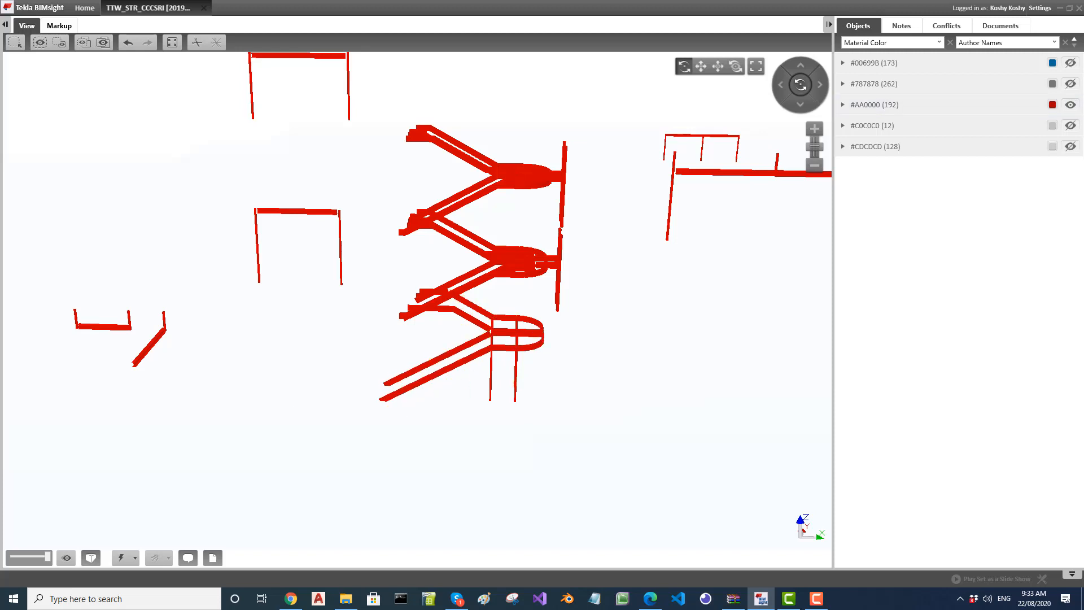
- Examine the lower flights and landing of the stair steelwork in the 3D model
{"action": "scroll", "coordinate": [404, 342], "scroll_direction": "up", "scroll_amount": 3}
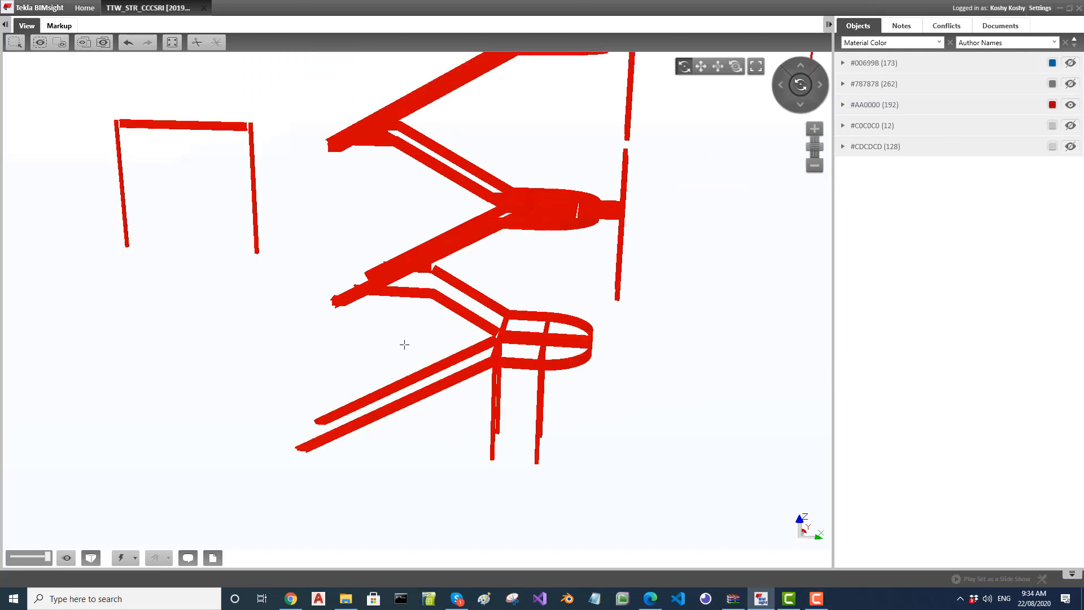
{"action": "left_click_drag", "start_coordinate": [404, 342], "coordinate": [380, 348]}
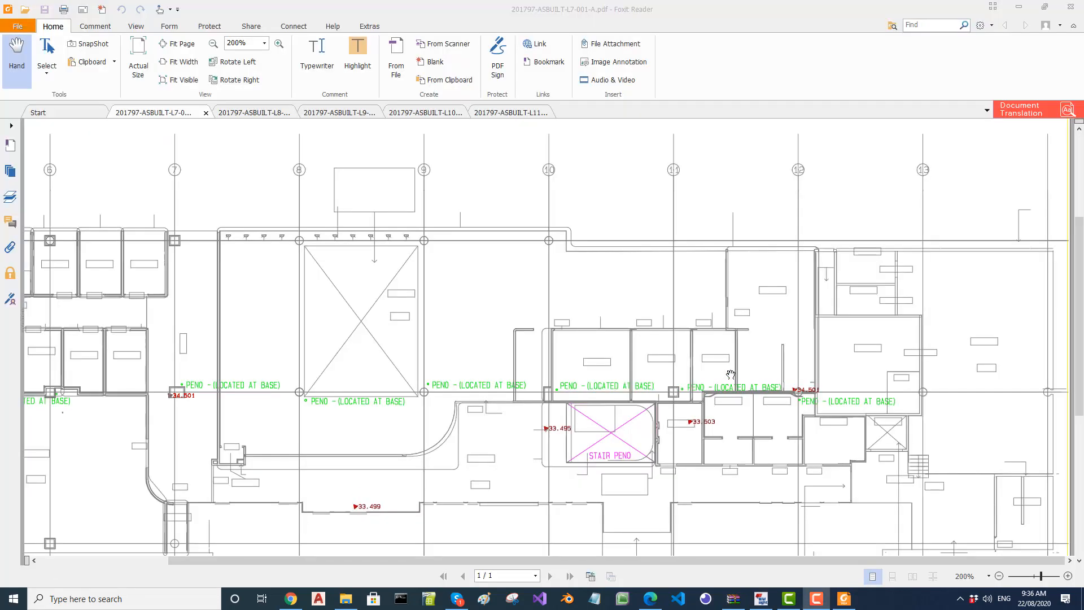
- Switch to Foxit Reader and examine the penetrations and level marks around gridlines 11 to 13 on the level 7 as-built plan
{"action": "scroll", "coordinate": [803, 379], "scroll_direction": "up", "scroll_amount": 1, "text": "ctrl"}
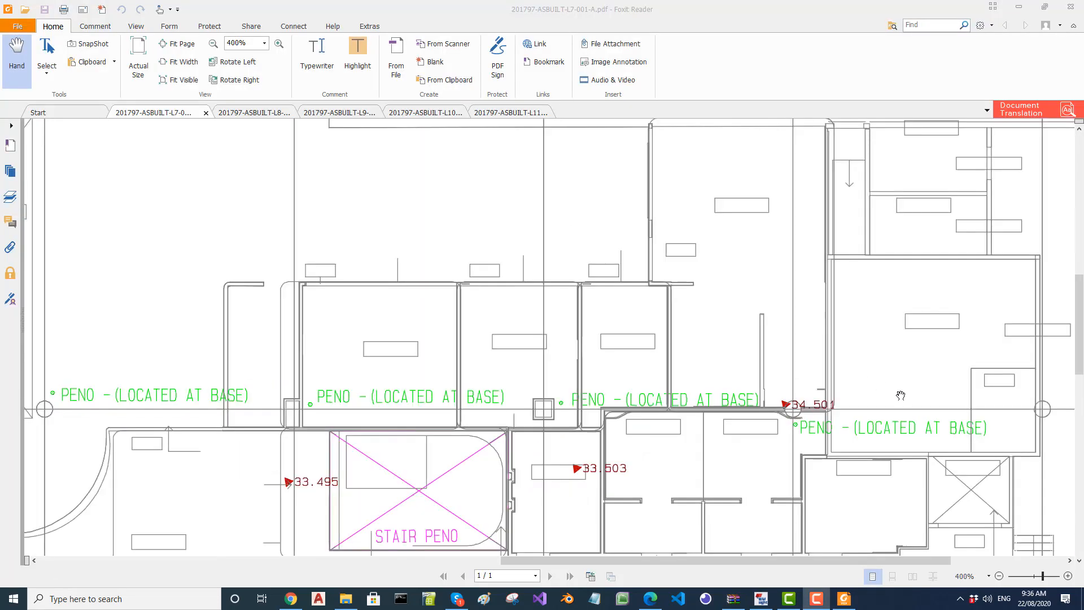
{"action": "scroll", "coordinate": [779, 375], "scroll_direction": "up", "scroll_amount": 1, "text": "ctrl"}
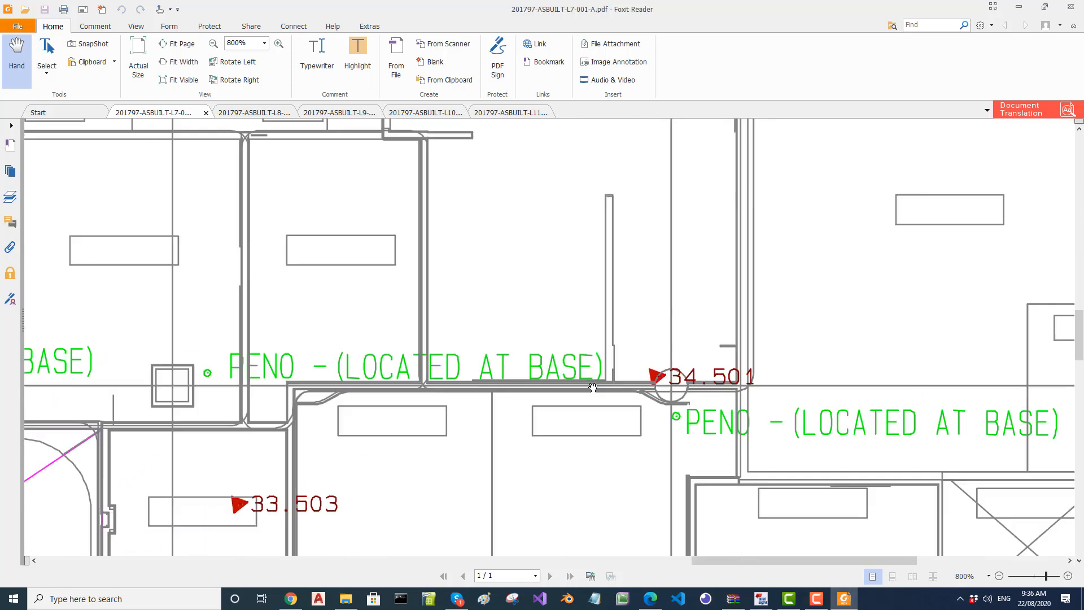
{"action": "scroll", "coordinate": [593, 388], "scroll_direction": "up", "scroll_amount": 2, "text": "ctrl"}
{"action": "key", "text": "ctrl+2"}
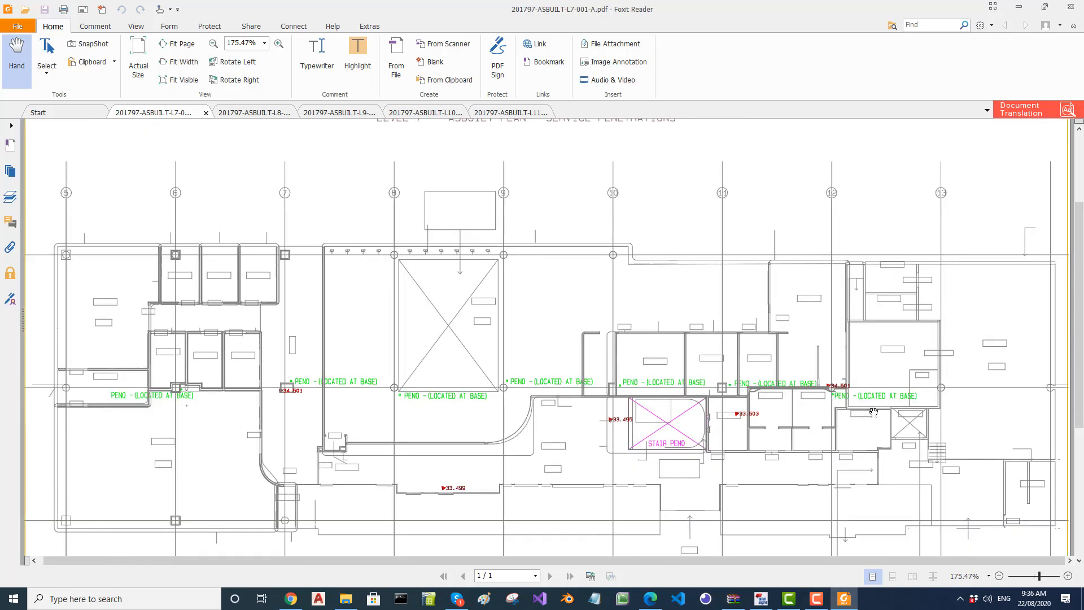
{"action": "scroll", "coordinate": [773, 379], "scroll_direction": "down", "scroll_amount": 1}
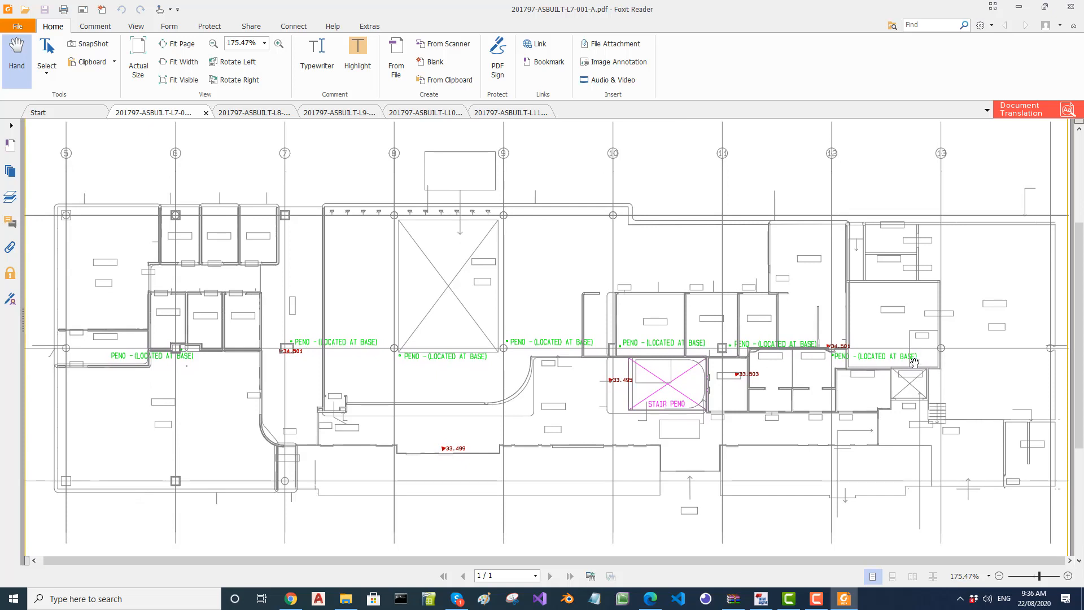
{"action": "scroll", "coordinate": [914, 360], "scroll_direction": "up", "scroll_amount": 1, "text": "ctrl"}
{"action": "scroll", "coordinate": [881, 342], "scroll_direction": "down", "scroll_amount": 1, "text": "ctrl"}
{"action": "scroll", "coordinate": [883, 336], "scroll_direction": "up", "scroll_amount": 1, "text": "ctrl"}
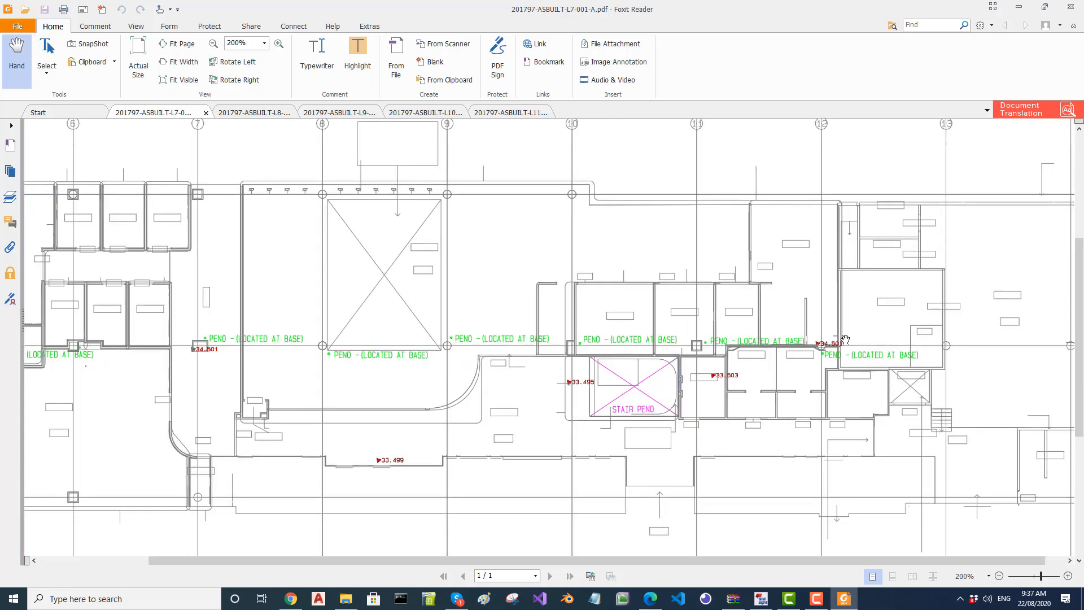
{"action": "scroll", "coordinate": [845, 339], "scroll_direction": "up", "scroll_amount": 3, "text": "ctrl"}
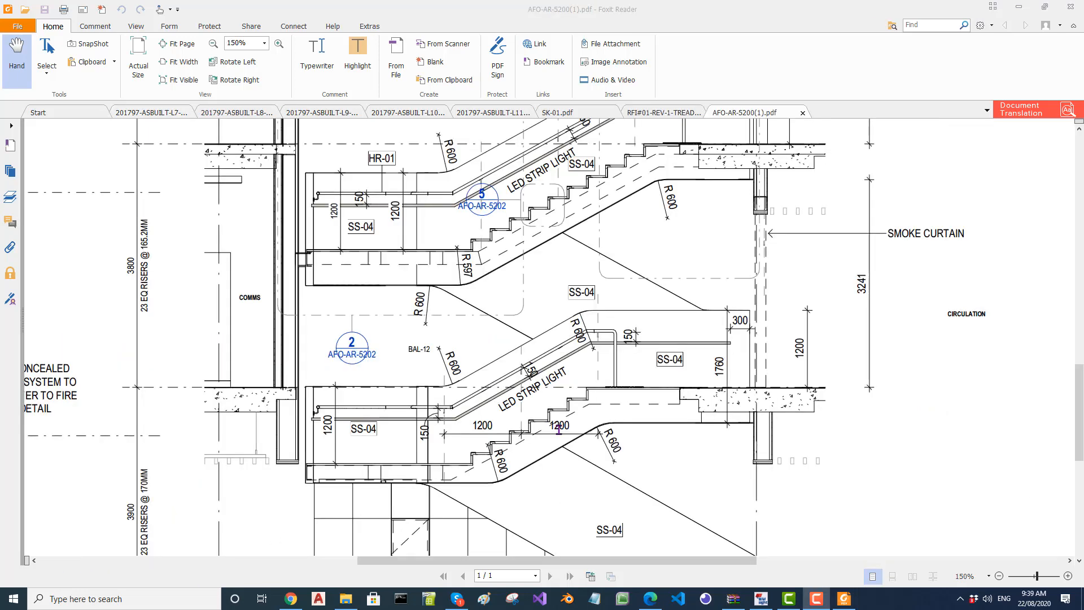
- Review the level 6-9 stair sections and the level 6 stair plan on drawing AFO-AR-5200(1).pdf
{"action": "scroll", "coordinate": [566, 431], "scroll_direction": "down", "scroll_amount": 4, "text": "ctrl"}
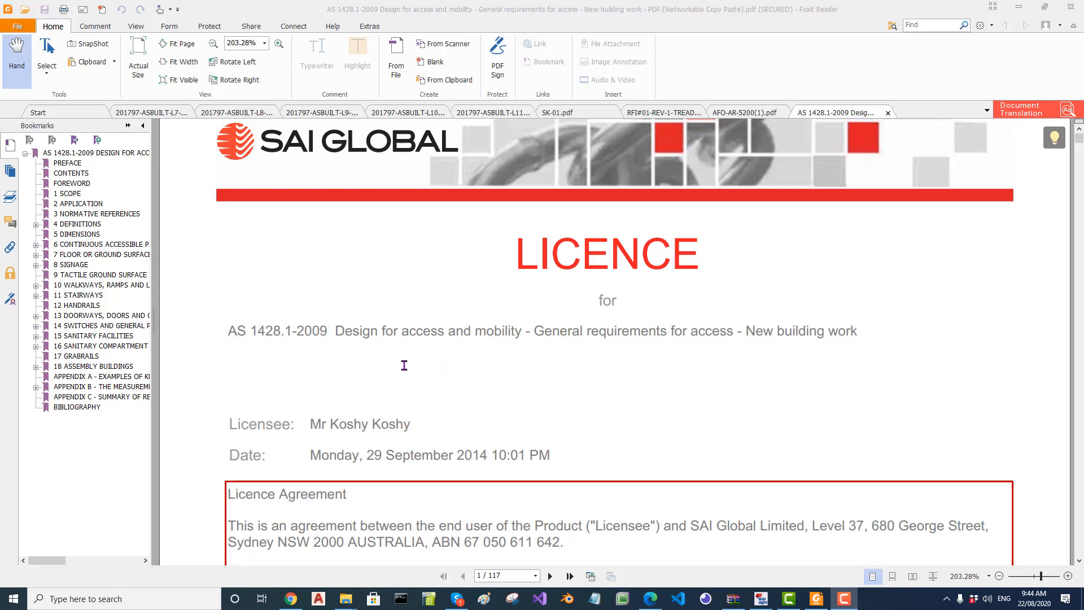
{"action": "scroll", "coordinate": [404, 365], "scroll_direction": "down", "scroll_amount": 1, "text": "ctrl"}
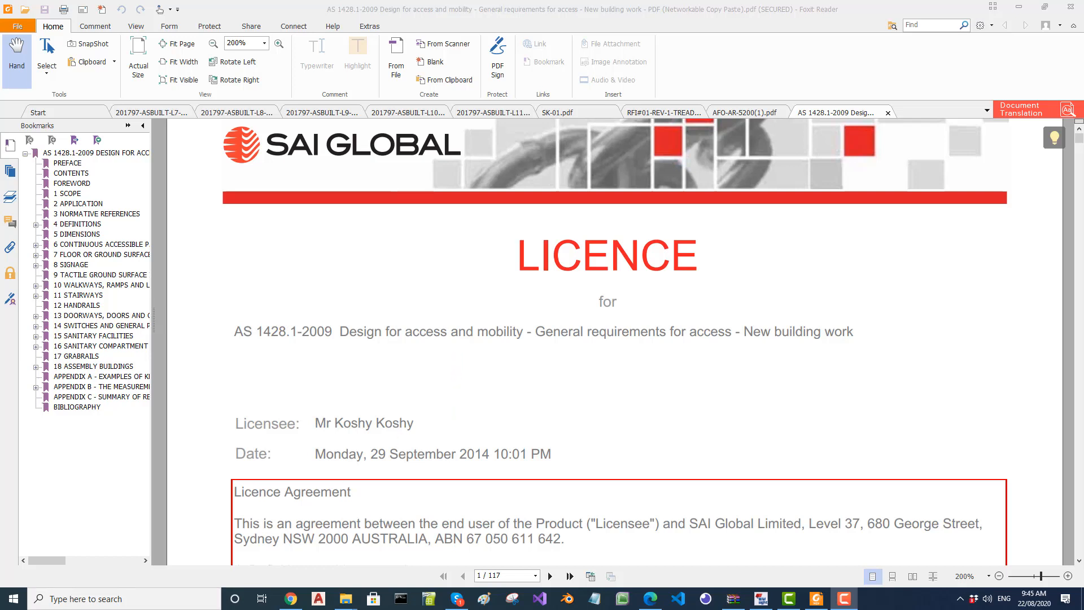
{"action": "key", "text": "ctrl+shift+Tab"}
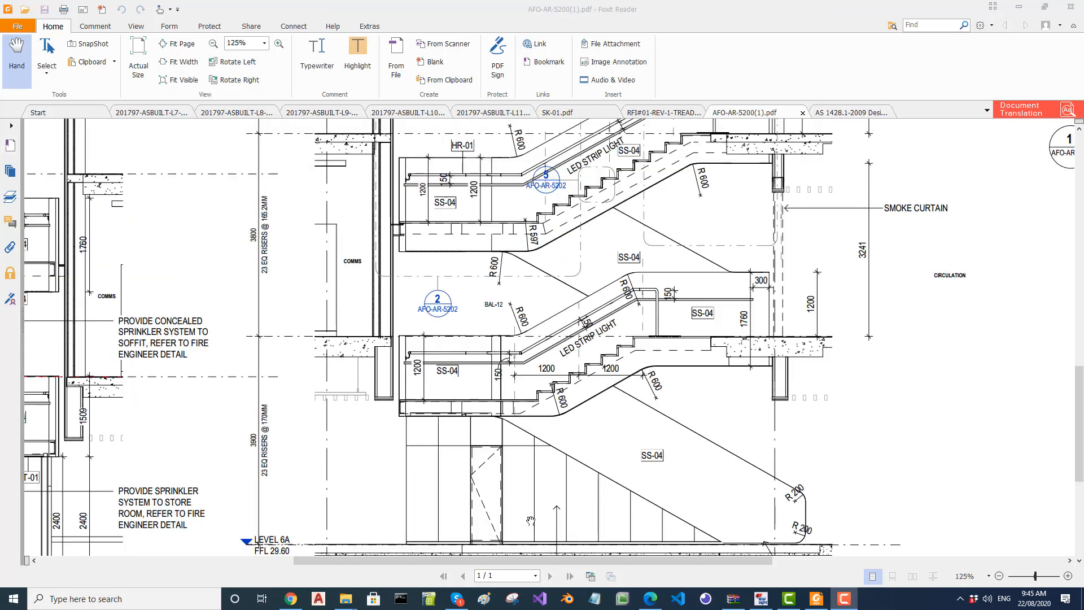
{"action": "scroll", "coordinate": [530, 520], "scroll_direction": "down", "scroll_amount": 3, "text": "ctrl"}
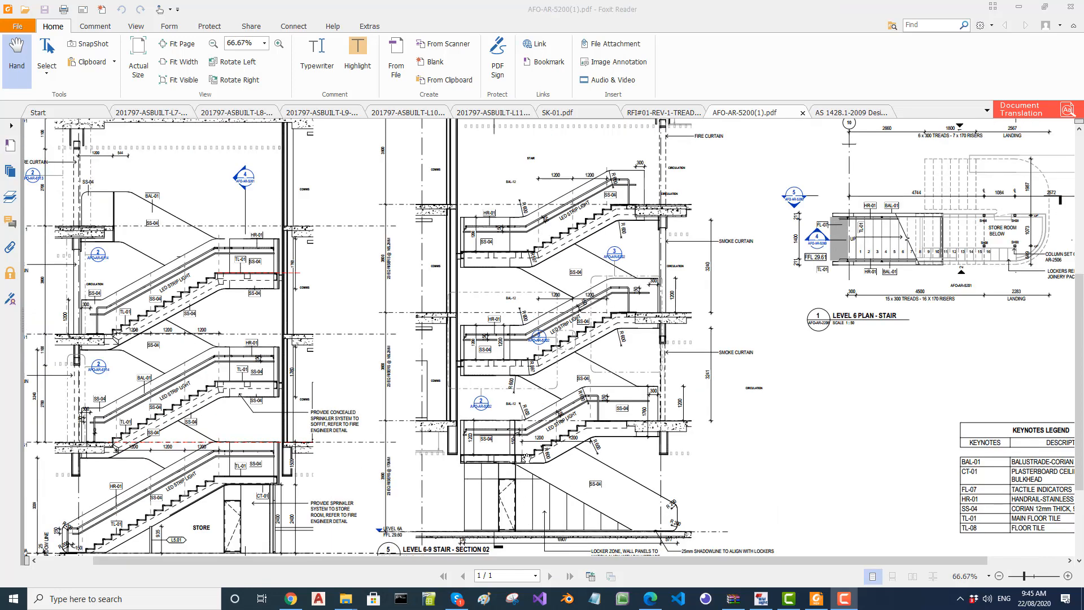
{"action": "scroll", "coordinate": [422, 457], "scroll_direction": "down", "scroll_amount": 1, "text": "ctrl"}
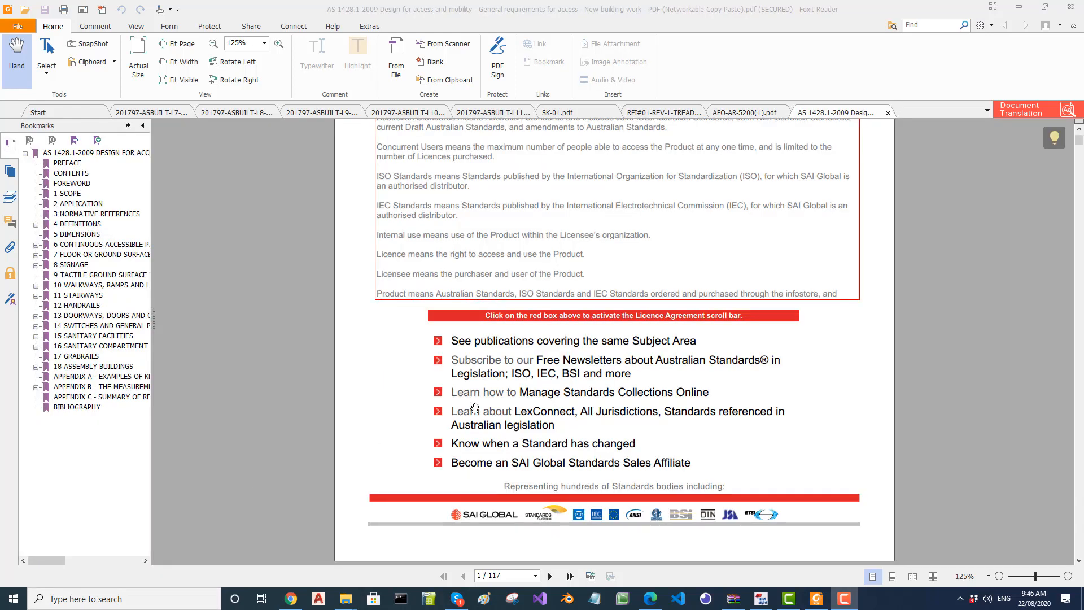
- Read the cover and the committee page of the AS 1428.1-2009 Design for access and mobility standard
{"action": "scroll", "coordinate": [506, 390], "scroll_direction": "down", "scroll_amount": 2}
{"action": "scroll", "coordinate": [506, 390], "scroll_direction": "up", "scroll_amount": 1}
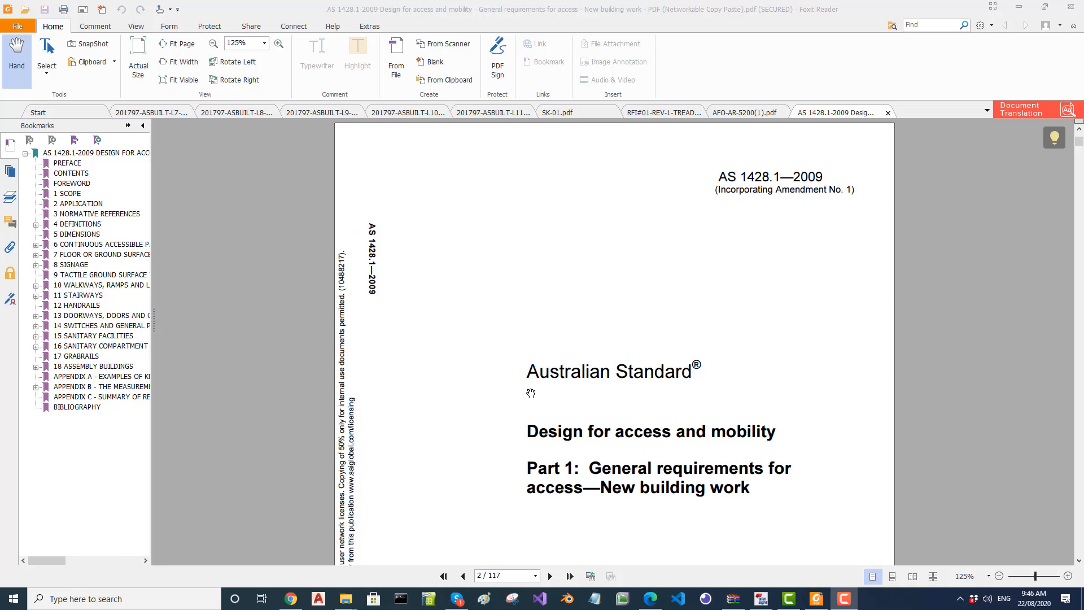
{"action": "scroll", "coordinate": [531, 393], "scroll_direction": "down", "scroll_amount": 3}
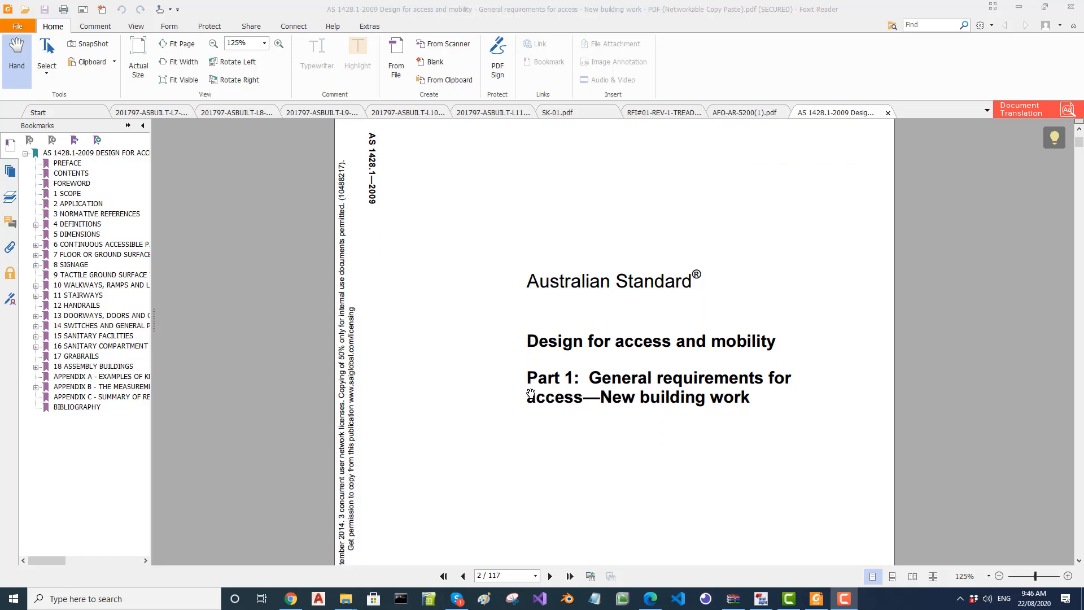
{"action": "scroll", "coordinate": [530, 394], "scroll_direction": "down", "scroll_amount": 1, "text": "ctrl"}
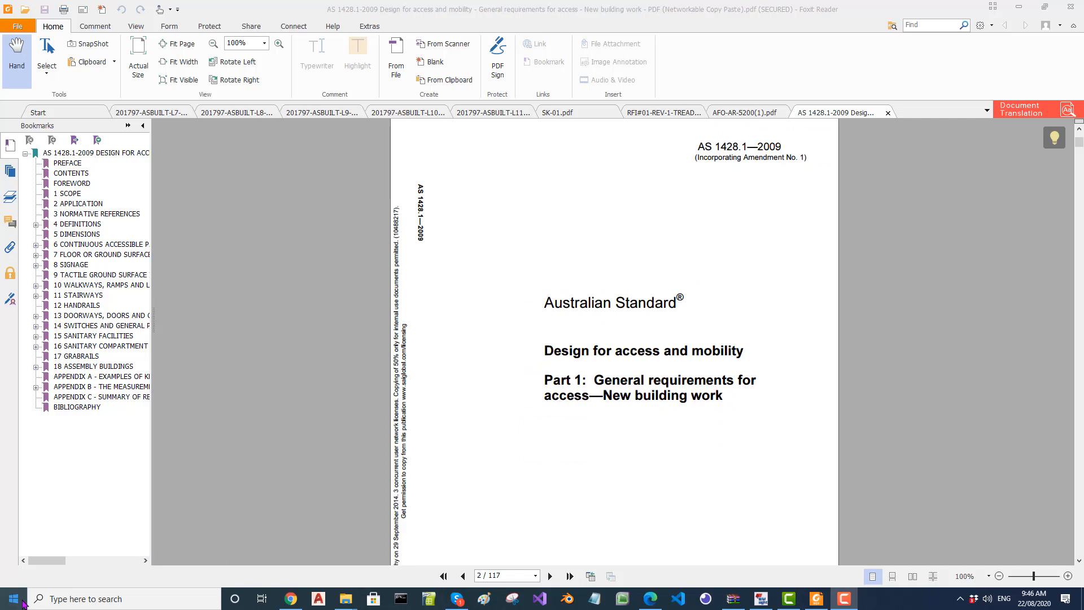
{"action": "scroll", "coordinate": [553, 461], "scroll_direction": "up", "scroll_amount": 1, "text": "ctrl"}
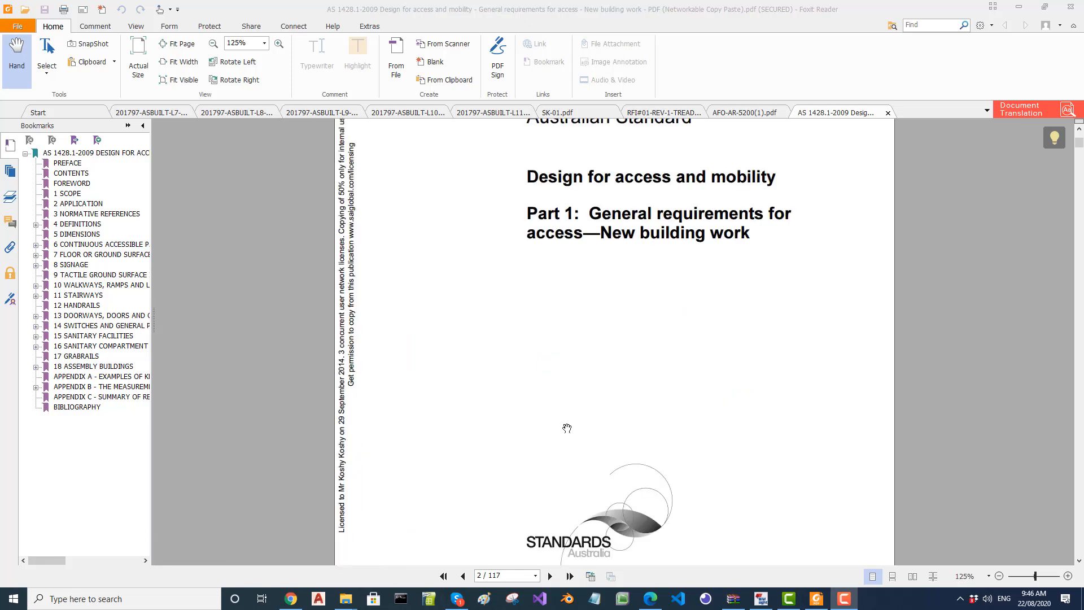
{"action": "scroll", "coordinate": [565, 424], "scroll_direction": "down", "scroll_amount": 3}
{"action": "scroll", "coordinate": [565, 424], "scroll_direction": "down", "scroll_amount": 5}
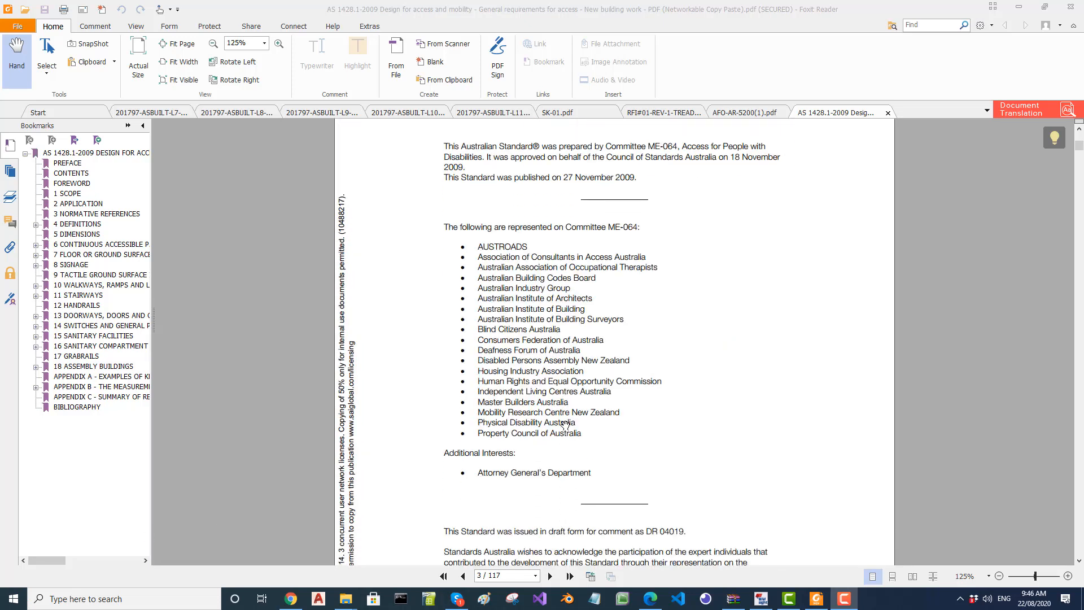
{"action": "scroll", "coordinate": [565, 425], "scroll_direction": "down", "scroll_amount": 1}
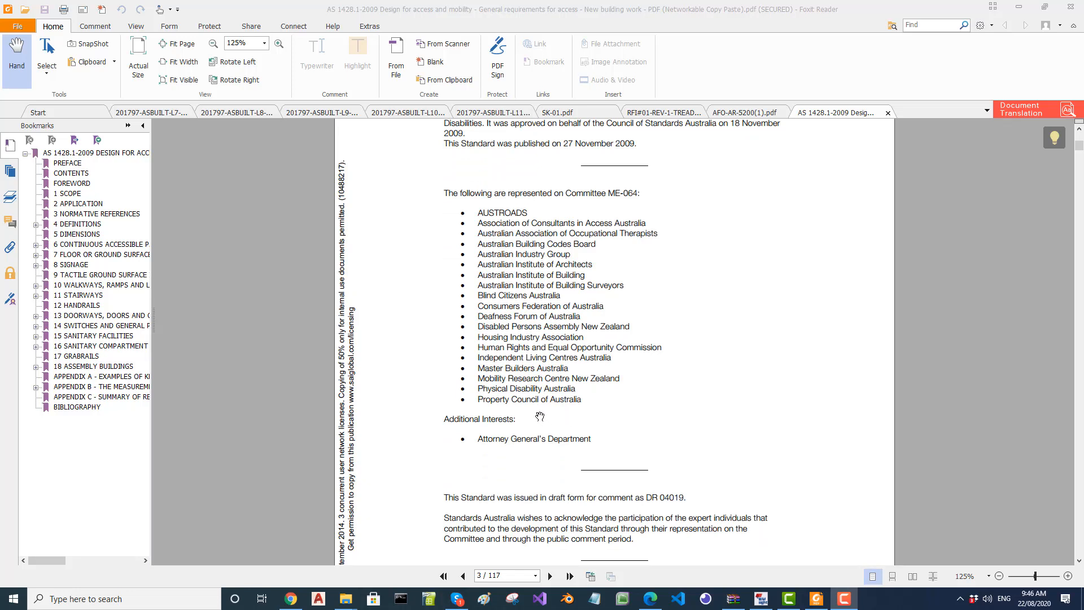
{"action": "scroll", "coordinate": [531, 409], "scroll_direction": "down", "scroll_amount": 1}
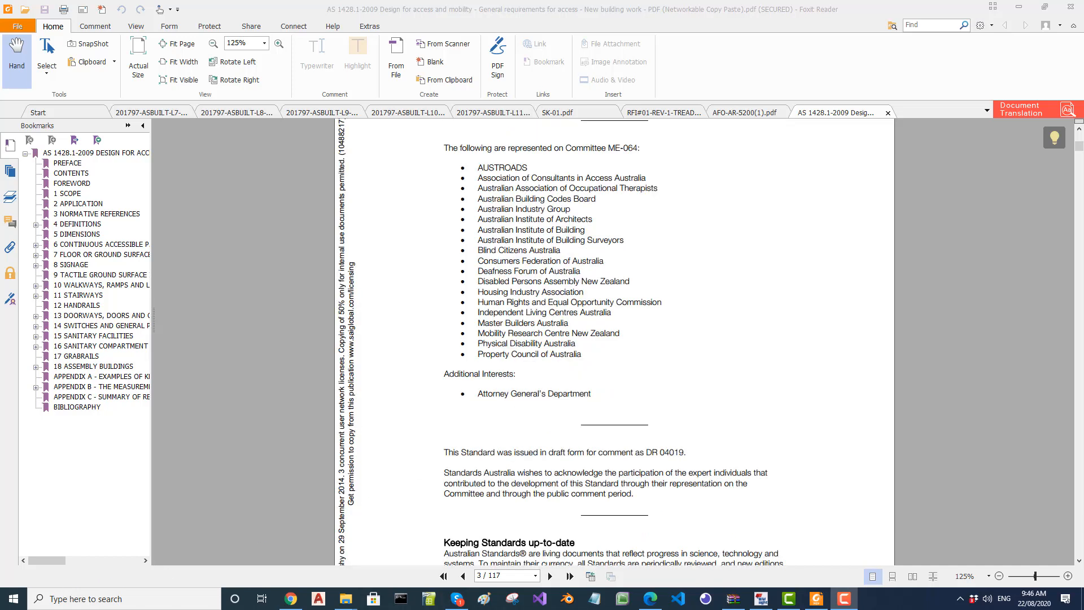
{"action": "scroll", "coordinate": [580, 435], "scroll_direction": "up", "scroll_amount": 1, "text": "ctrl"}
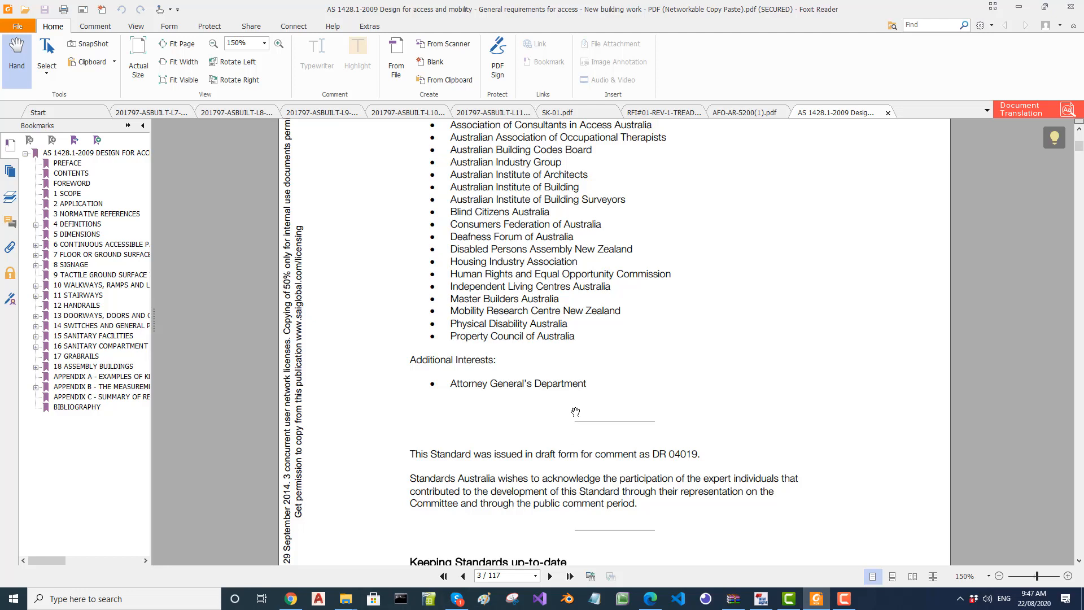
{"action": "scroll", "coordinate": [578, 381], "scroll_direction": "down", "scroll_amount": 1}
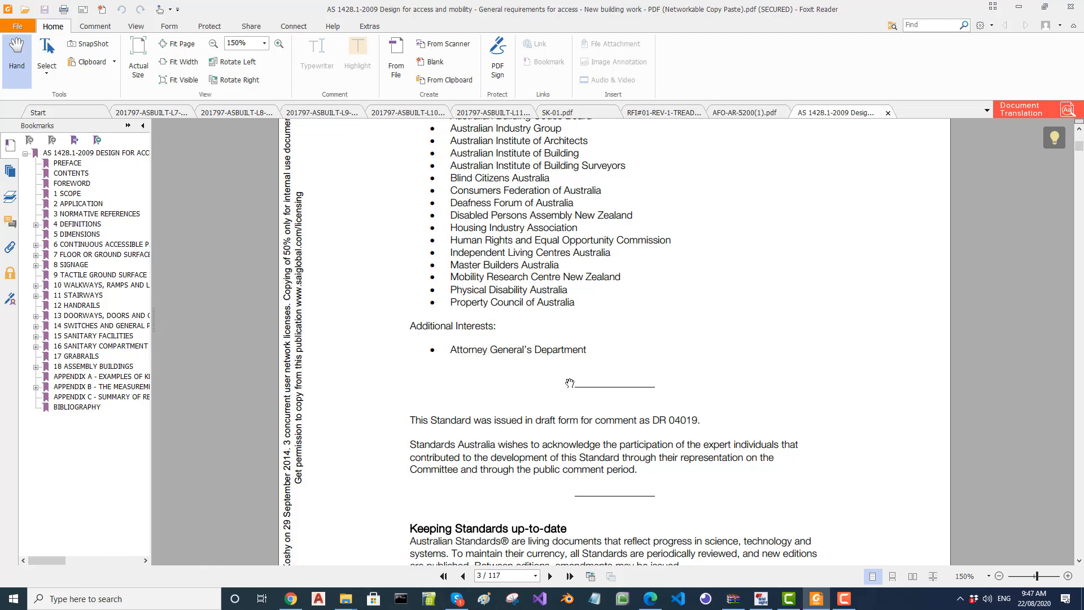
{"action": "scroll", "coordinate": [569, 384], "scroll_direction": "down", "scroll_amount": 1}
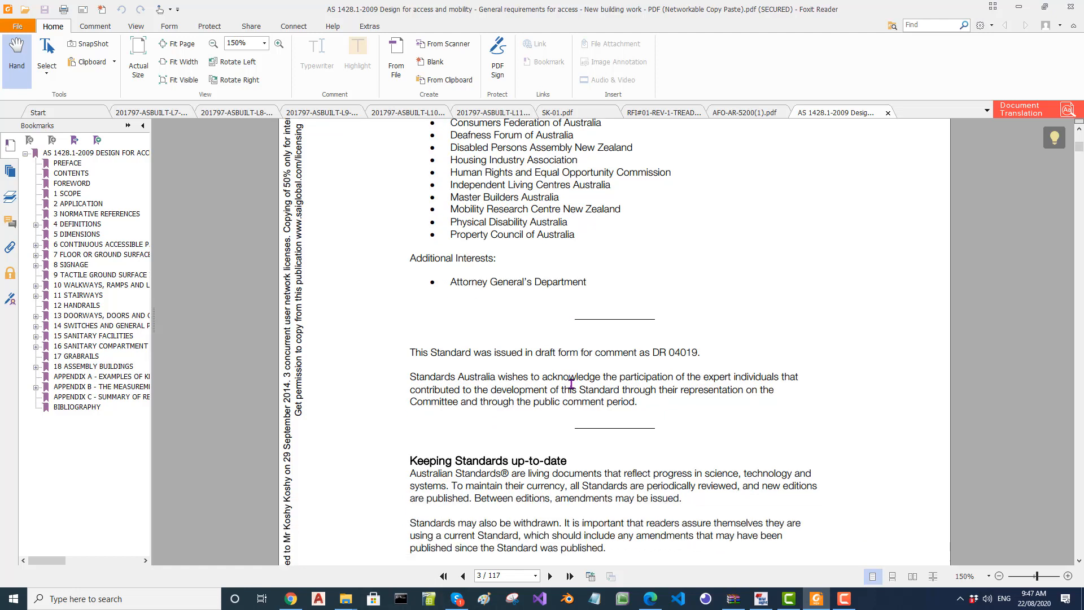
{"action": "scroll", "coordinate": [570, 384], "scroll_direction": "down", "scroll_amount": 1}
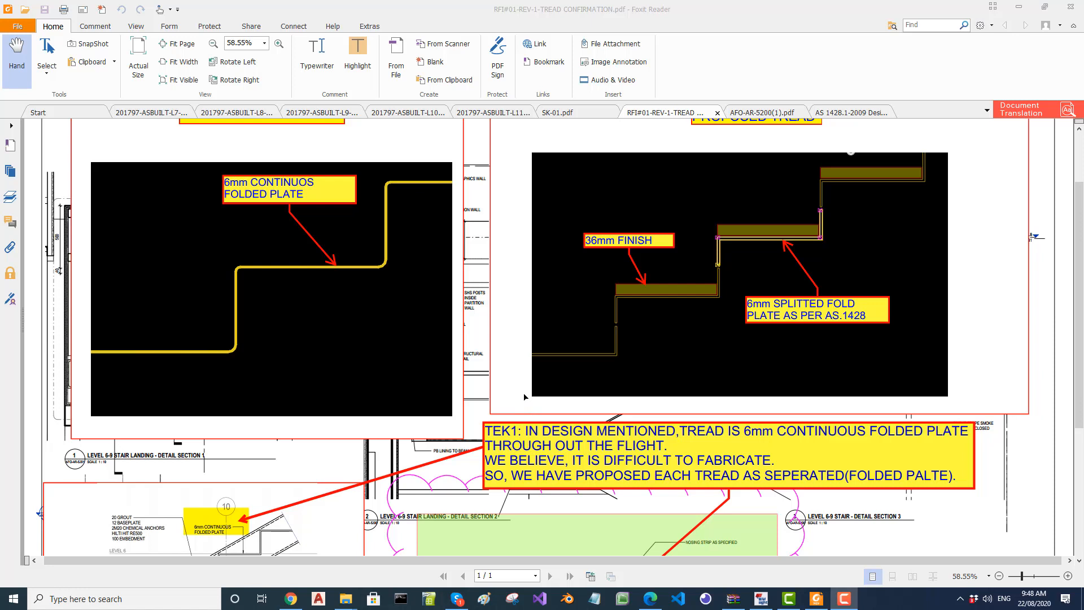
- Compare the design tread with the proposed tread in the RFI#01 tread confirmation, including the structural and architectural stair details
{"action": "scroll", "coordinate": [523, 399], "scroll_direction": "down", "scroll_amount": 1, "text": "ctrl"}
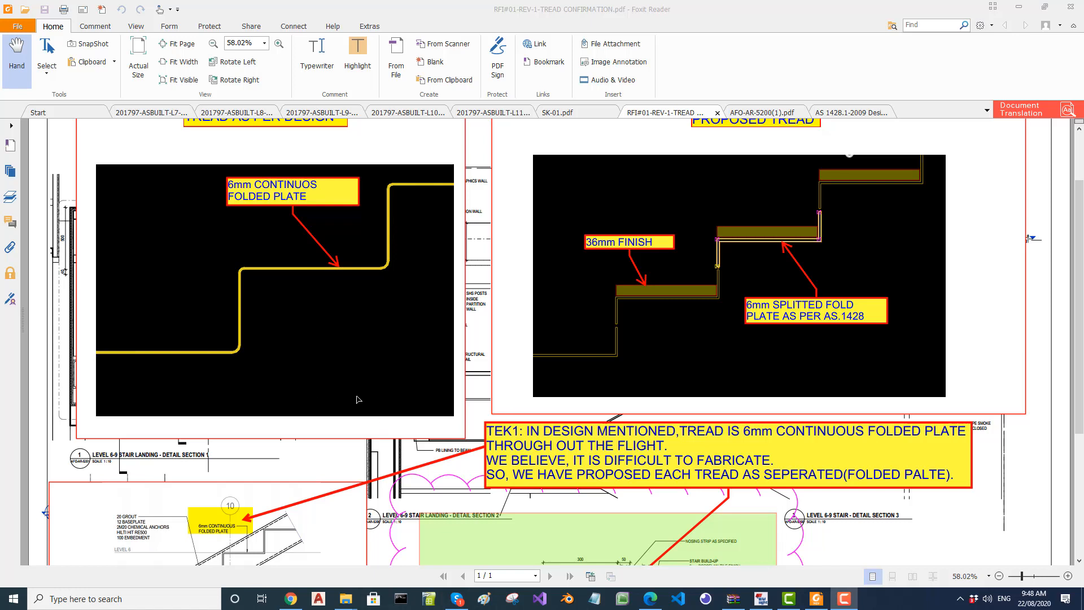
{"action": "scroll", "coordinate": [358, 399], "scroll_direction": "down", "scroll_amount": 1}
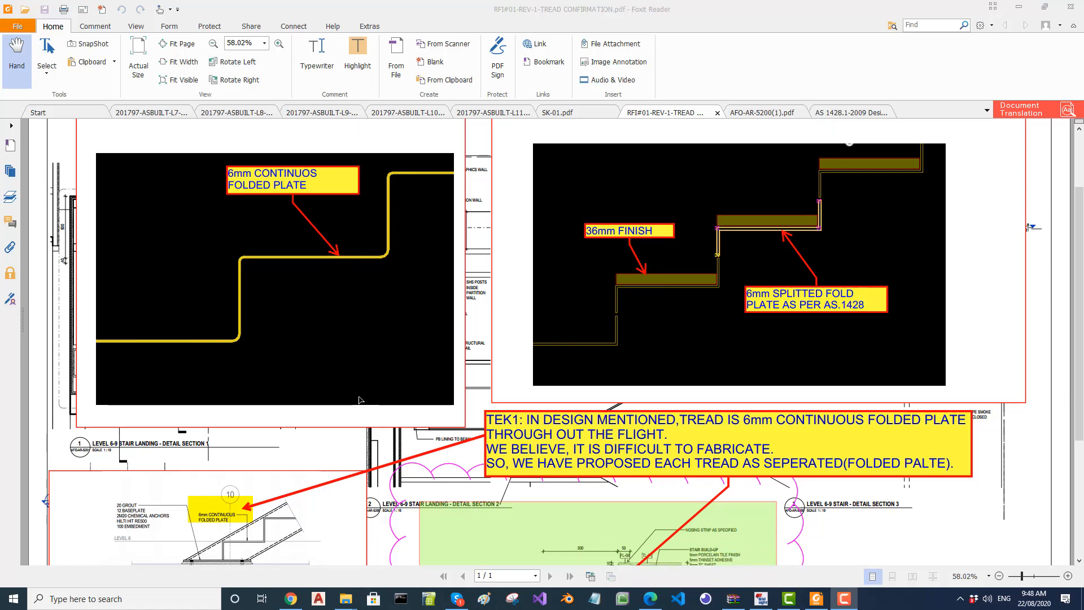
{"action": "scroll", "coordinate": [430, 370], "scroll_direction": "down", "scroll_amount": 4}
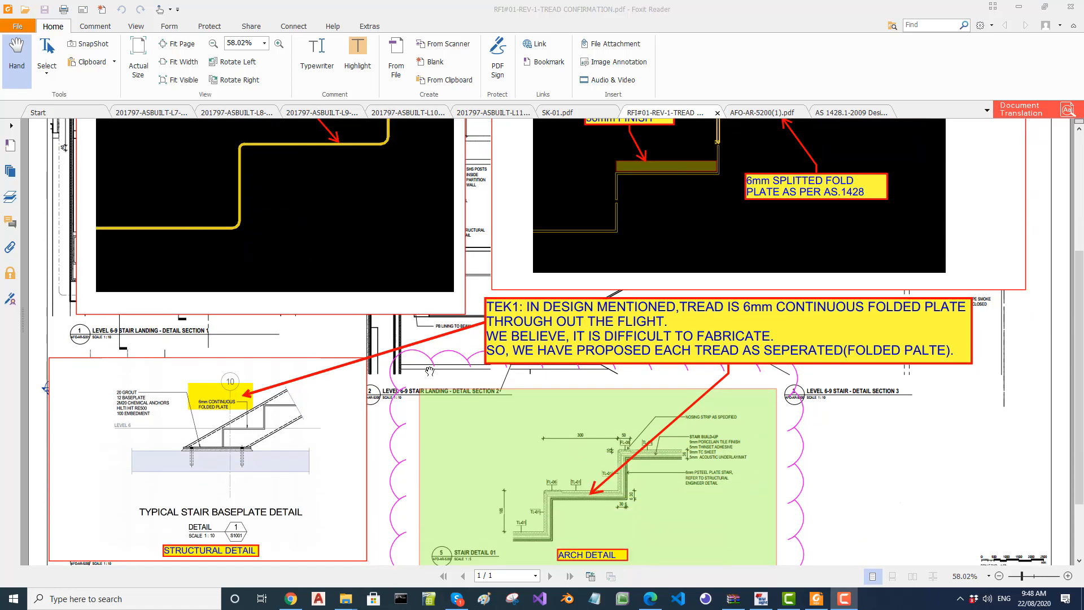
{"action": "scroll", "coordinate": [431, 373], "scroll_direction": "up", "scroll_amount": 4}
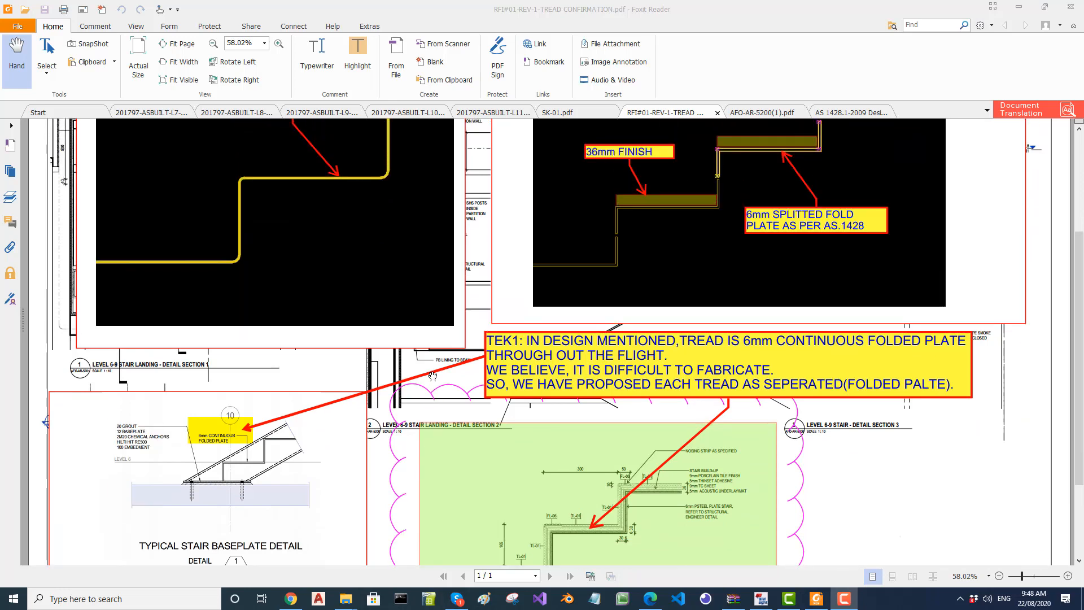
{"action": "scroll", "coordinate": [432, 377], "scroll_direction": "up", "scroll_amount": 2}
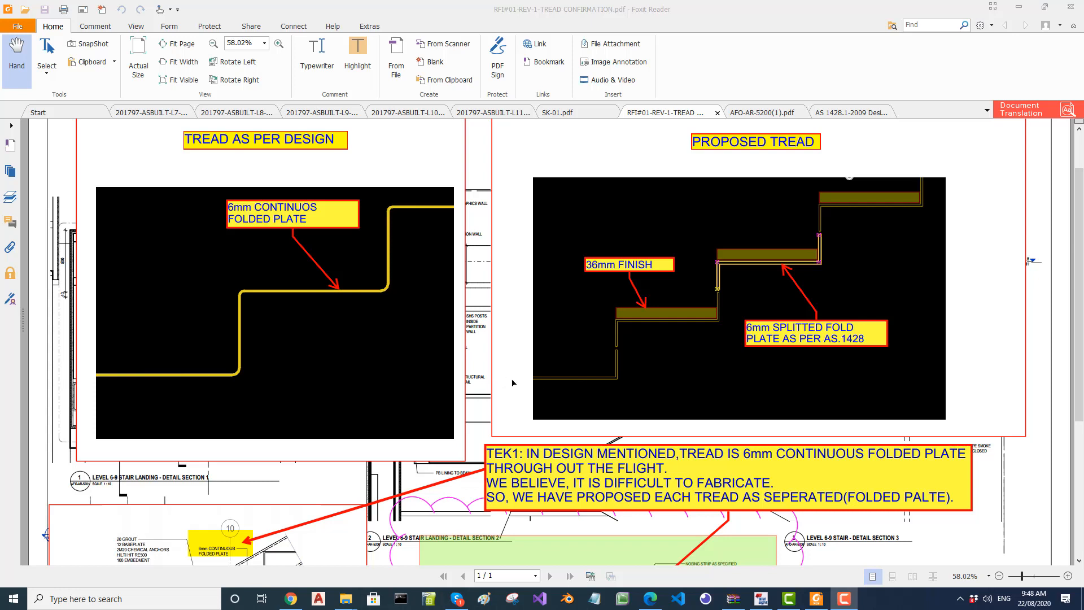
{"action": "scroll", "coordinate": [477, 442], "scroll_direction": "down", "scroll_amount": 5}
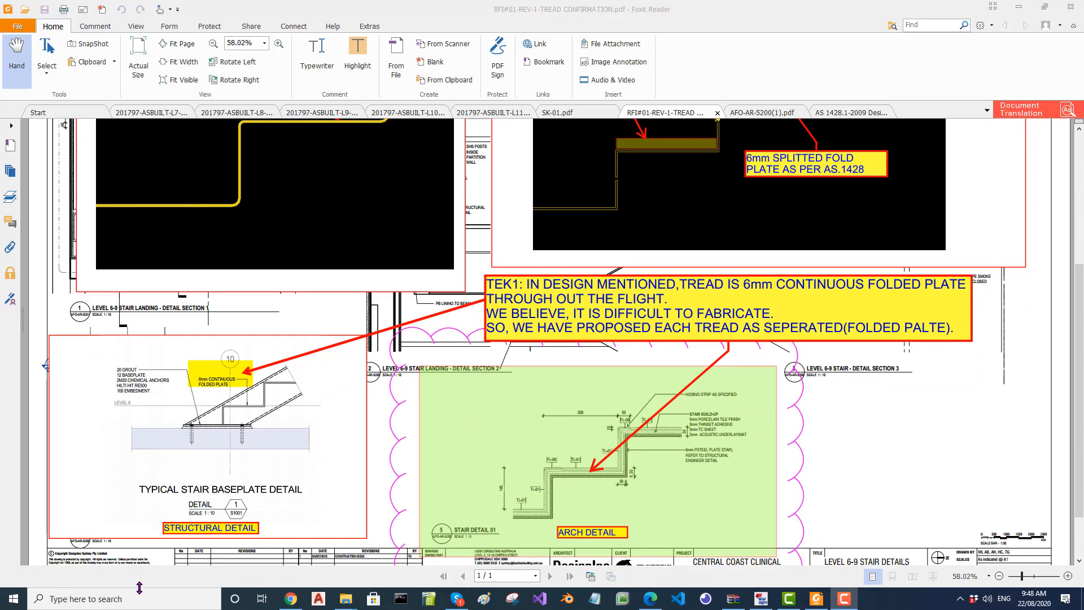
{"action": "scroll", "coordinate": [565, 460], "scroll_direction": "down", "scroll_amount": 2}
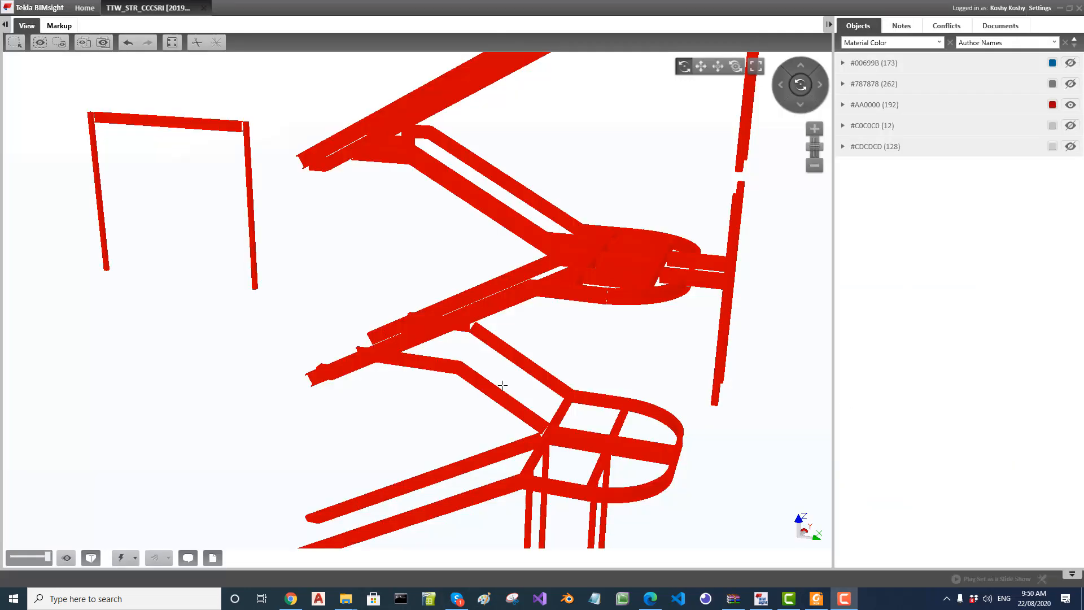
- Switch to Tekla BIMsight and inspect the lowest landing, its posts and adjoining stringers in the stair model
{"action": "left_click_drag", "start_coordinate": [499, 401], "coordinate": [496, 442]}
{"action": "scroll", "coordinate": [476, 440], "scroll_direction": "up", "scroll_amount": 5}
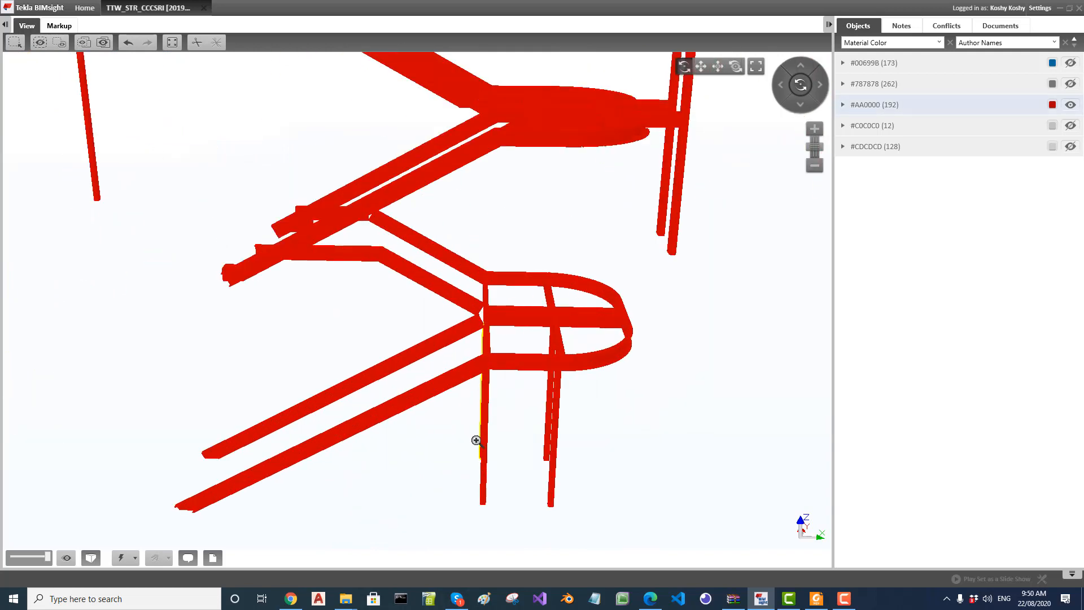
{"action": "left_click_drag", "start_coordinate": [435, 408], "coordinate": [409, 348]}
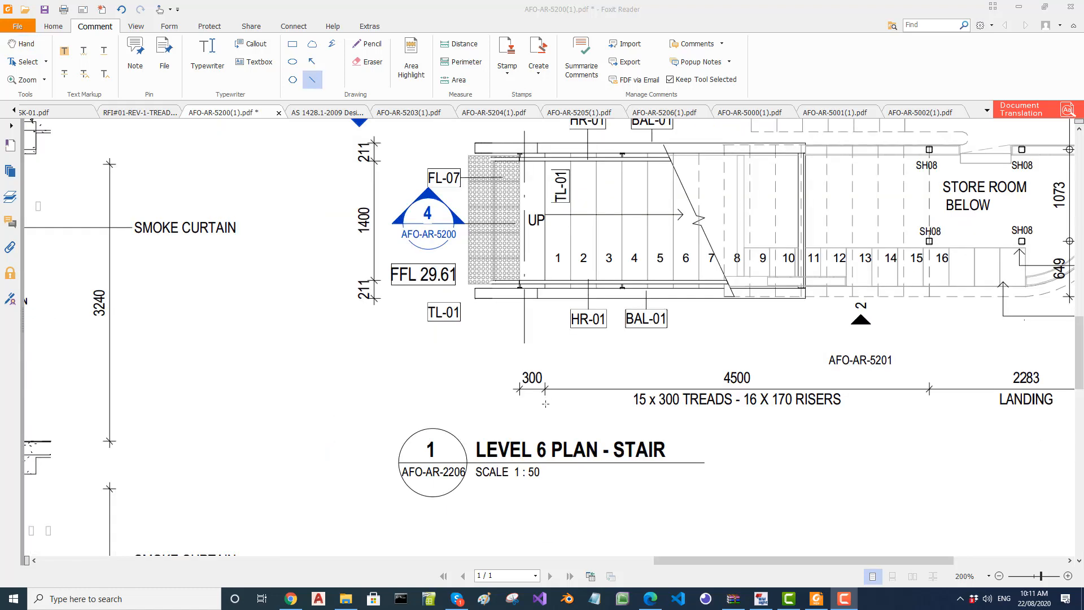
- Draw vertical red lines marking both ends of the 4500 tread run dimension on the Level 6 stair plan in Foxit Reader
{"action": "left_click_drag", "start_coordinate": [545, 403], "coordinate": [546, 347]}
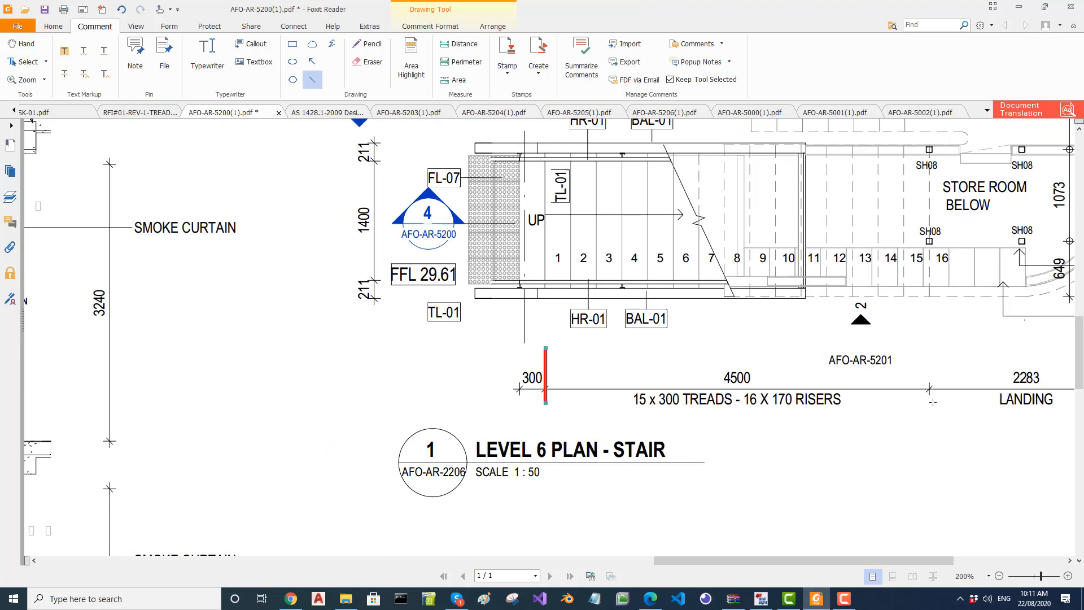
{"action": "left_click_drag", "start_coordinate": [931, 402], "coordinate": [930, 351]}
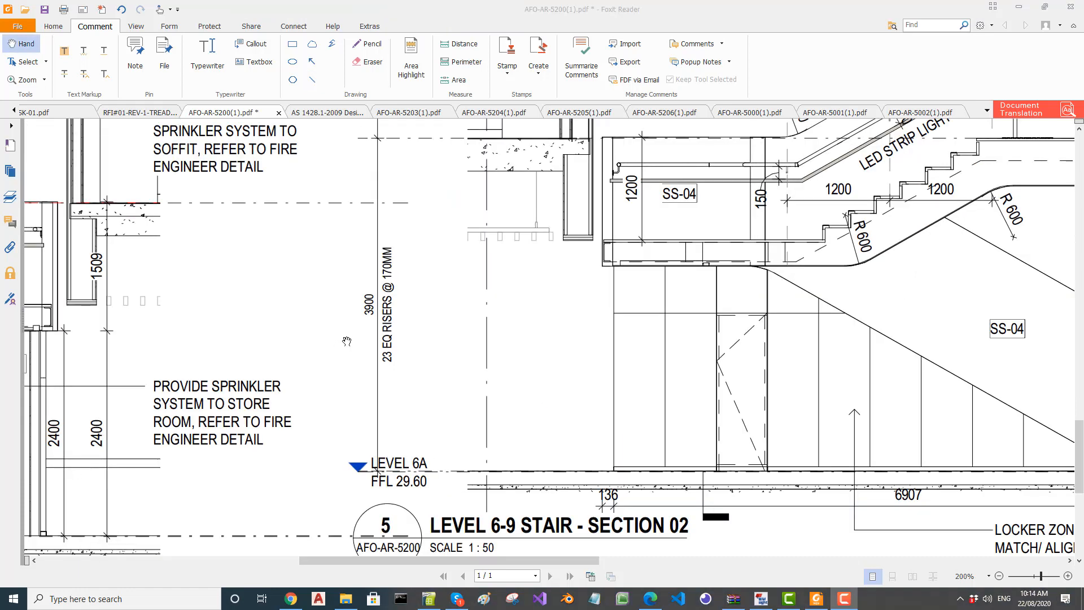
- Examine the 3900 floor-to-floor riser note in stair Section 02 and the tread and riser notes on the Level 6 stair plan
{"action": "scroll", "coordinate": [377, 316], "scroll_direction": "up", "scroll_amount": 1, "text": "ctrl"}
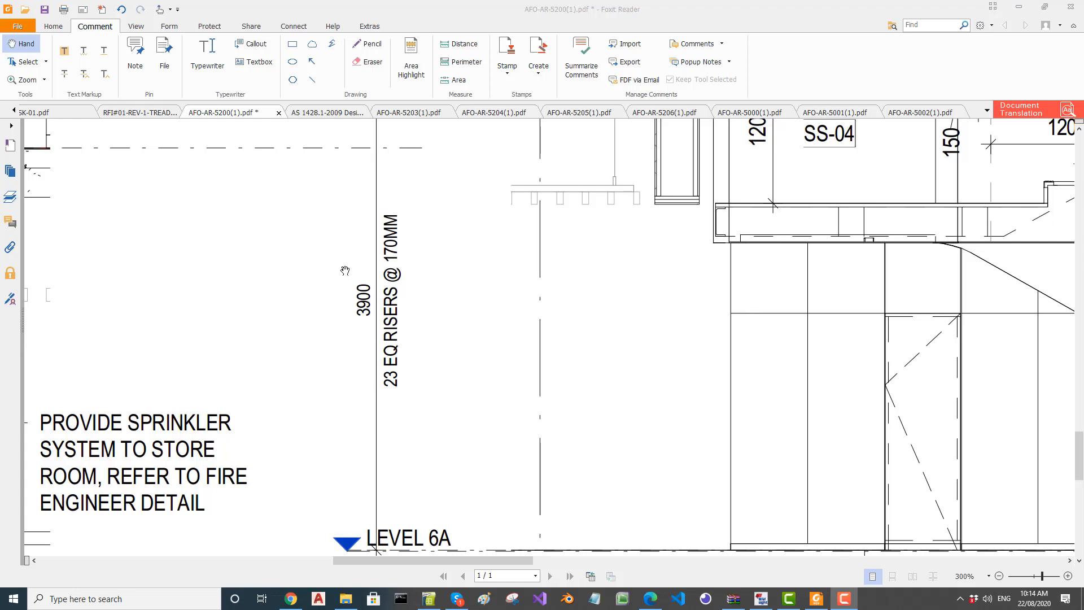
{"action": "scroll", "coordinate": [424, 306], "scroll_direction": "down", "scroll_amount": 3, "text": "ctrl"}
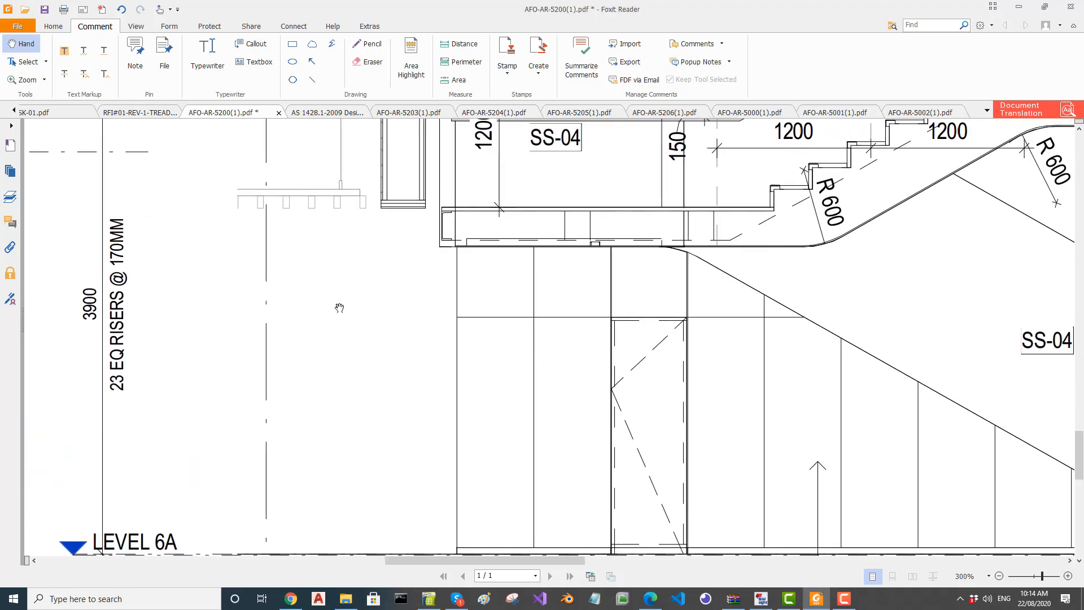
{"action": "mouse_move", "coordinate": [760, 282]}
{"action": "left_mouse_down"}
{"action": "mouse_move", "coordinate": [683, 274]}
{"action": "mouse_move", "coordinate": [211, 406]}
{"action": "mouse_move", "coordinate": [203, 426]}
{"action": "left_mouse_up"}
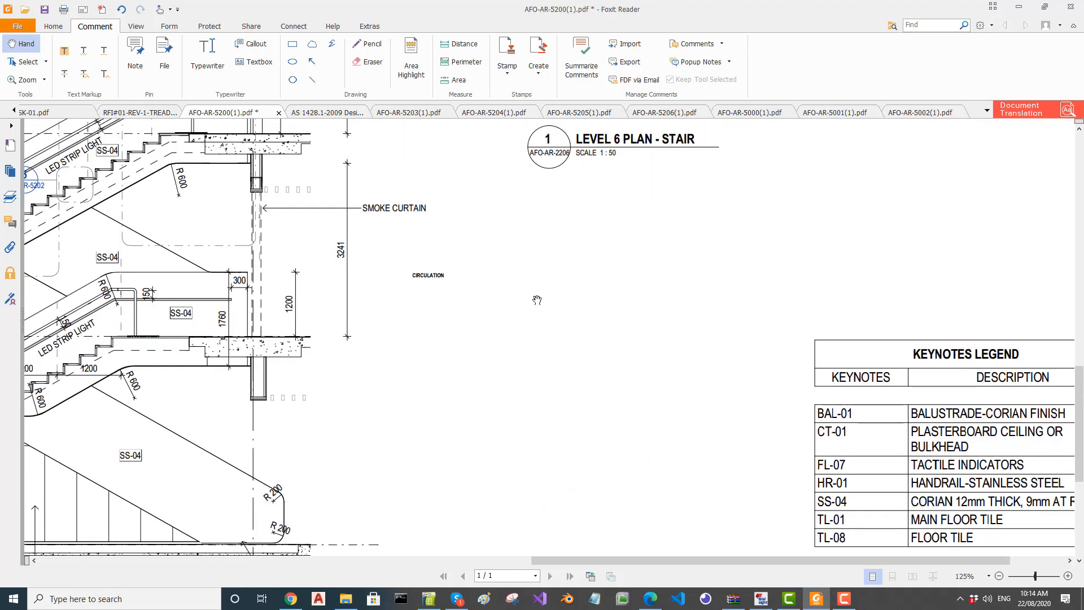
{"action": "left_click_drag", "start_coordinate": [501, 257], "coordinate": [502, 460]}
{"action": "scroll", "coordinate": [723, 271], "scroll_direction": "up", "scroll_amount": 1, "text": "ctrl"}
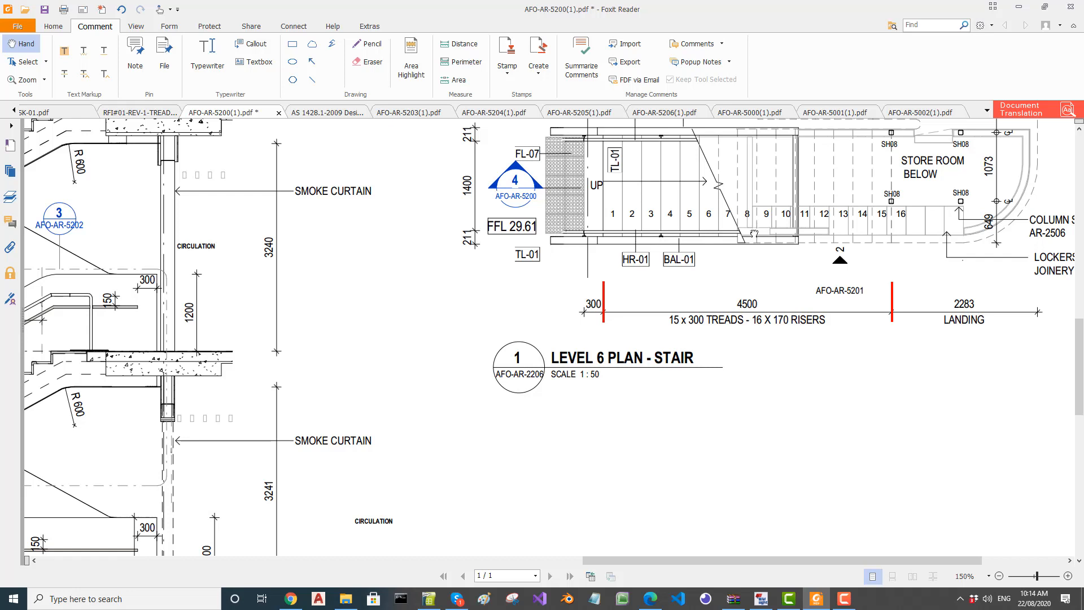
{"action": "scroll", "coordinate": [753, 233], "scroll_direction": "up", "scroll_amount": 4}
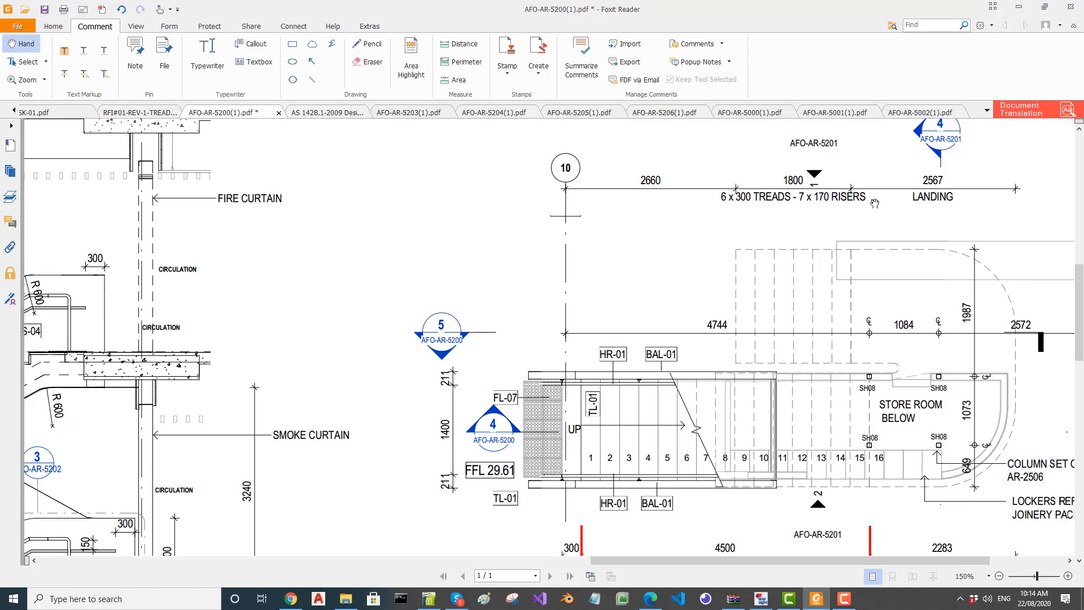
- Switch to OpenOffice Calc and add row 4 with 23 risers, a height of 3900 and the formula =C4/A4
{"action": "key", "text": "alt+Tab"}
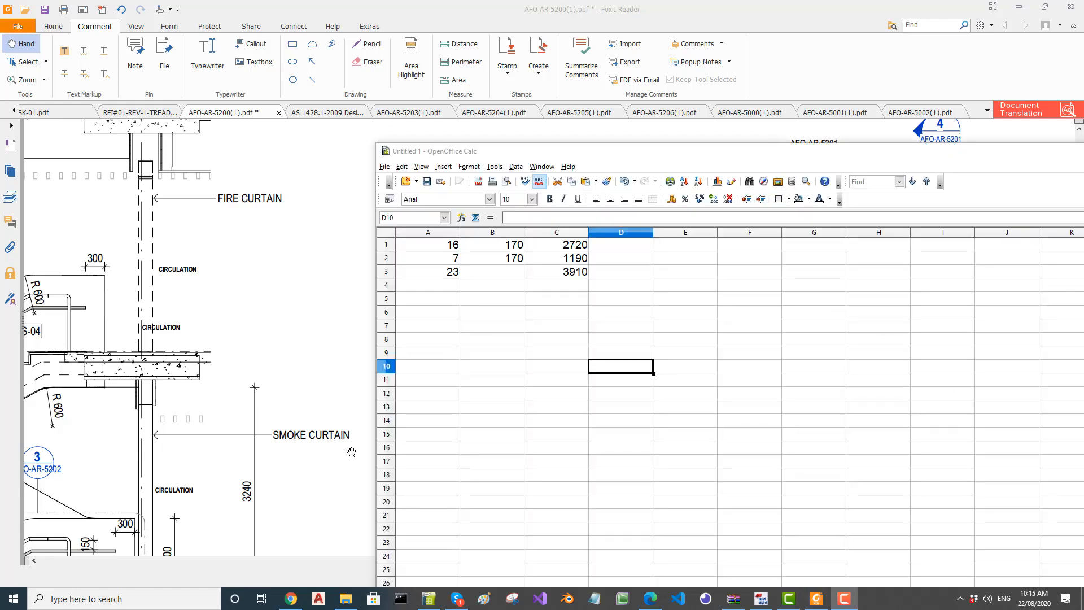
{"action": "left_click", "coordinate": [455, 394]}
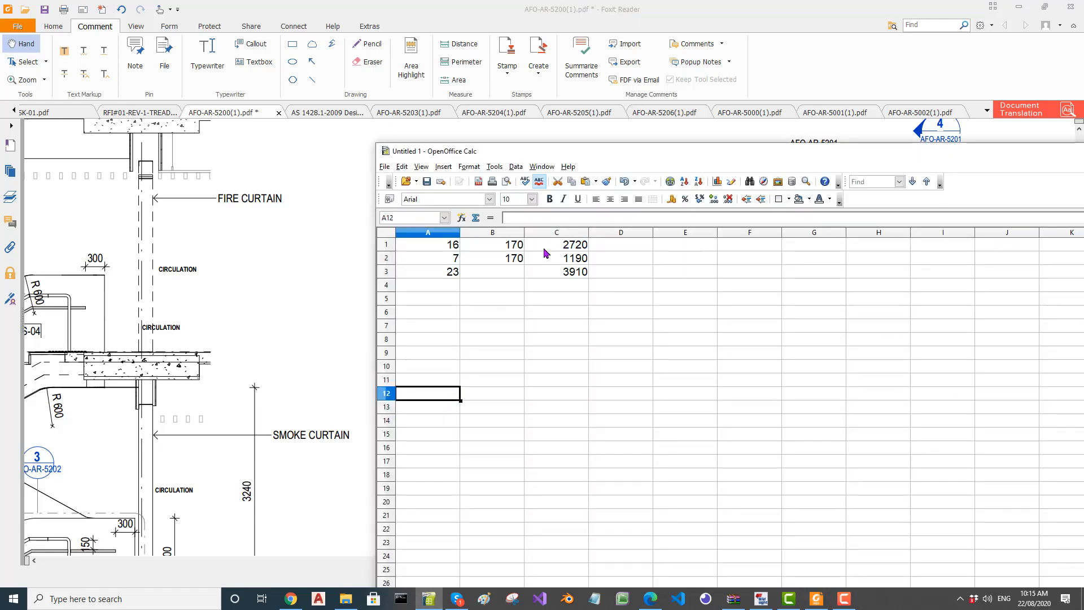
{"action": "scroll", "coordinate": [546, 250], "scroll_direction": "up", "scroll_amount": 1, "text": "ctrl"}
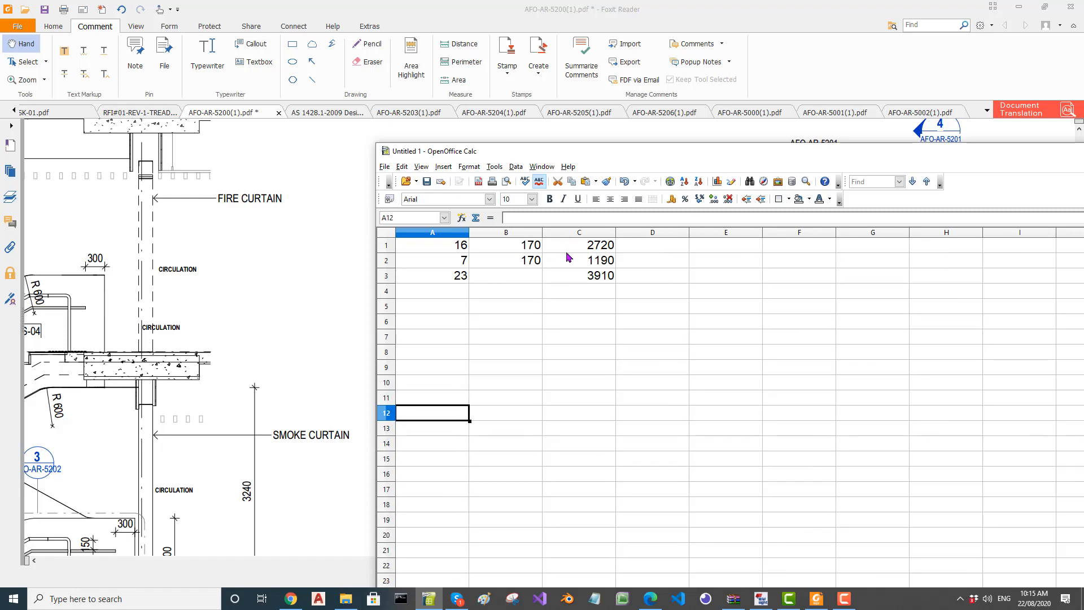
{"action": "left_click", "coordinate": [599, 285]}
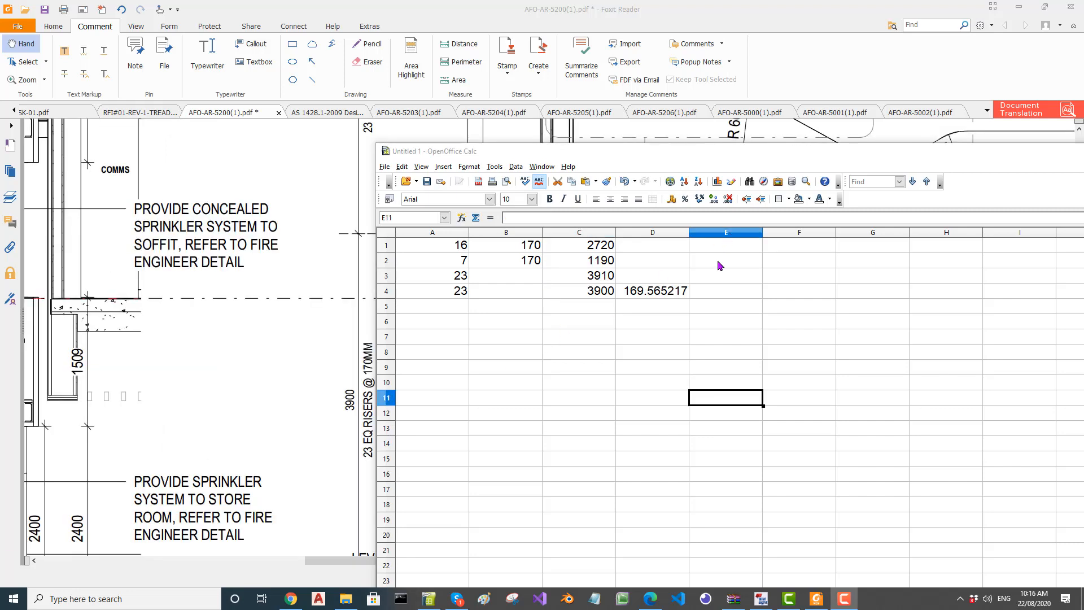
- Compare the calculated riser height in D4 with the nominal riser height of the 7-riser flight in B2
{"action": "scroll", "coordinate": [718, 271], "scroll_direction": "up", "scroll_amount": 2, "text": "ctrl"}
{"action": "left_click", "coordinate": [681, 300]}
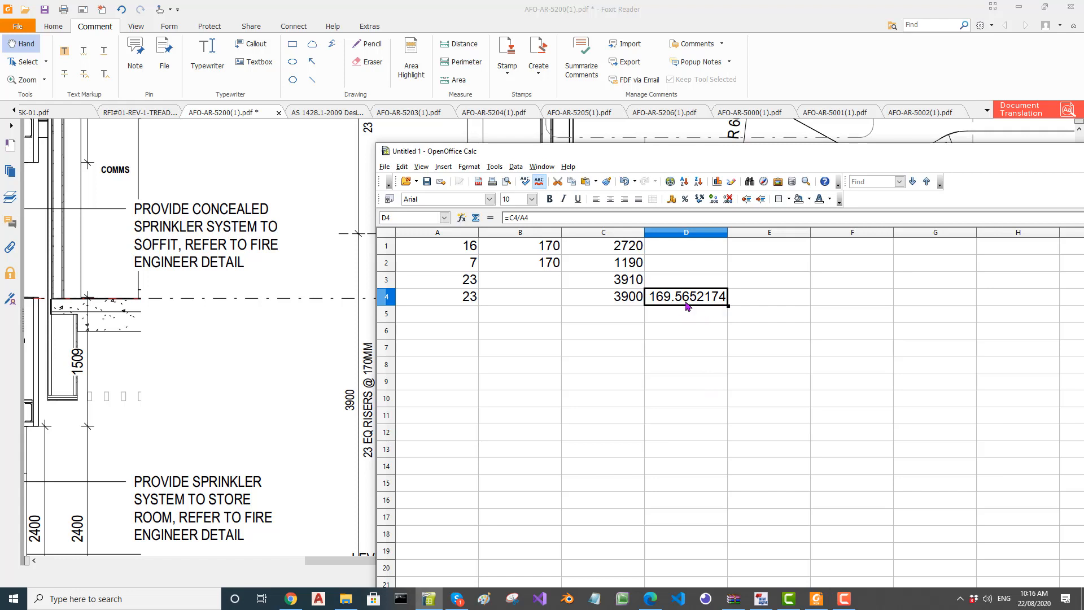
{"action": "left_click", "coordinate": [552, 263]}
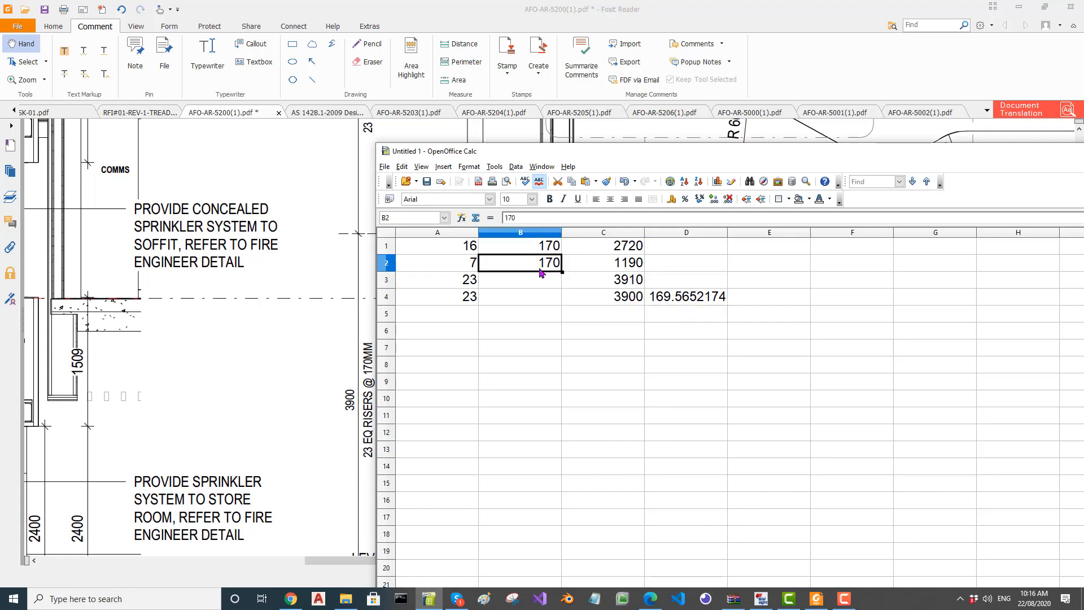
{"action": "left_click", "coordinate": [672, 304]}
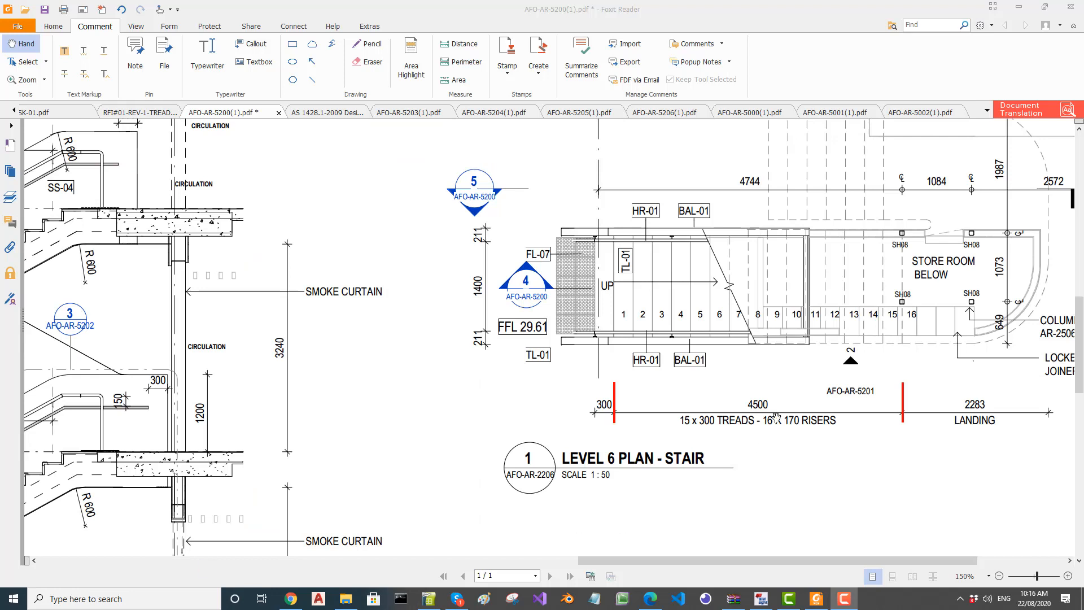
- Check the 4500 tread run dimension and its tread and riser note on the Level 6 stair plan in Foxit Reader
{"action": "scroll", "coordinate": [777, 418], "scroll_direction": "up", "scroll_amount": 1, "text": "ctrl"}
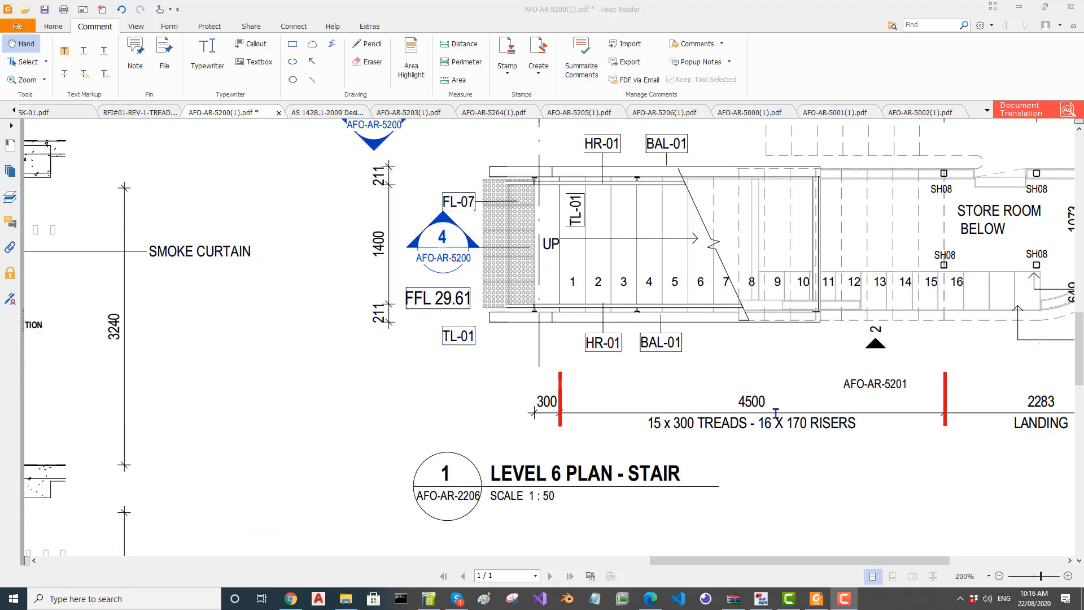
{"action": "left_click_drag", "start_coordinate": [738, 398], "coordinate": [763, 400]}
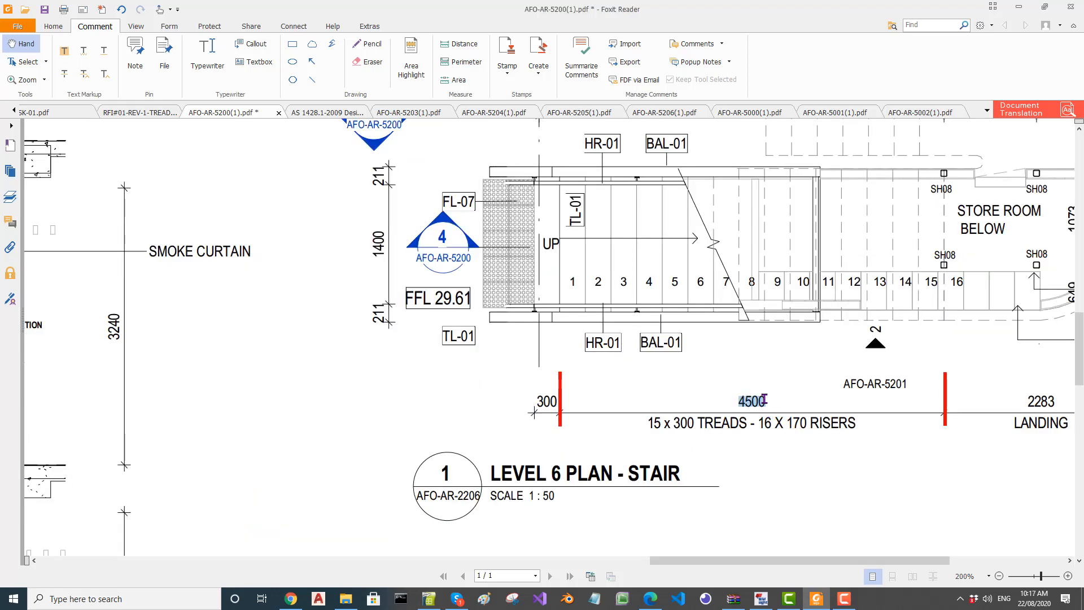
{"action": "left_click", "coordinate": [856, 468]}
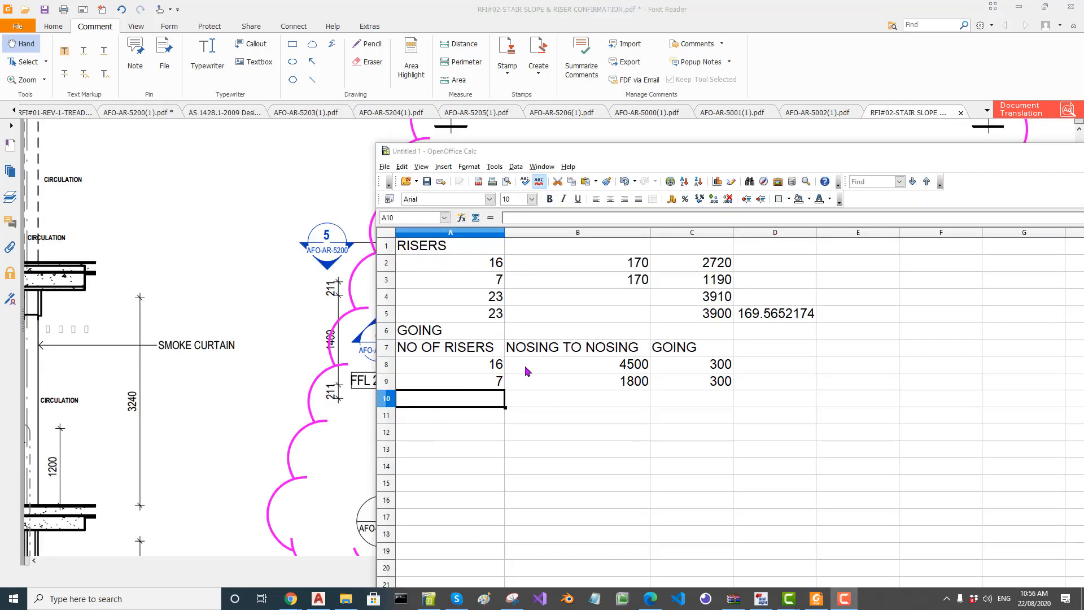
- Switch to OpenOffice Calc and check the riser count, nosing-to-nosing length and going formula of the 16-riser flight
{"action": "left_click_drag", "start_coordinate": [558, 151], "coordinate": [312, 113]}
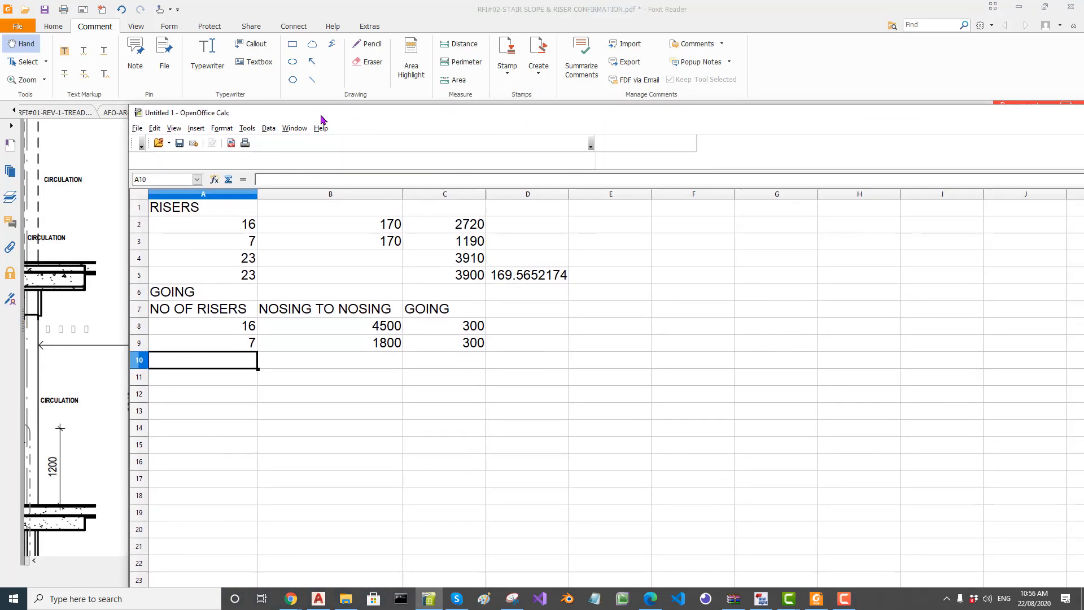
{"action": "scroll", "coordinate": [390, 348], "scroll_direction": "up", "scroll_amount": 1, "text": "ctrl"}
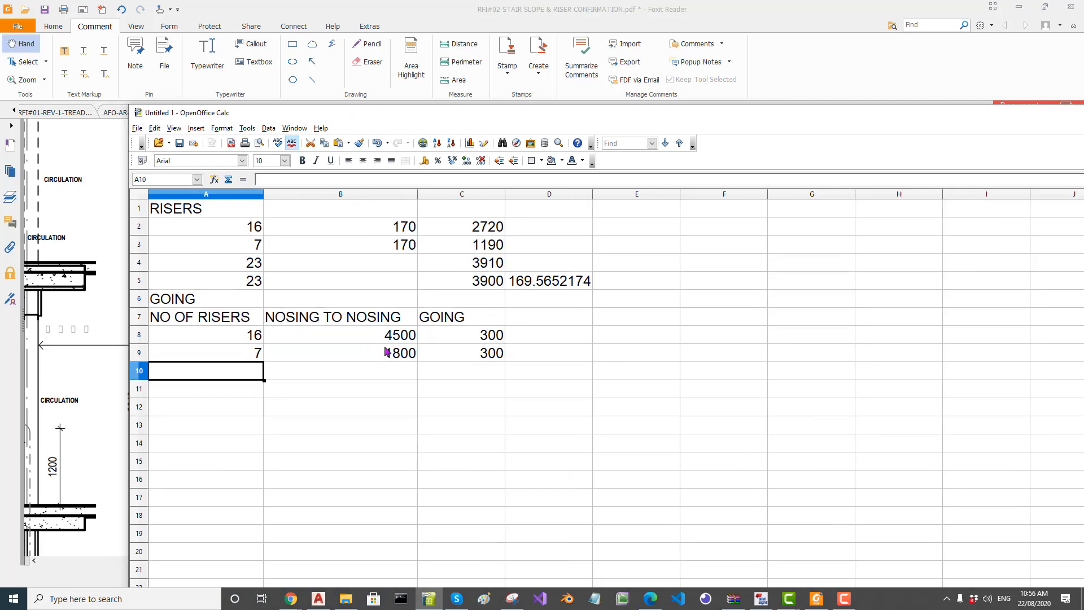
{"action": "left_click", "coordinate": [241, 339]}
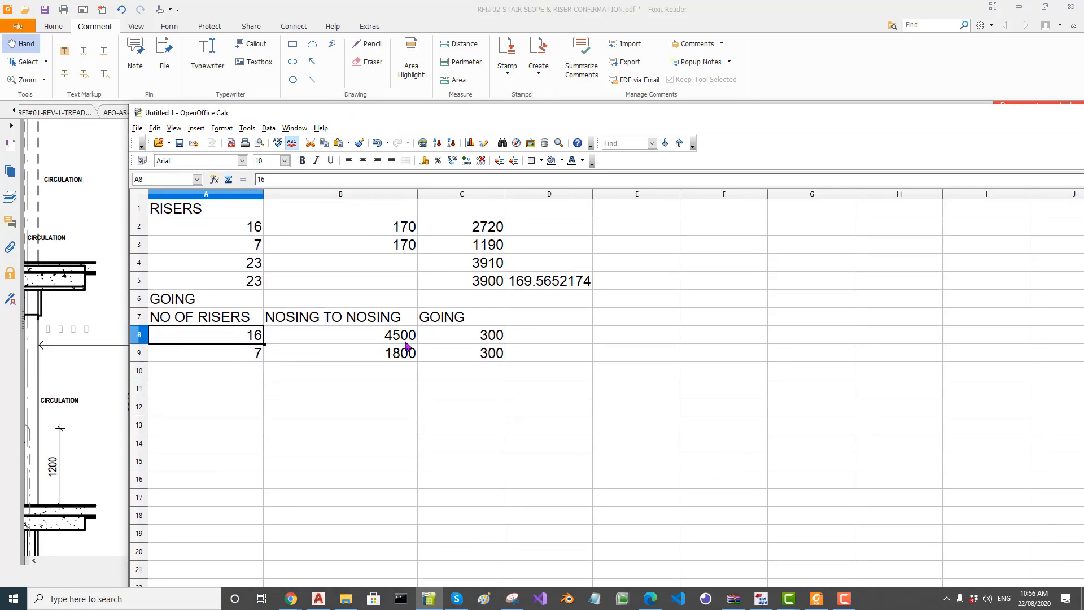
{"action": "left_click", "coordinate": [361, 340]}
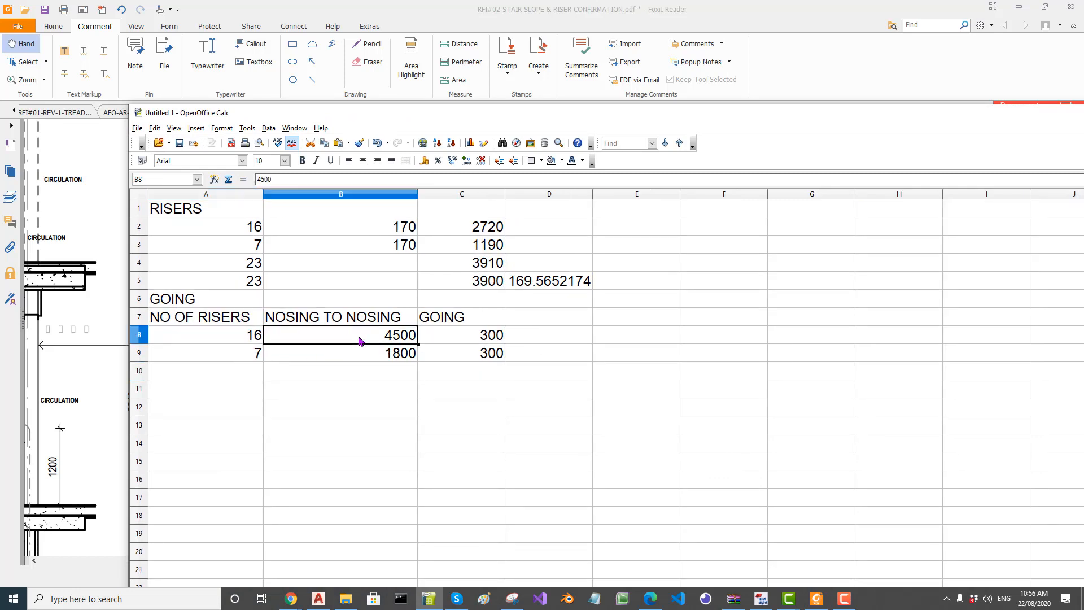
{"action": "left_click", "coordinate": [465, 342]}
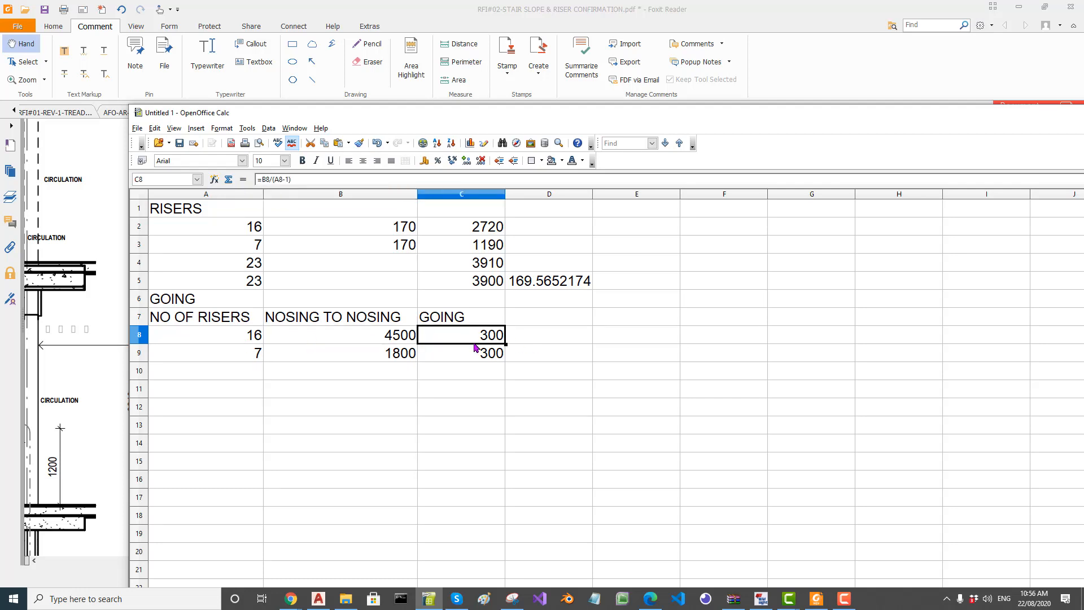
- Check the going calculation of the 7-riser flight and compare the goings with the riser heights of both flights
{"action": "left_click", "coordinate": [240, 360]}
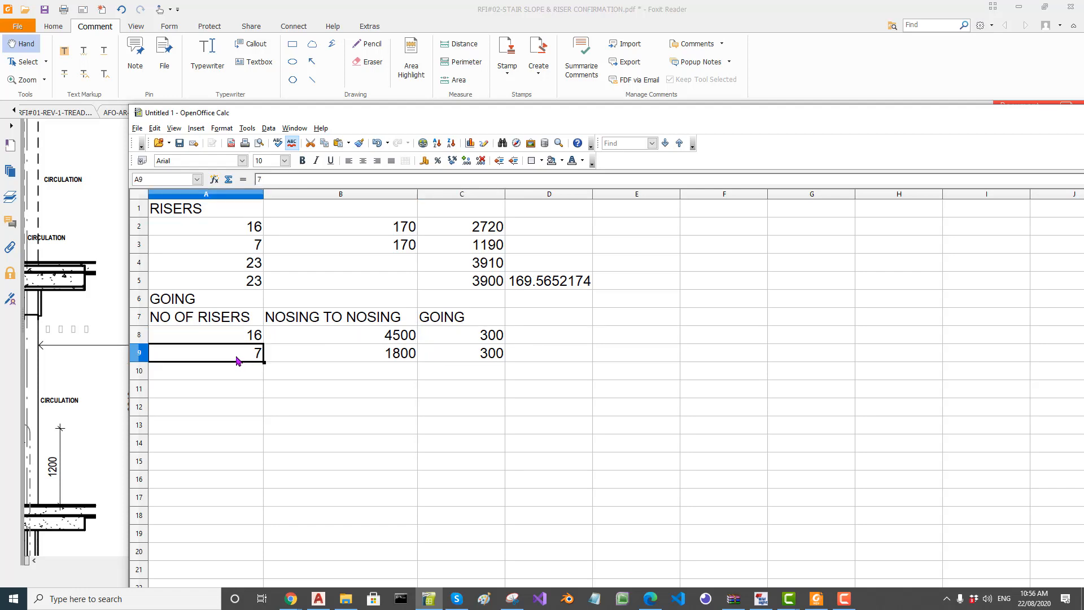
{"action": "left_click", "coordinate": [379, 358]}
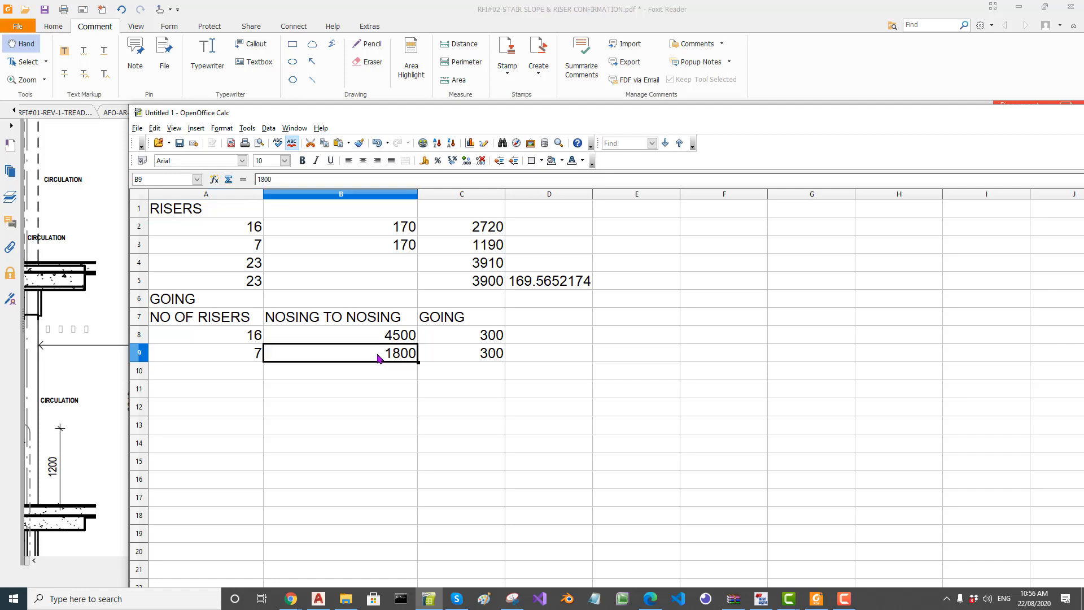
{"action": "left_click", "coordinate": [482, 354]}
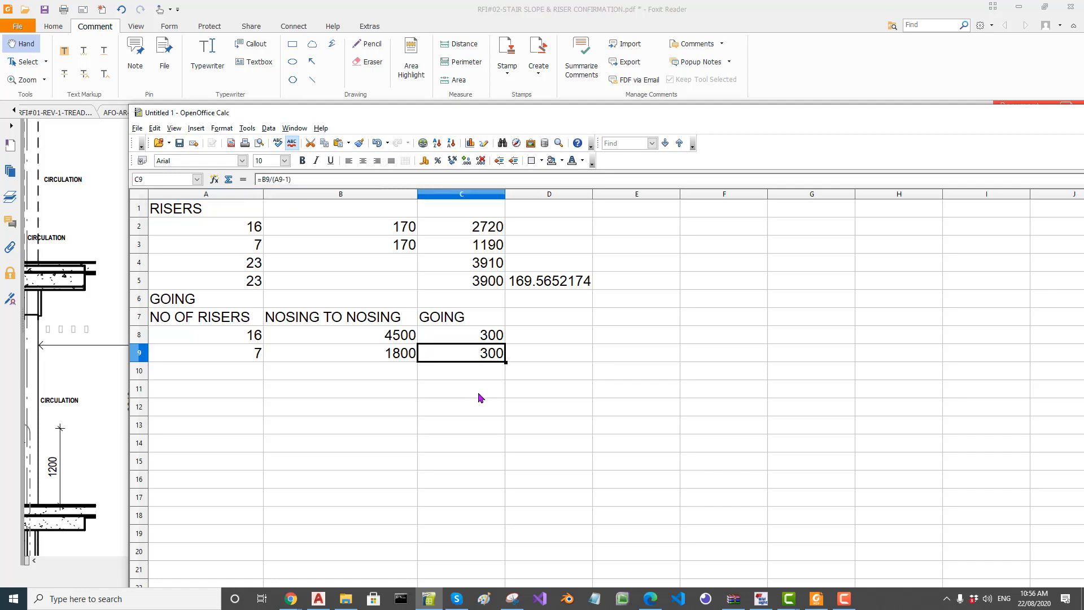
{"action": "left_click", "coordinate": [473, 338]}
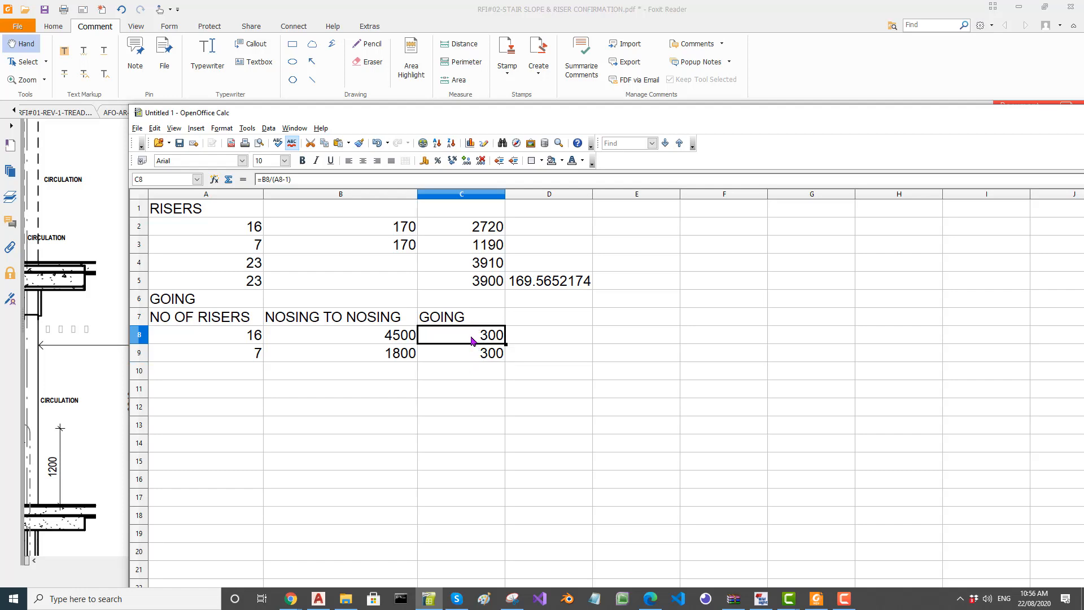
{"action": "left_click", "coordinate": [399, 232]}
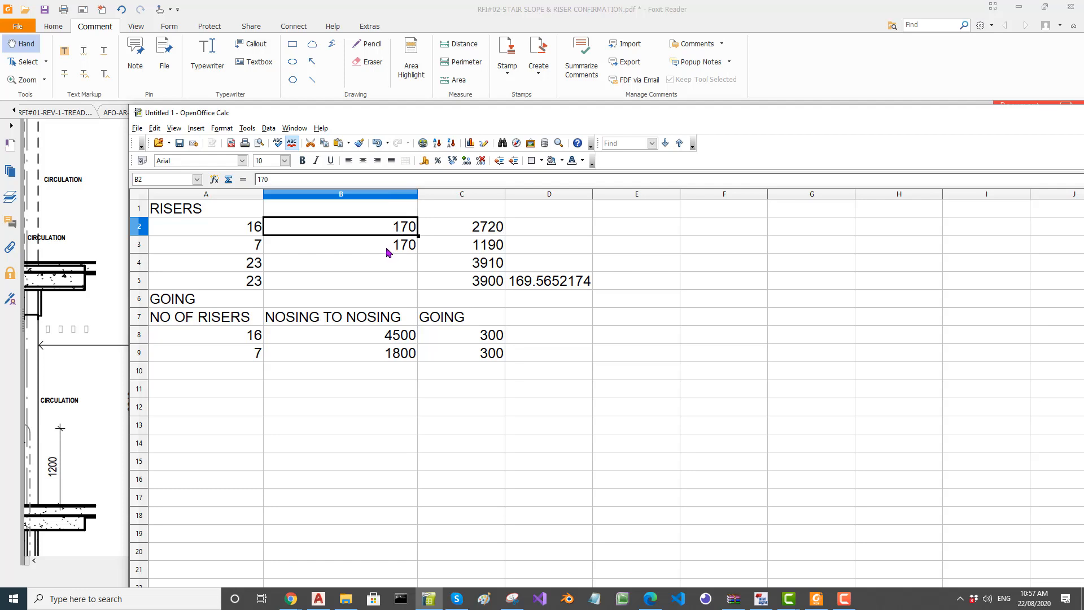
{"action": "left_click", "coordinate": [387, 251]}
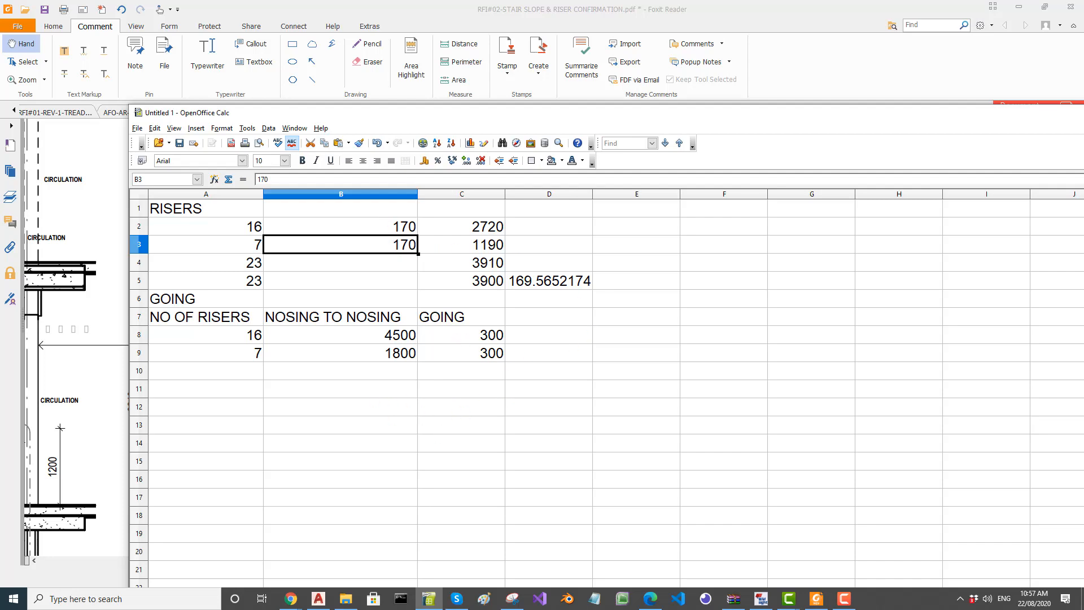
- Switch to Chrome and look through the Google results for AS1428 on tek1.com.au
{"action": "key", "text": "alt+Tab"}
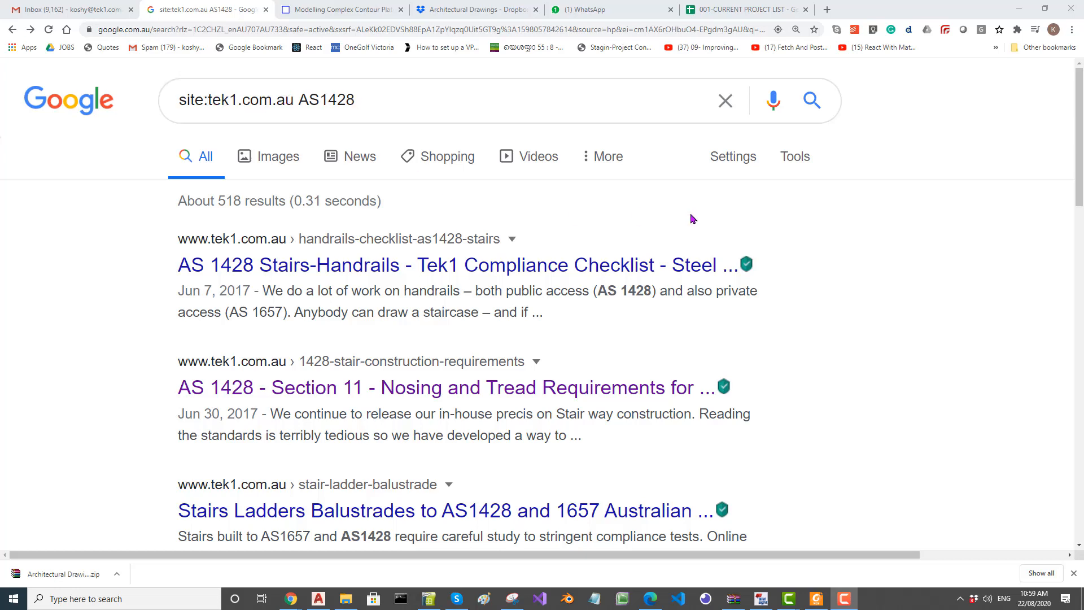
{"action": "scroll", "coordinate": [798, 230], "scroll_direction": "down", "scroll_amount": 6}
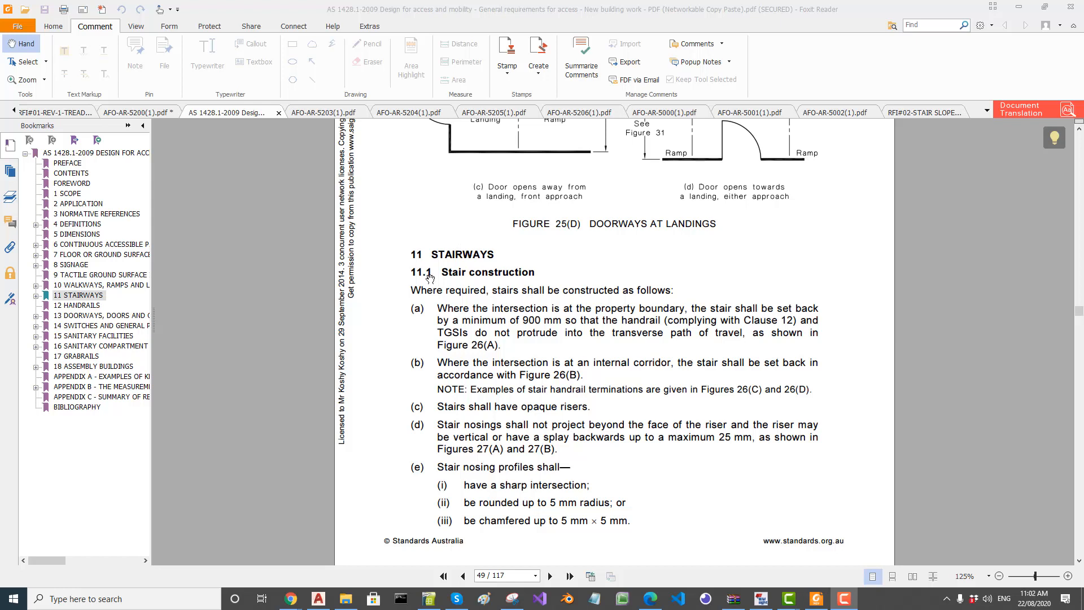
- Switch to Foxit Reader and read clause 11.1 Stair construction of AS 1428.1-2009 and the property-boundary stair plan and sectional view
{"action": "scroll", "coordinate": [454, 298], "scroll_direction": "down", "scroll_amount": 3}
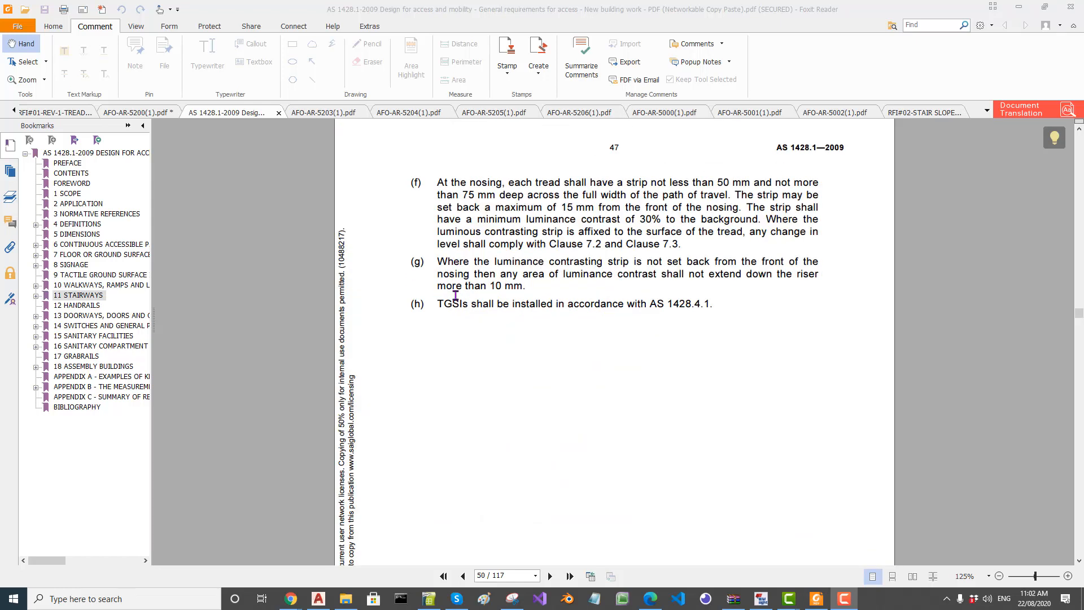
{"action": "scroll", "coordinate": [454, 296], "scroll_direction": "up", "scroll_amount": 4}
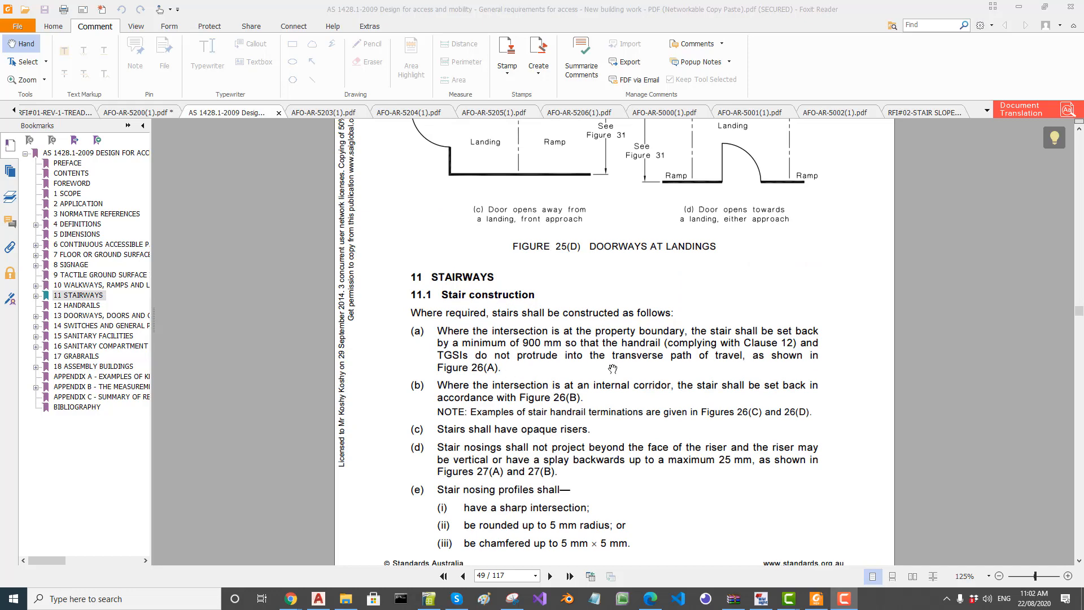
{"action": "scroll", "coordinate": [647, 367], "scroll_direction": "down", "scroll_amount": 1}
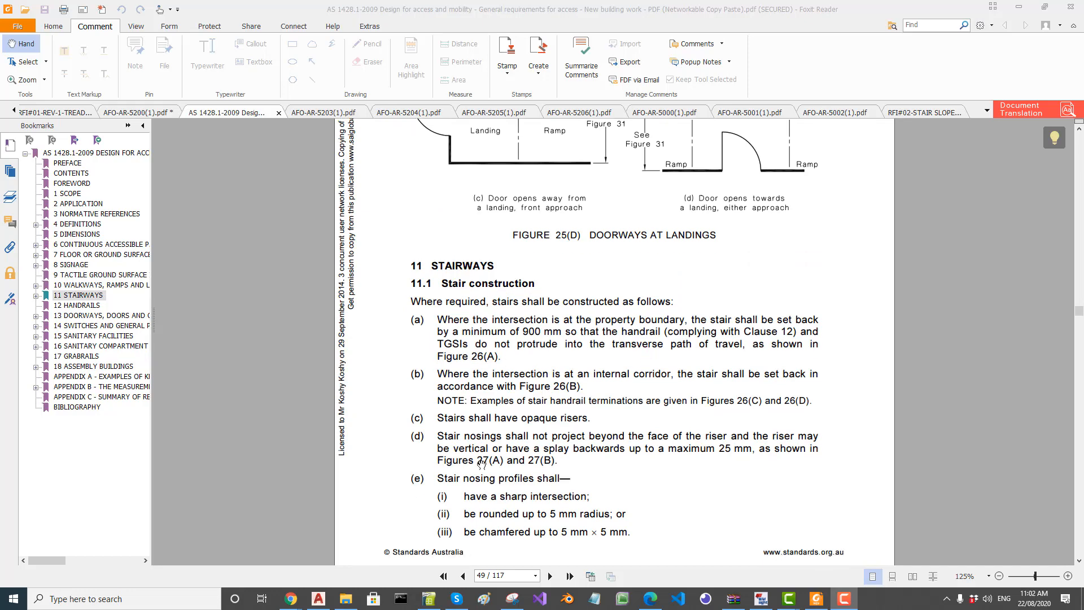
{"action": "scroll", "coordinate": [514, 472], "scroll_direction": "down", "scroll_amount": 10}
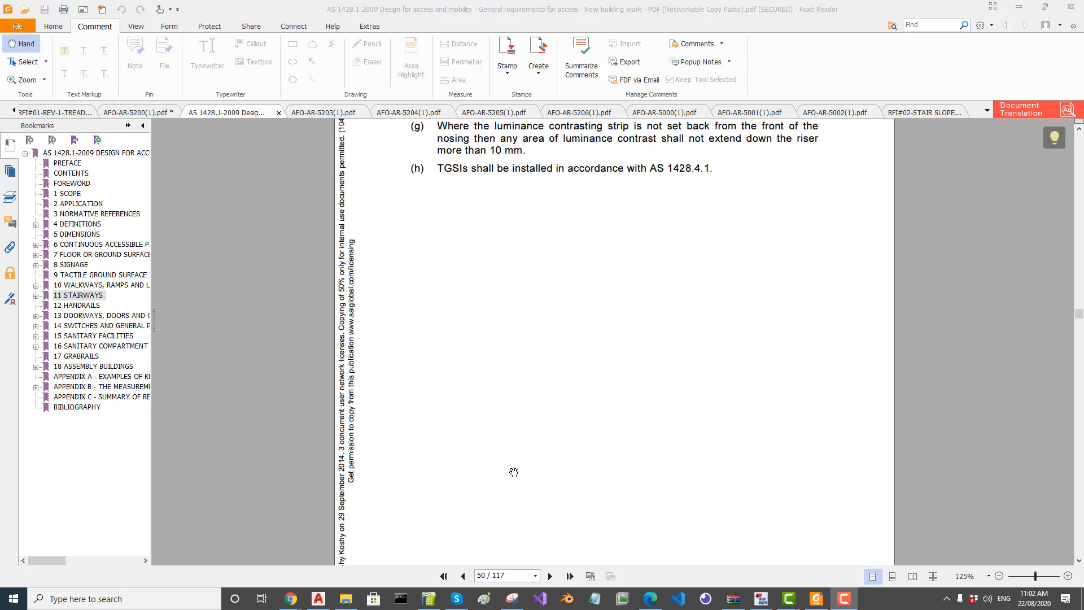
{"action": "scroll", "coordinate": [513, 472], "scroll_direction": "down", "scroll_amount": 10}
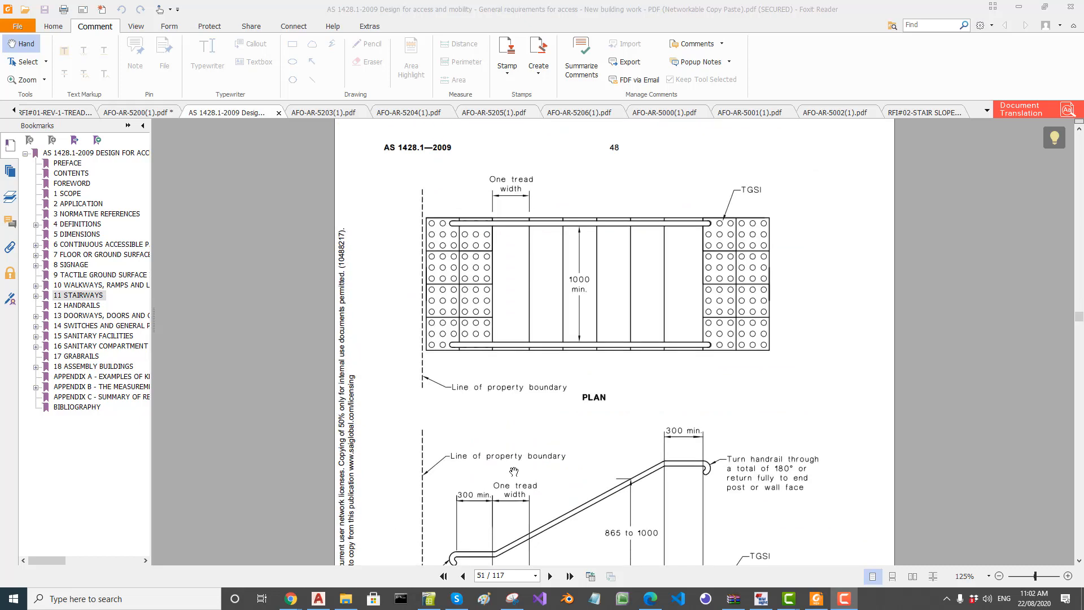
{"action": "scroll", "coordinate": [513, 472], "scroll_direction": "down", "scroll_amount": 4}
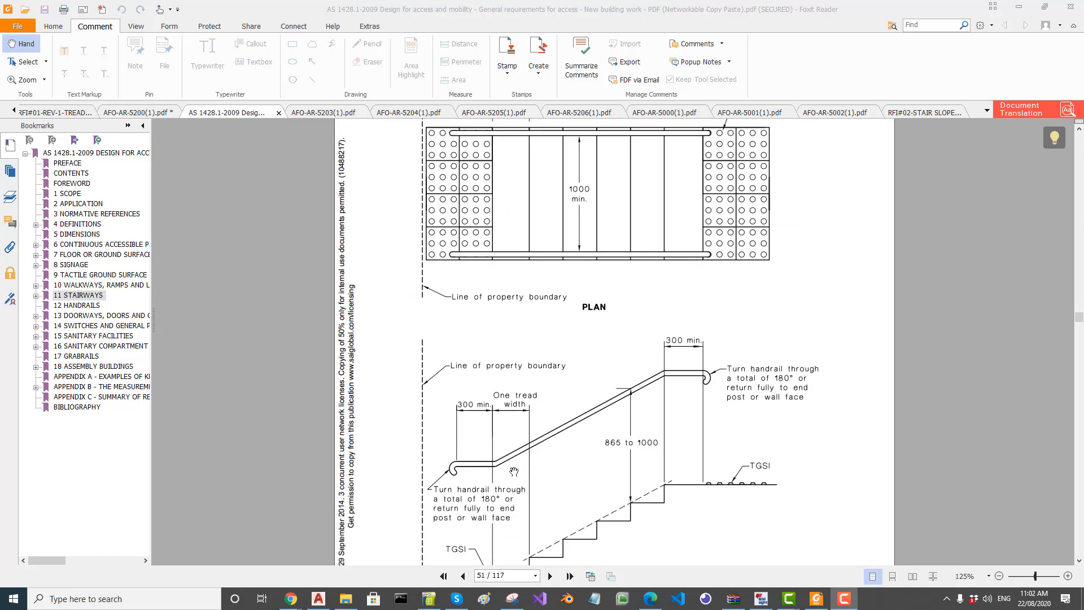
{"action": "scroll", "coordinate": [514, 472], "scroll_direction": "down", "scroll_amount": 3}
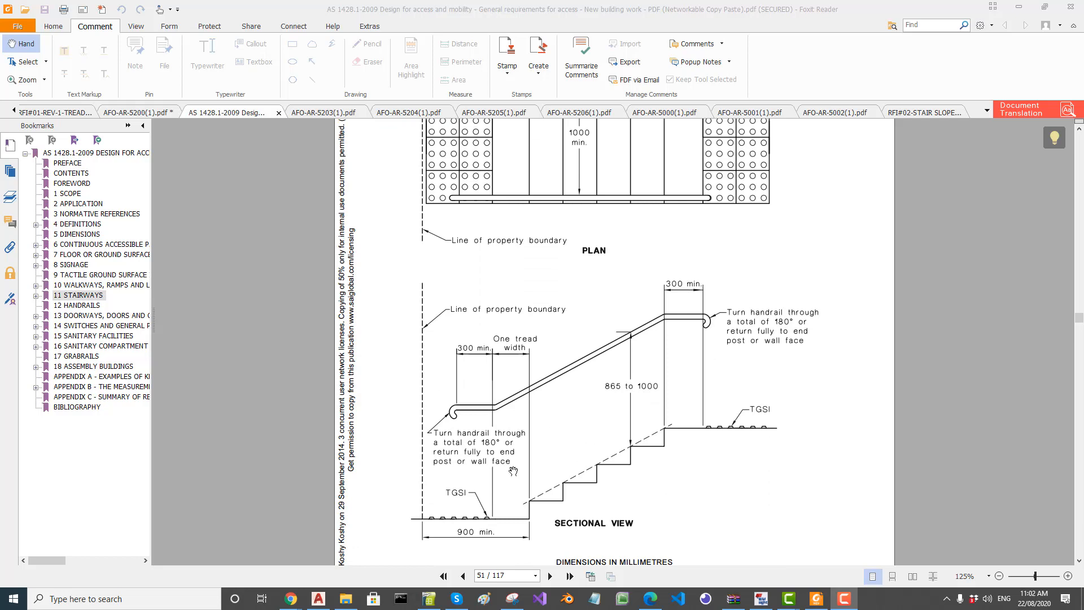
- Examine the Figure 26 stair plans, sectional views and handrail extension and termination details in AS 1428.1-2009
{"action": "scroll", "coordinate": [542, 249], "scroll_direction": "up", "scroll_amount": 2}
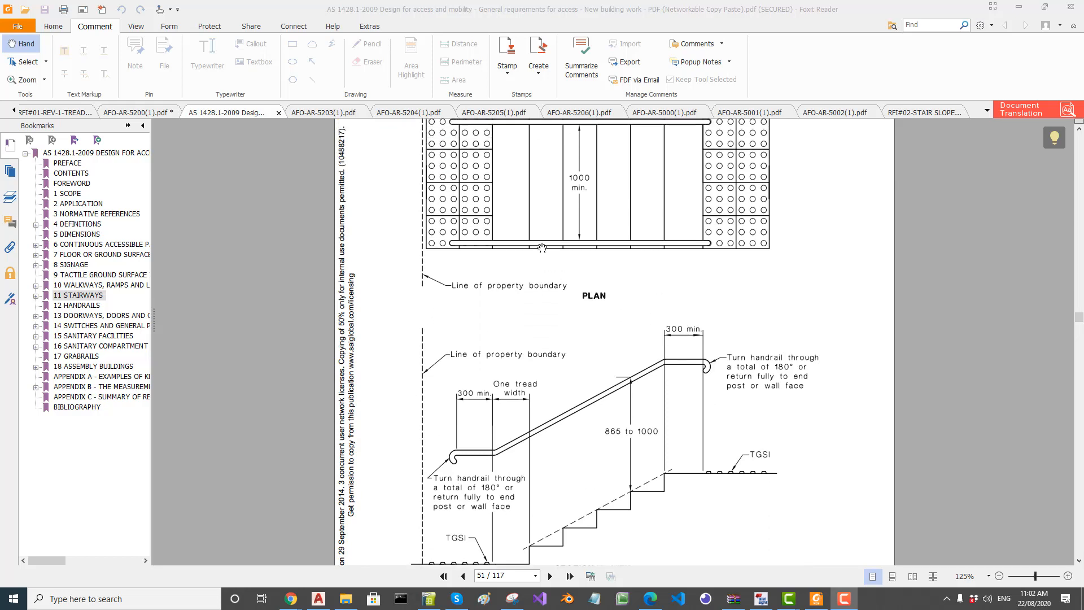
{"action": "scroll", "coordinate": [542, 248], "scroll_direction": "down", "scroll_amount": 5}
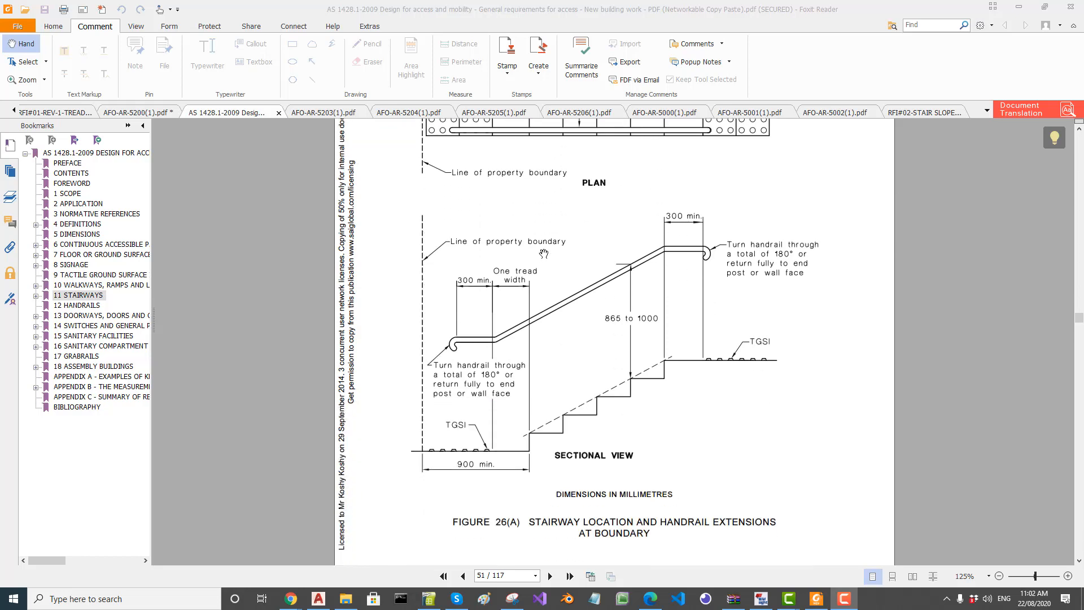
{"action": "scroll", "coordinate": [544, 254], "scroll_direction": "down", "scroll_amount": 10}
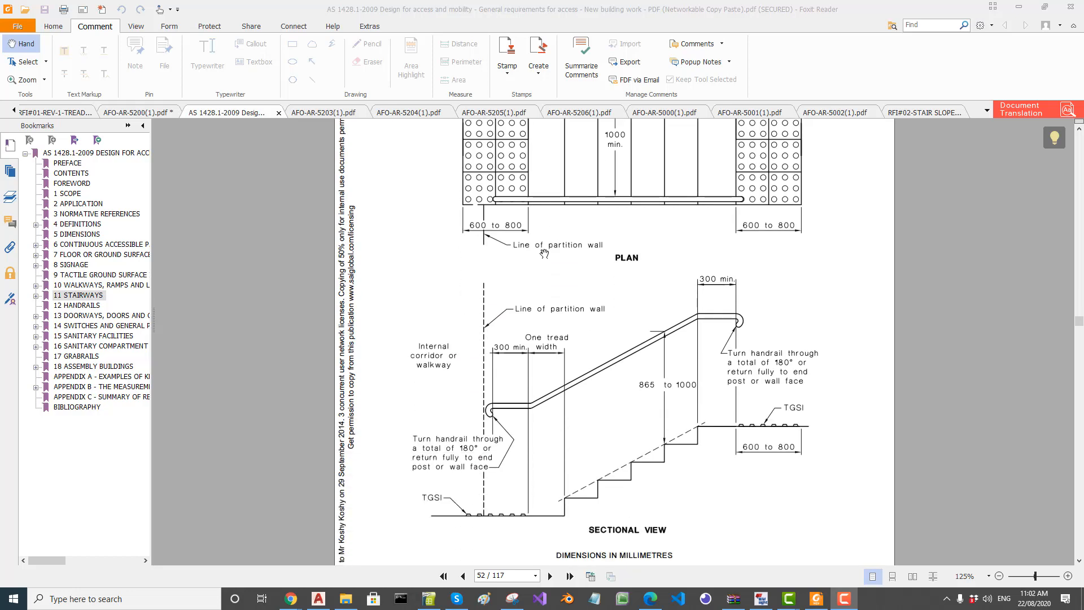
{"action": "scroll", "coordinate": [544, 253], "scroll_direction": "down", "scroll_amount": 12}
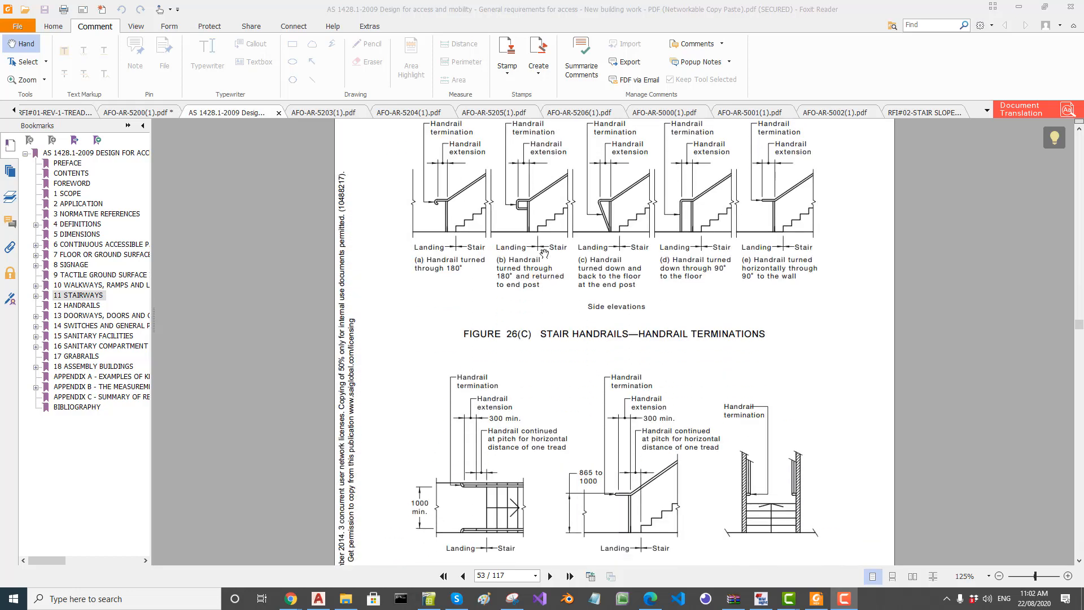
{"action": "scroll", "coordinate": [543, 254], "scroll_direction": "down", "scroll_amount": 2}
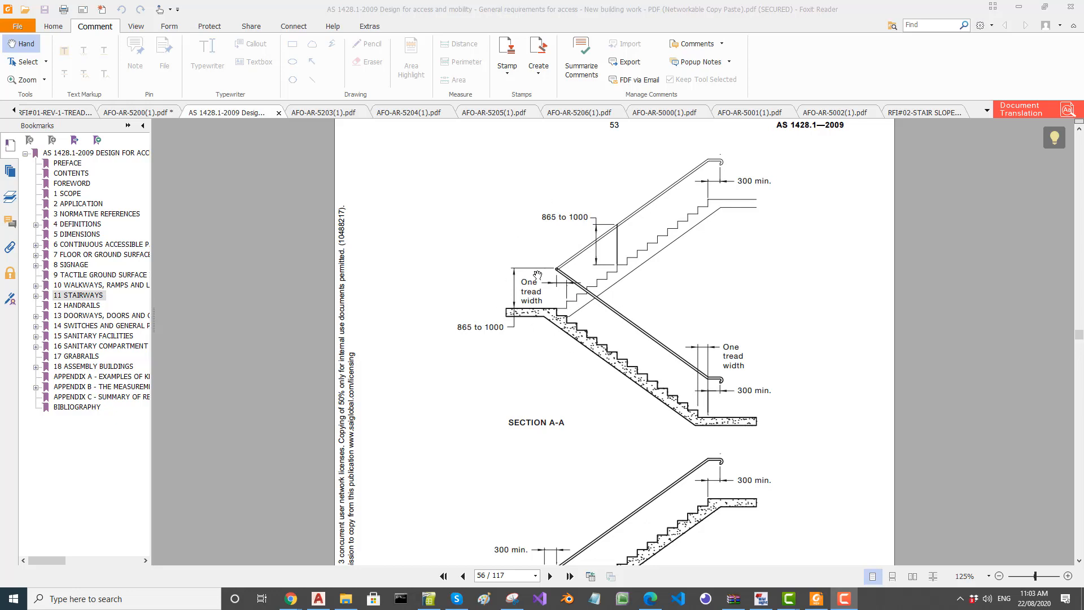
- Review Sections A-A and B-B of Figure 28, the clause 12 handrail requirements and the handrail clearance diagram
{"action": "scroll", "coordinate": [741, 407], "scroll_direction": "down", "scroll_amount": 1}
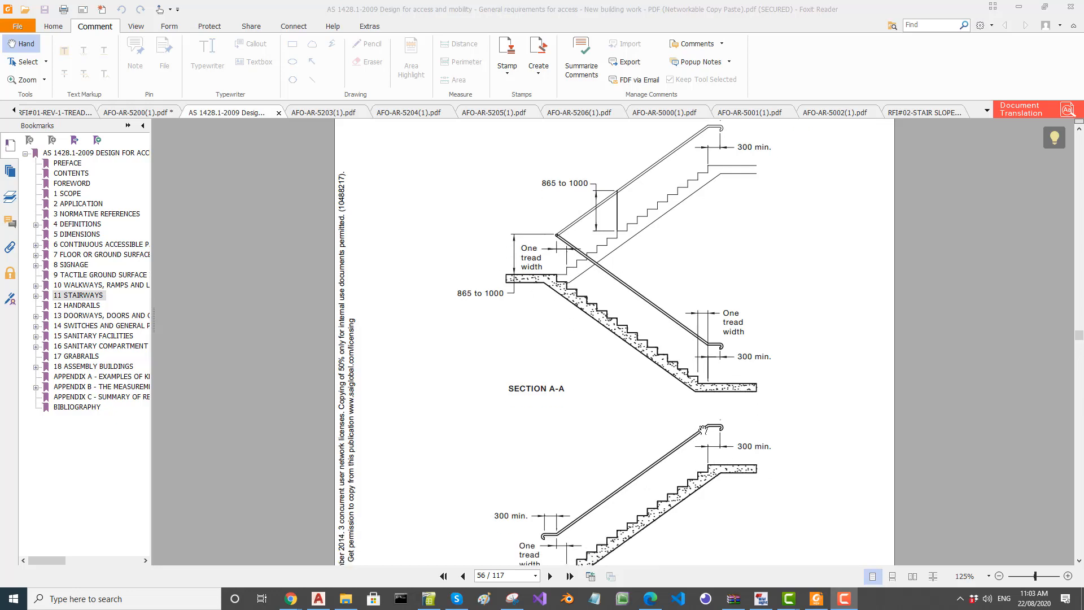
{"action": "scroll", "coordinate": [617, 460], "scroll_direction": "down", "scroll_amount": 1}
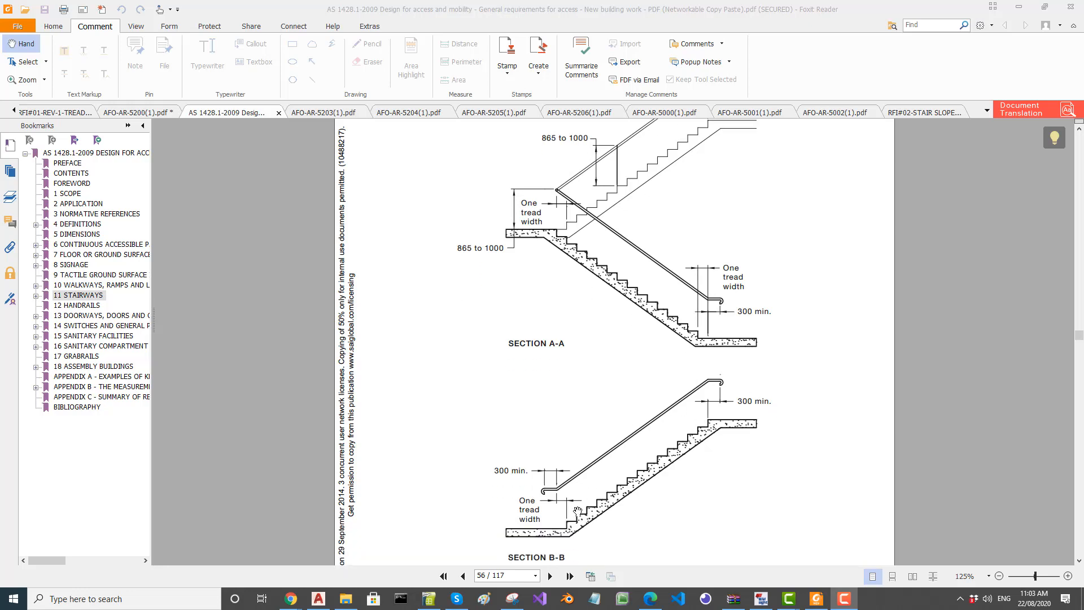
{"action": "scroll", "coordinate": [523, 465], "scroll_direction": "down", "scroll_amount": 1}
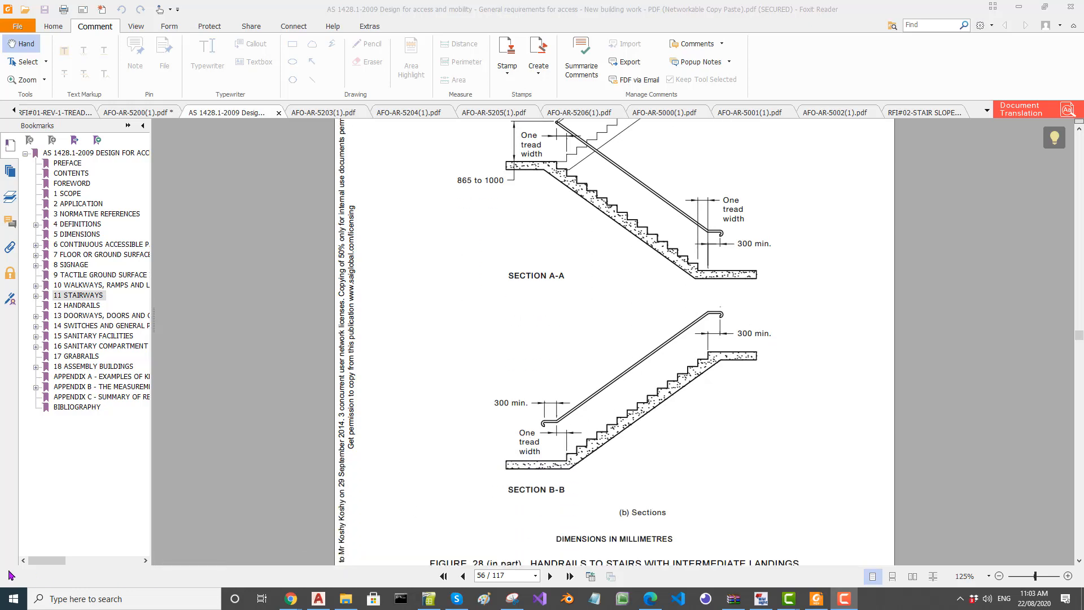
{"action": "key", "text": "Right"}
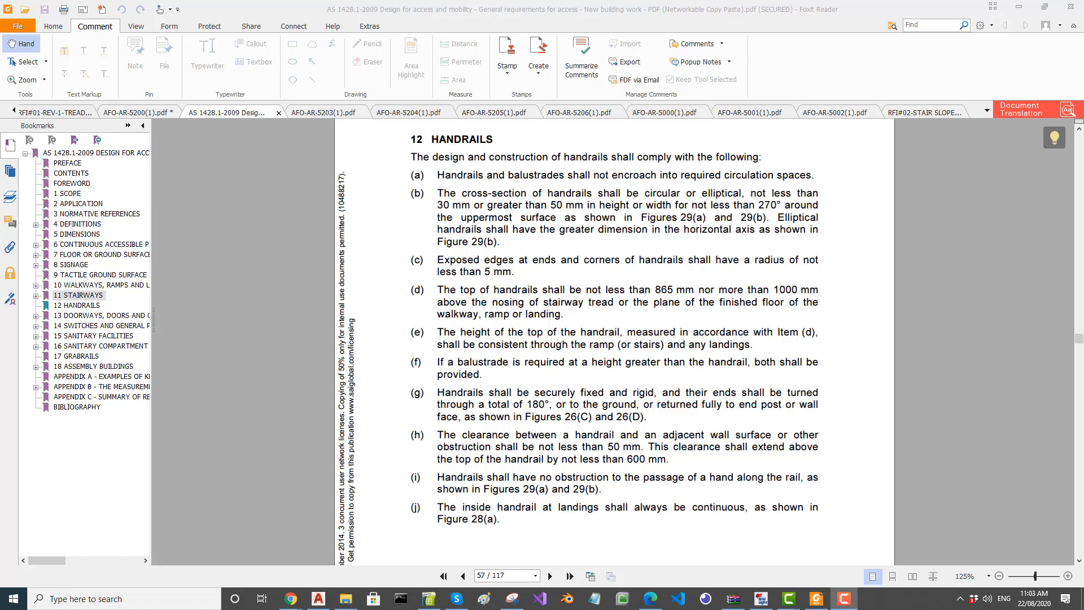
{"action": "key", "text": "Right"}
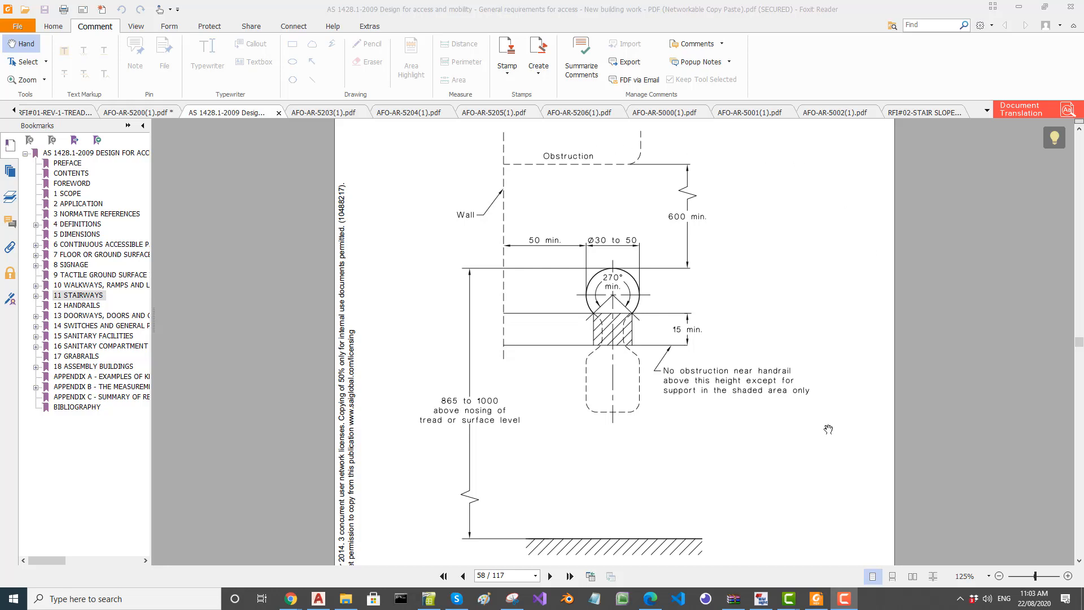
{"action": "key", "text": "Right"}
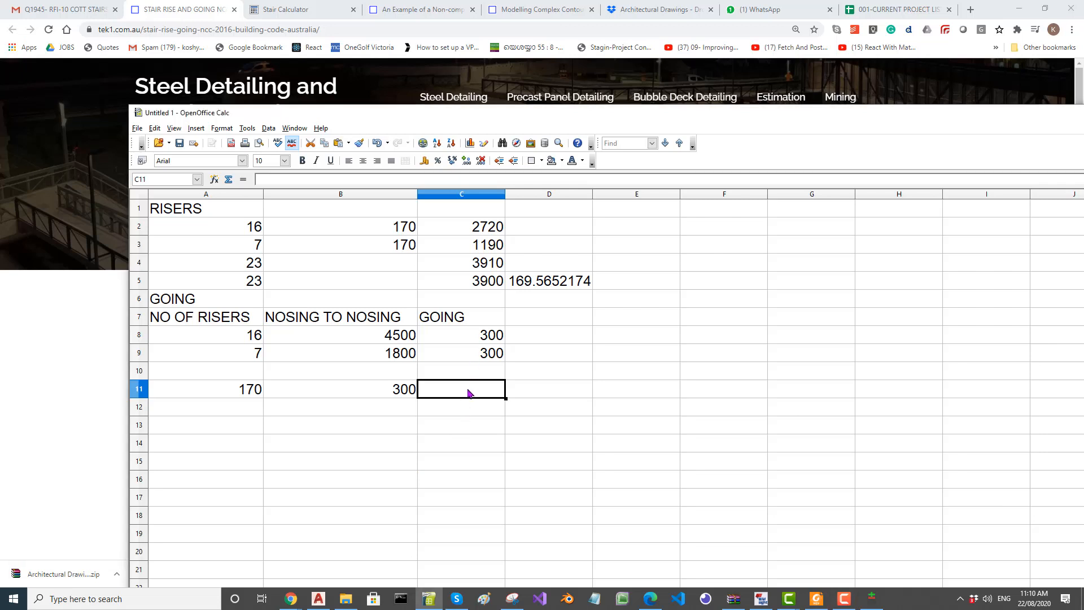
- Calculate twice the riser plus the going in cell C11 with the formula =2*A11+B11
{"action": "type", "text": "="}
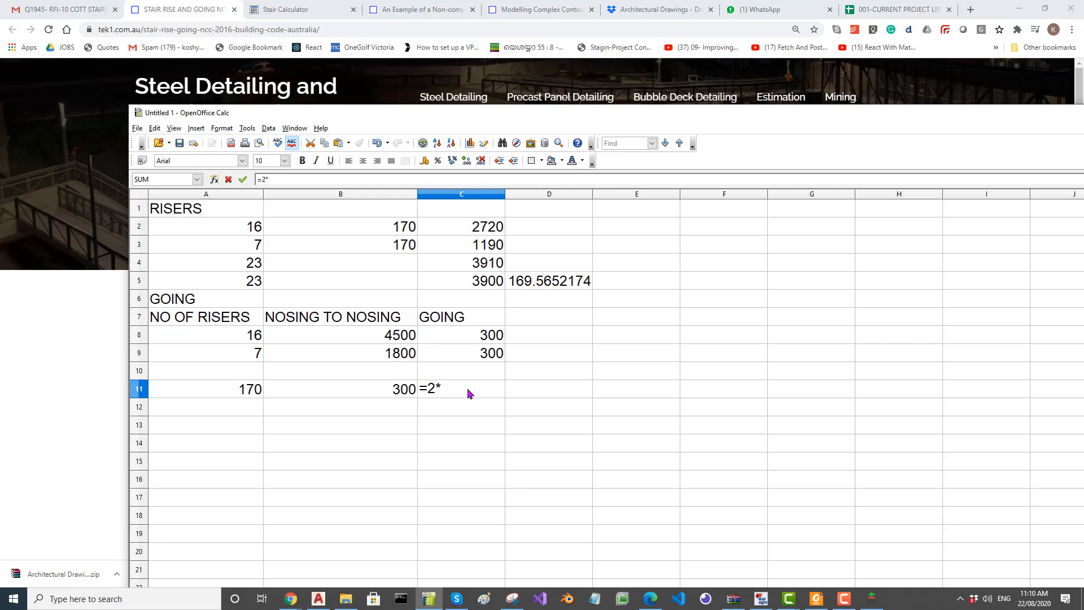
{"action": "type", "text": "2*"}
{"action": "left_click", "coordinate": [255, 394]}
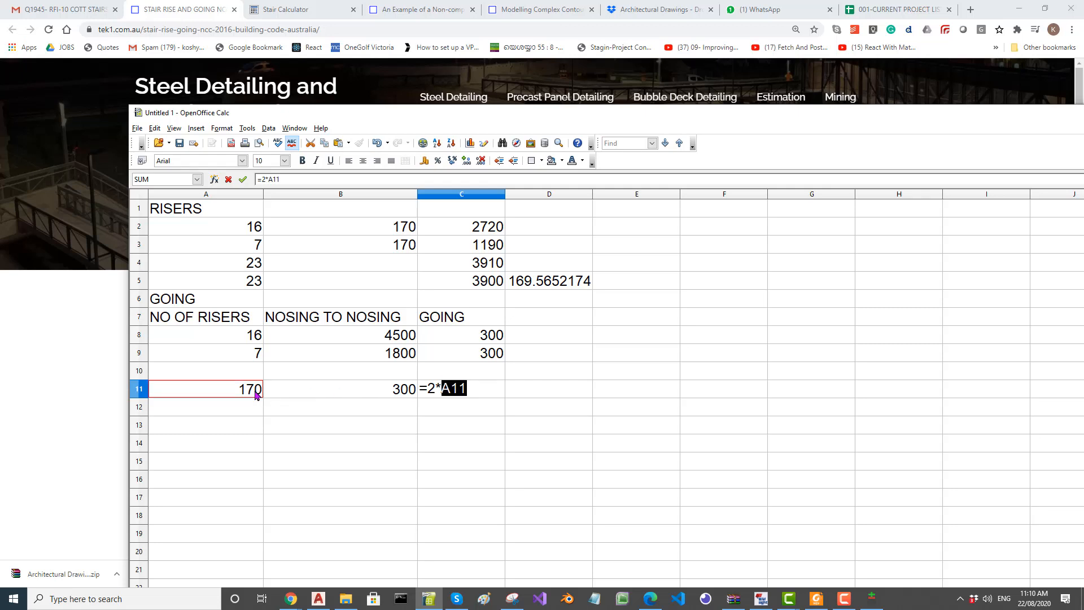
{"action": "type", "text": "+"}
{"action": "left_click", "coordinate": [350, 394]}
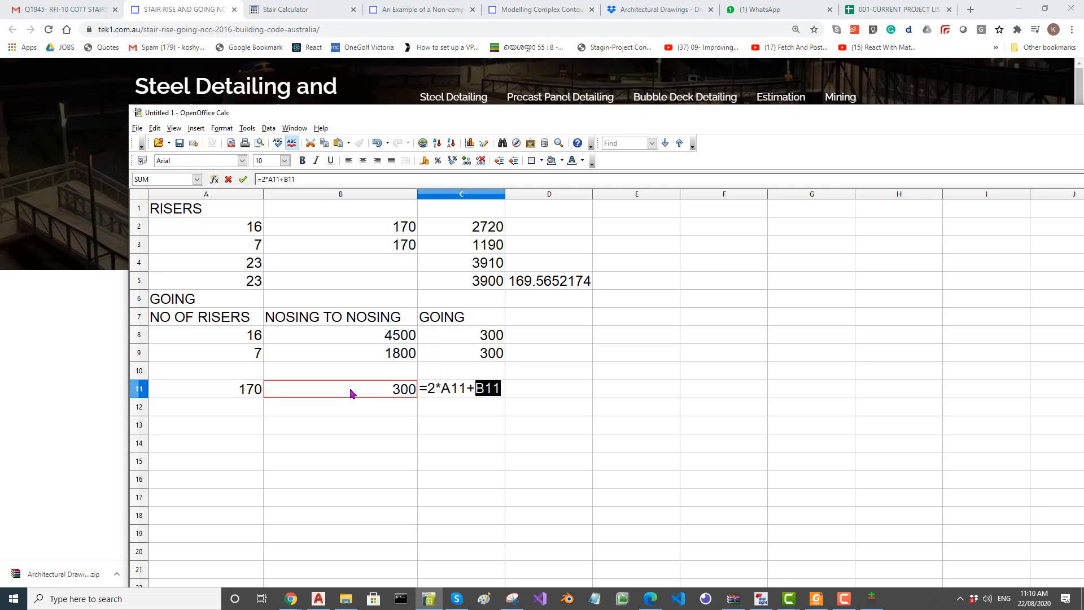
{"action": "key", "text": "Return"}
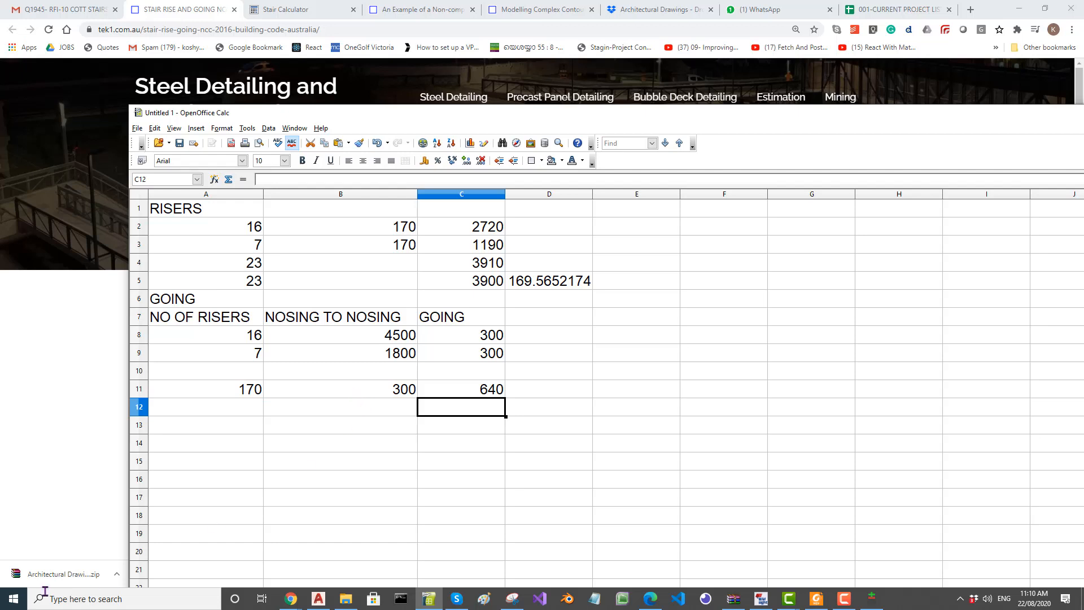
{"action": "left_click", "coordinate": [429, 599]}
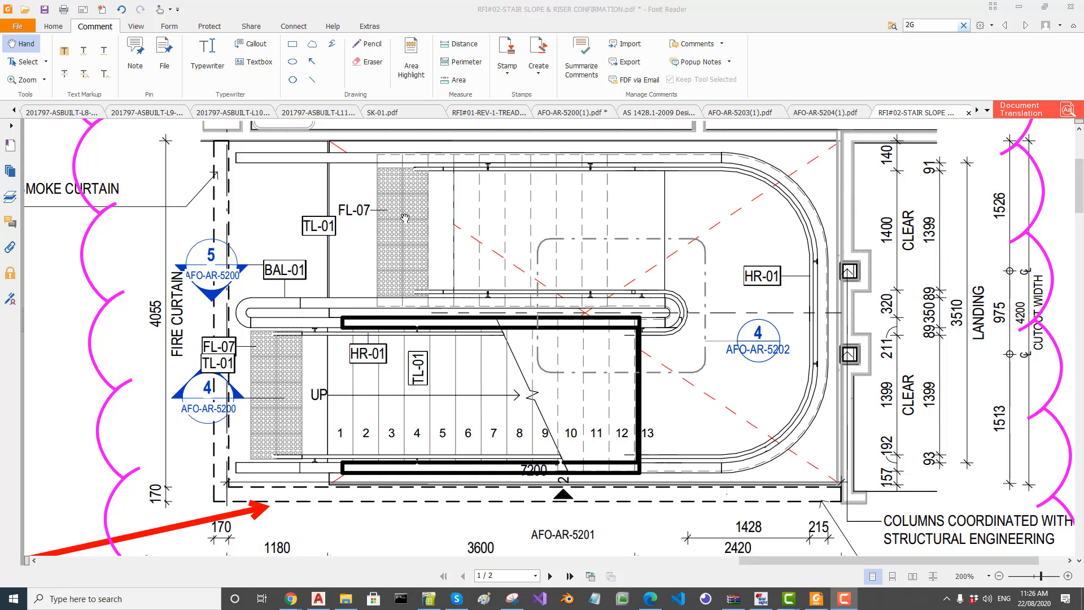
- Examine the Level 6 and Level 7 stair plans, stair sections, floor-to-floor height and riser comments in the RFI#02 stair slope PDF
{"action": "scroll", "coordinate": [694, 305], "scroll_direction": "down", "scroll_amount": 4}
{"action": "scroll", "coordinate": [672, 305], "scroll_direction": "down", "scroll_amount": 3, "text": "ctrl"}
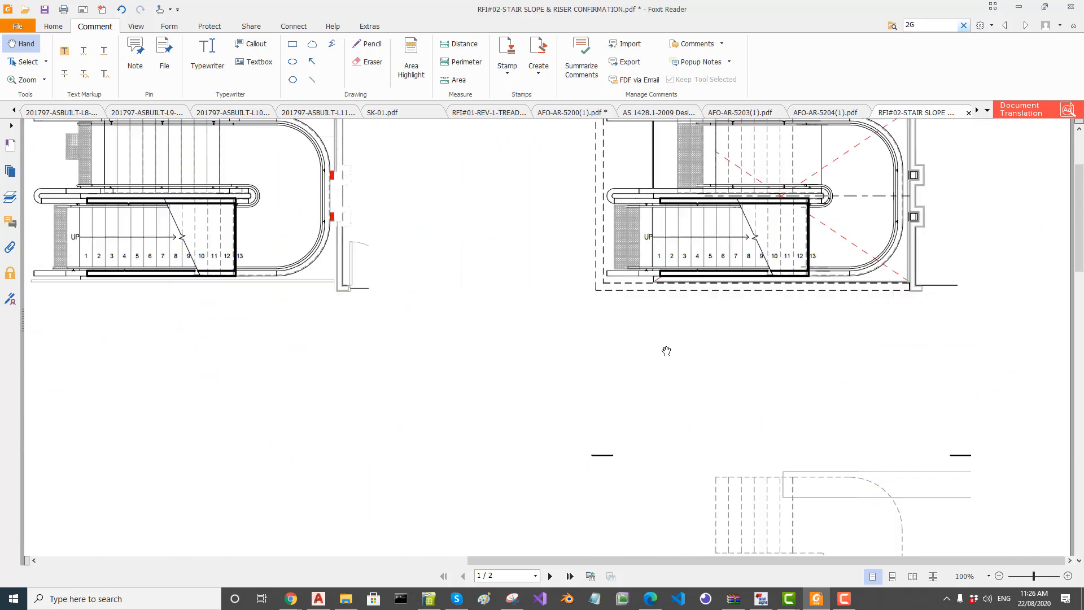
{"action": "left_click_drag", "start_coordinate": [627, 412], "coordinate": [589, 148]}
{"action": "scroll", "coordinate": [894, 282], "scroll_direction": "up", "scroll_amount": 3, "text": "ctrl"}
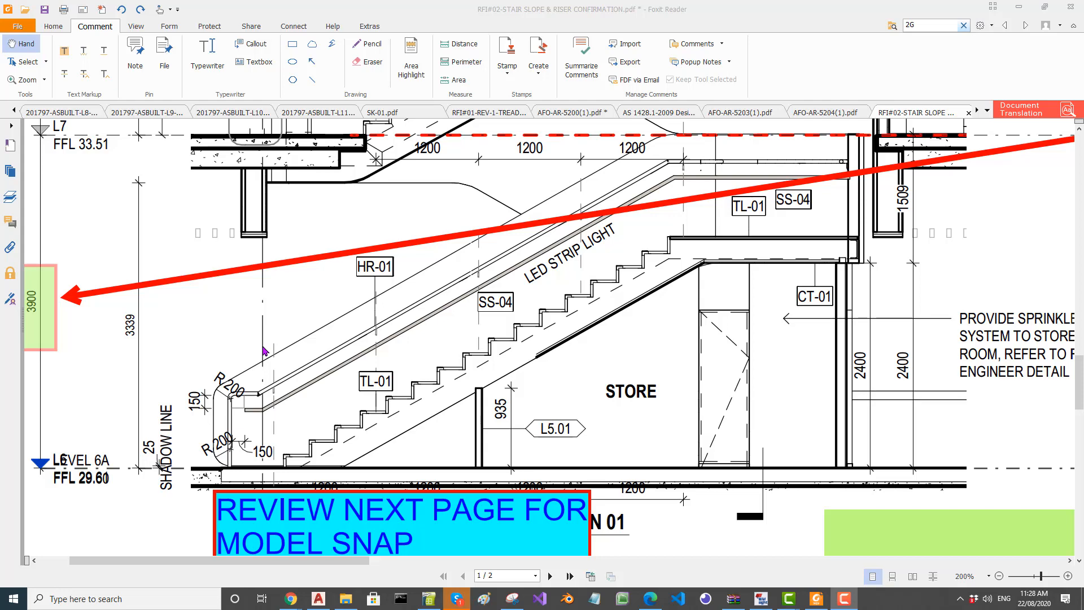
{"action": "scroll", "coordinate": [225, 347], "scroll_direction": "down", "scroll_amount": 1, "text": "ctrl"}
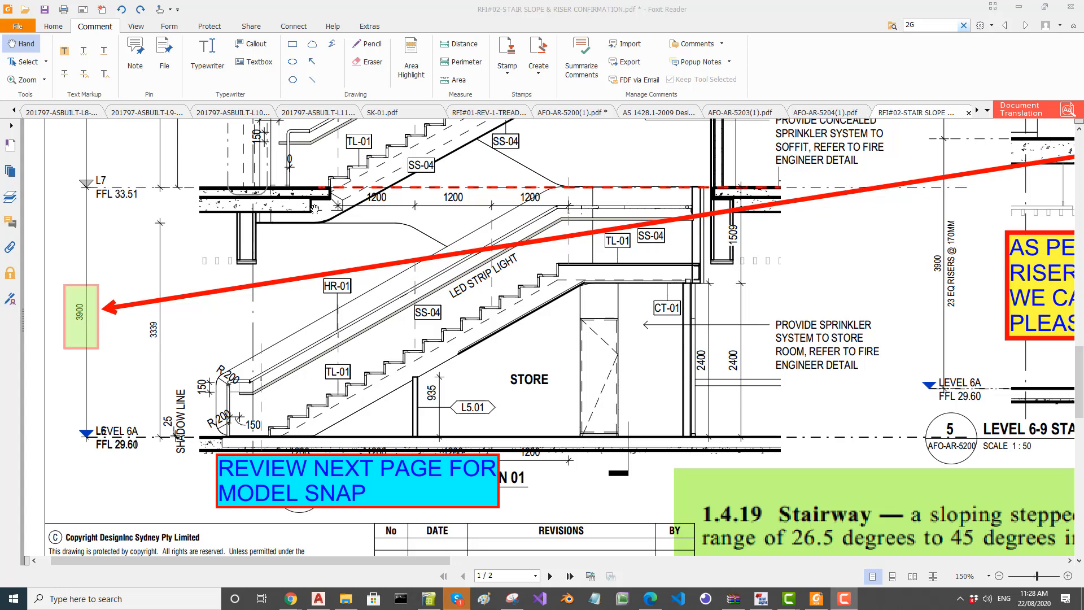
{"action": "scroll", "coordinate": [487, 219], "scroll_direction": "down", "scroll_amount": 5, "text": "ctrl"}
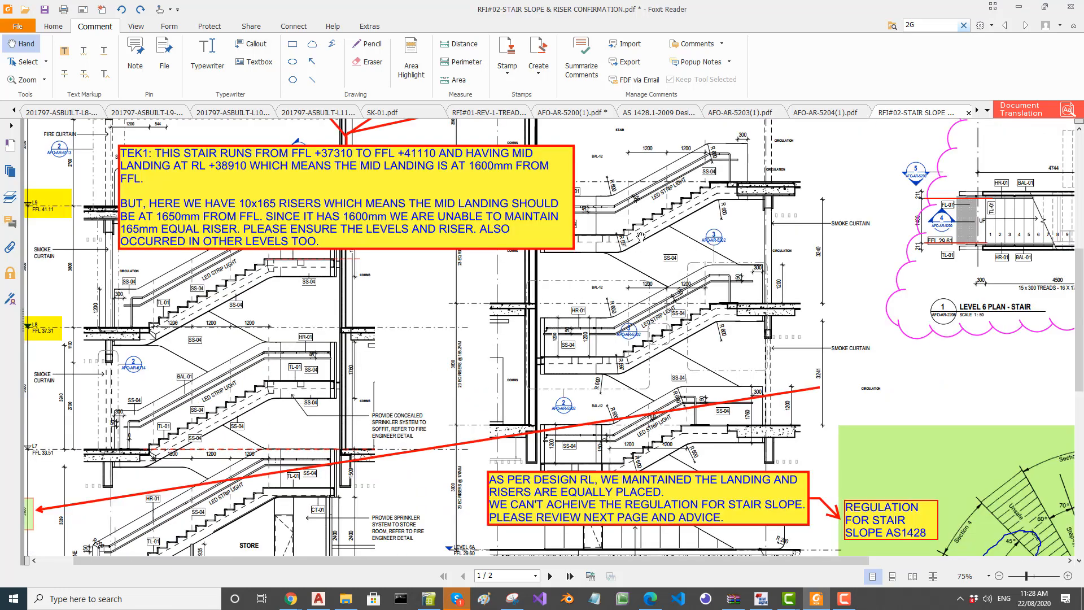
{"action": "mouse_move", "coordinate": [640, 236]}
{"action": "left_mouse_down"}
{"action": "mouse_move", "coordinate": [371, 446]}
{"action": "mouse_move", "coordinate": [335, 421]}
{"action": "left_mouse_up"}
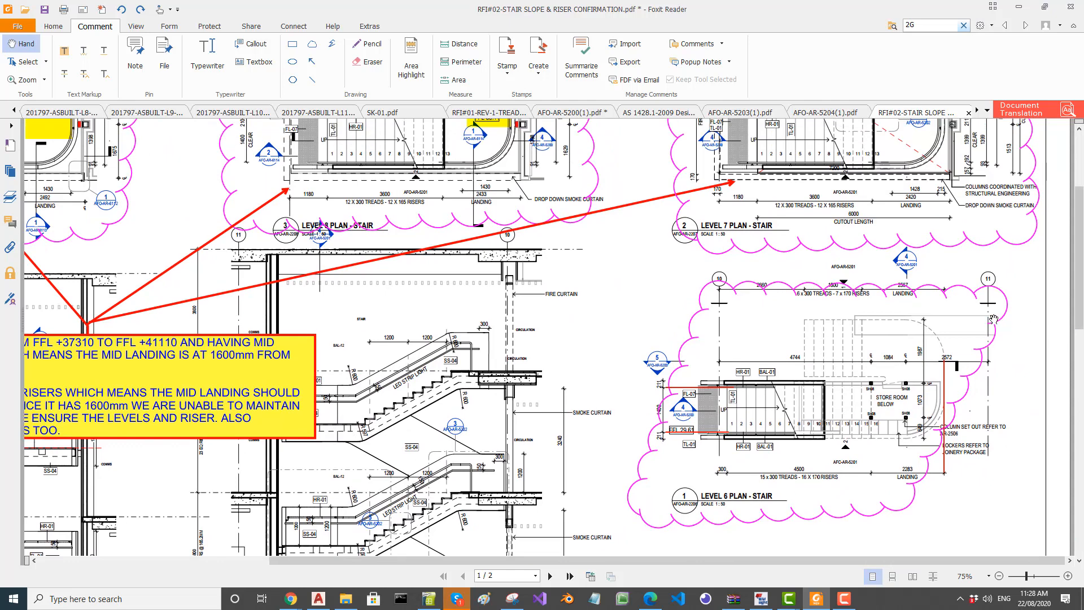
{"action": "scroll", "coordinate": [989, 319], "scroll_direction": "up", "scroll_amount": 2, "text": "ctrl"}
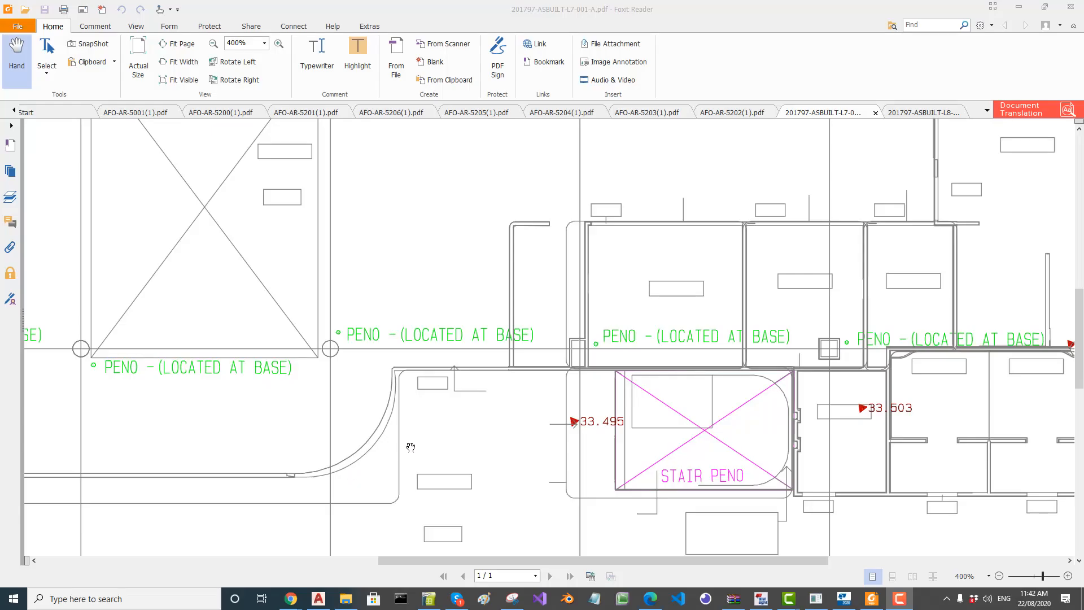
- Examine the stair penetration and surrounding surveyed levels on the Level 7 as-built survey PDF
{"action": "scroll", "coordinate": [410, 447], "scroll_direction": "down", "scroll_amount": 1, "text": "ctrl"}
{"action": "scroll", "coordinate": [410, 448], "scroll_direction": "down", "scroll_amount": 1, "text": "ctrl"}
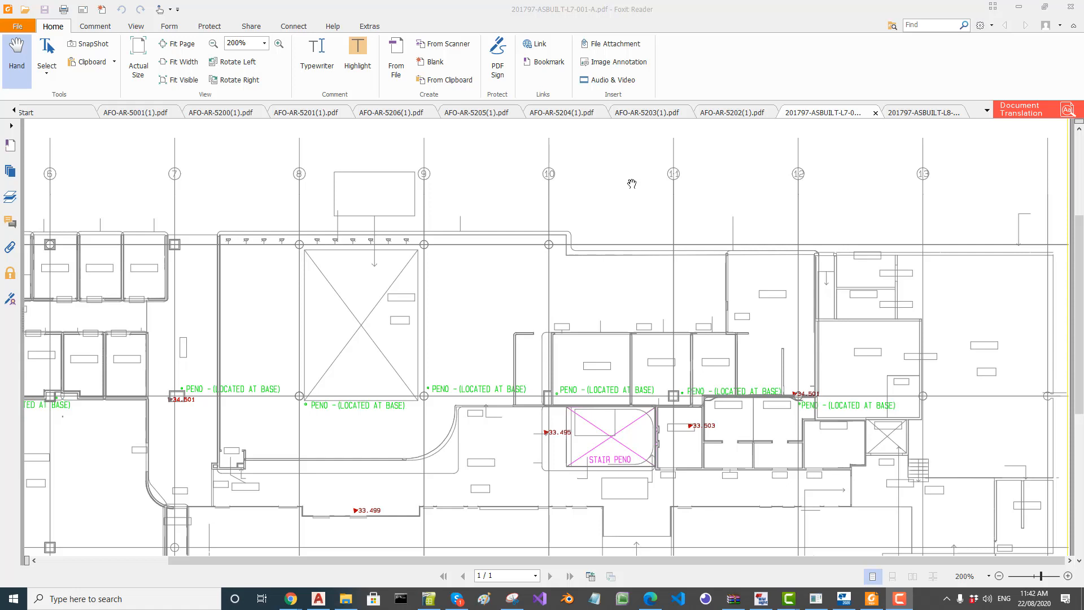
{"action": "scroll", "coordinate": [631, 183], "scroll_direction": "down", "scroll_amount": 2}
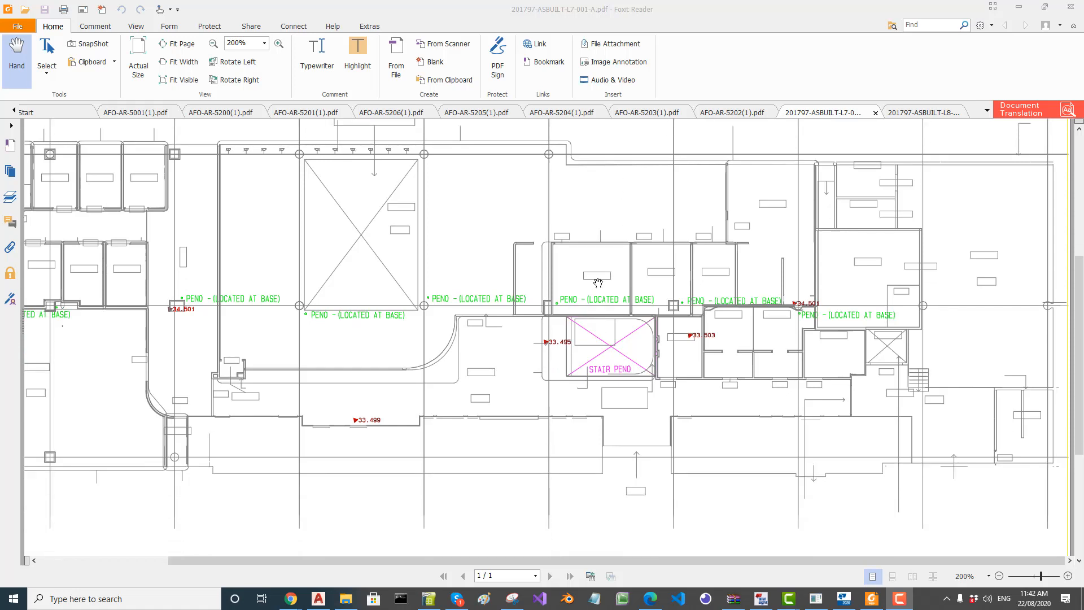
{"action": "scroll", "coordinate": [476, 303], "scroll_direction": "down", "scroll_amount": 1, "text": "ctrl"}
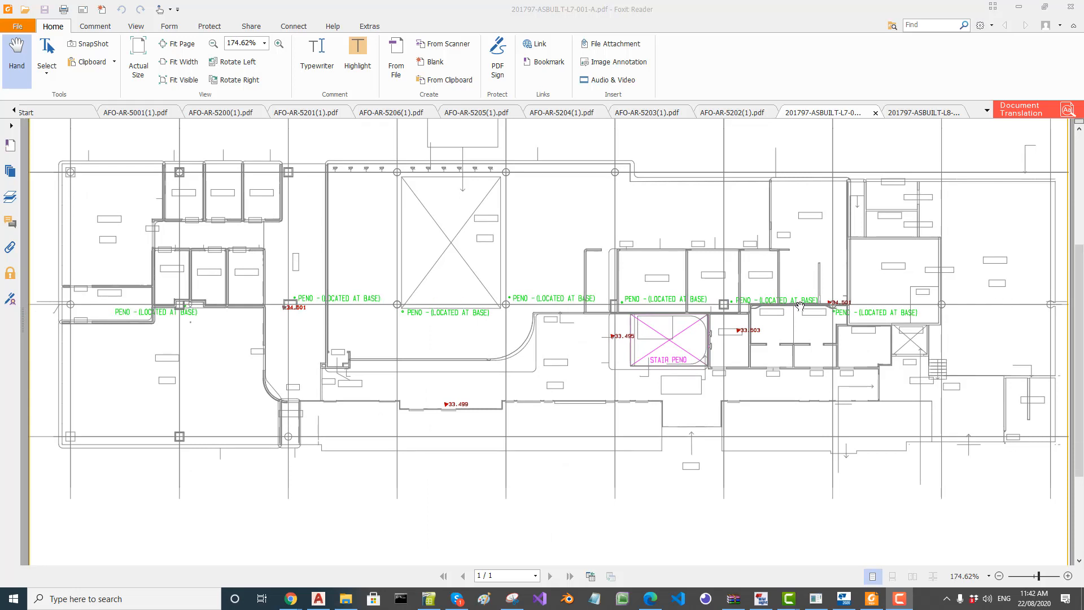
{"action": "scroll", "coordinate": [786, 306], "scroll_direction": "up", "scroll_amount": 2, "text": "ctrl"}
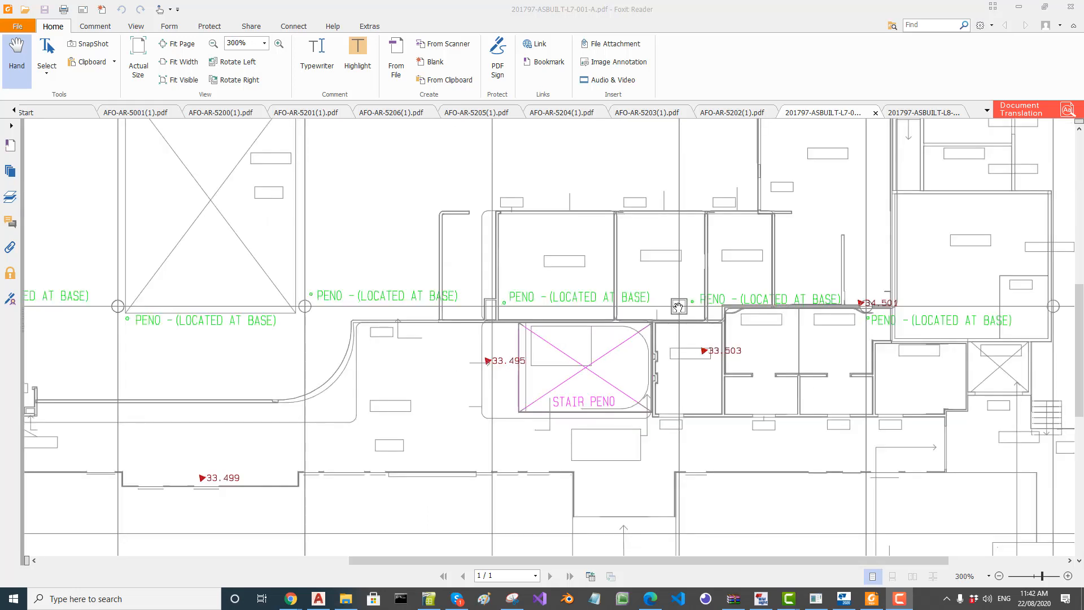
{"action": "scroll", "coordinate": [672, 308], "scroll_direction": "up", "scroll_amount": 2, "text": "ctrl"}
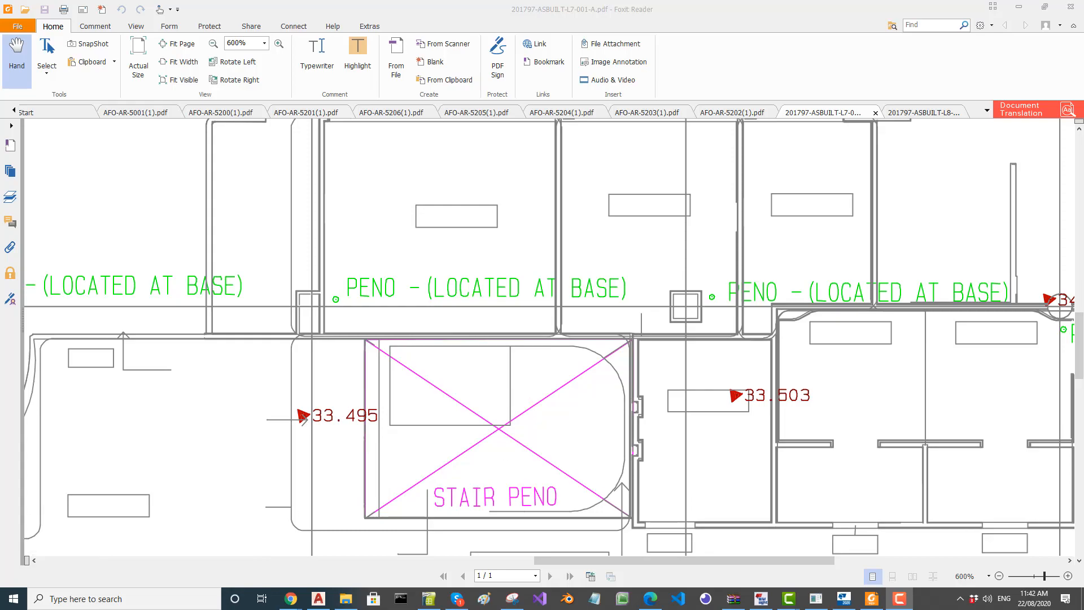
- Switch to AutoCAD and inspect the 33.503 level text and the area around the stair penetration in the Level 7 as-built drawing
{"action": "key", "text": "alt+Tab"}
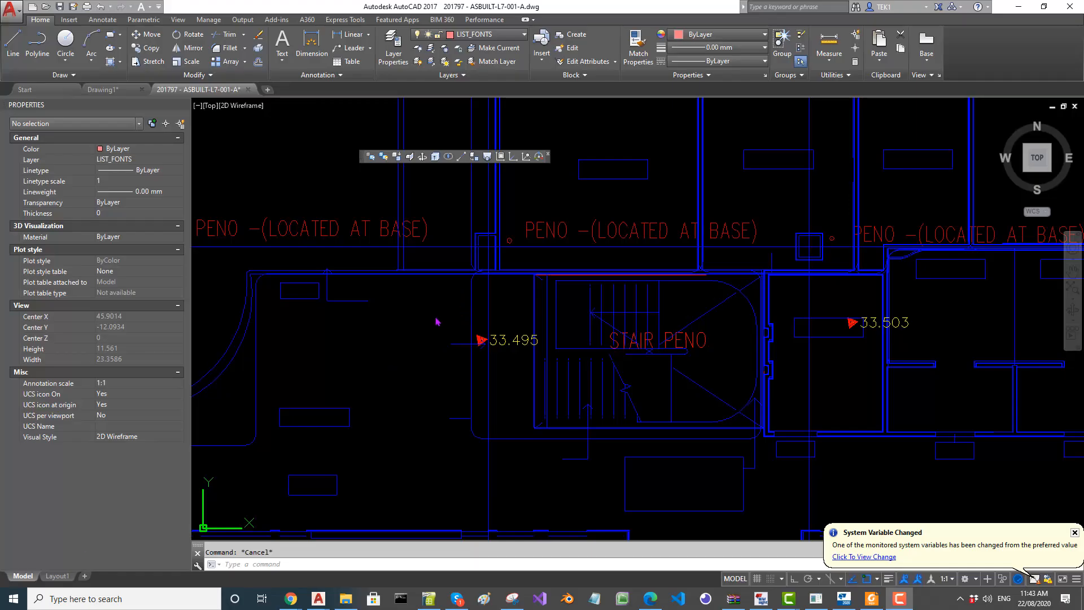
{"action": "scroll", "coordinate": [862, 328], "scroll_direction": "up", "scroll_amount": 2}
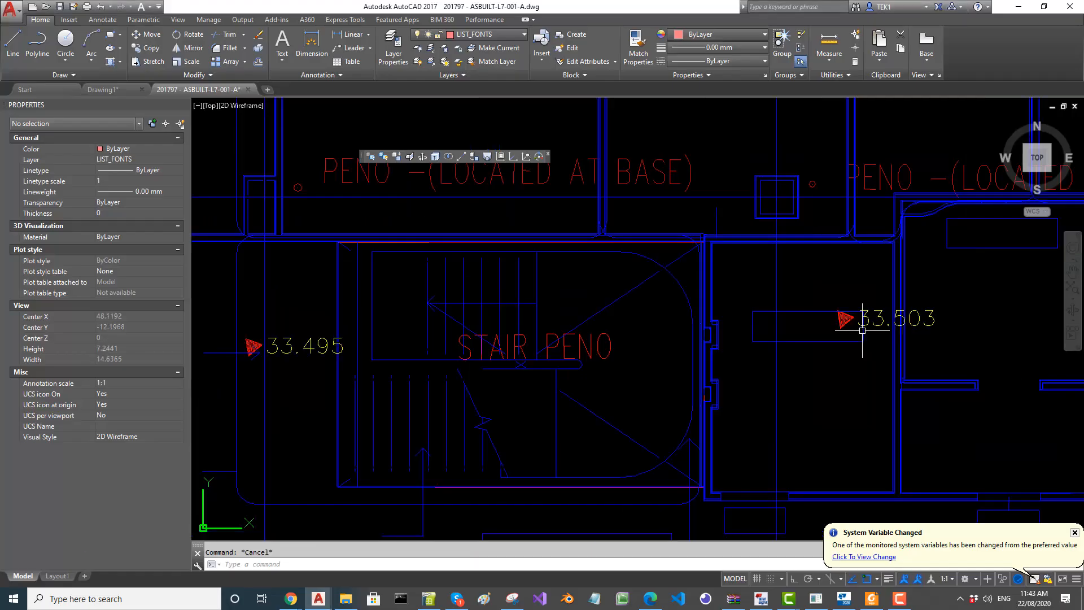
{"action": "left_click", "coordinate": [877, 321]}
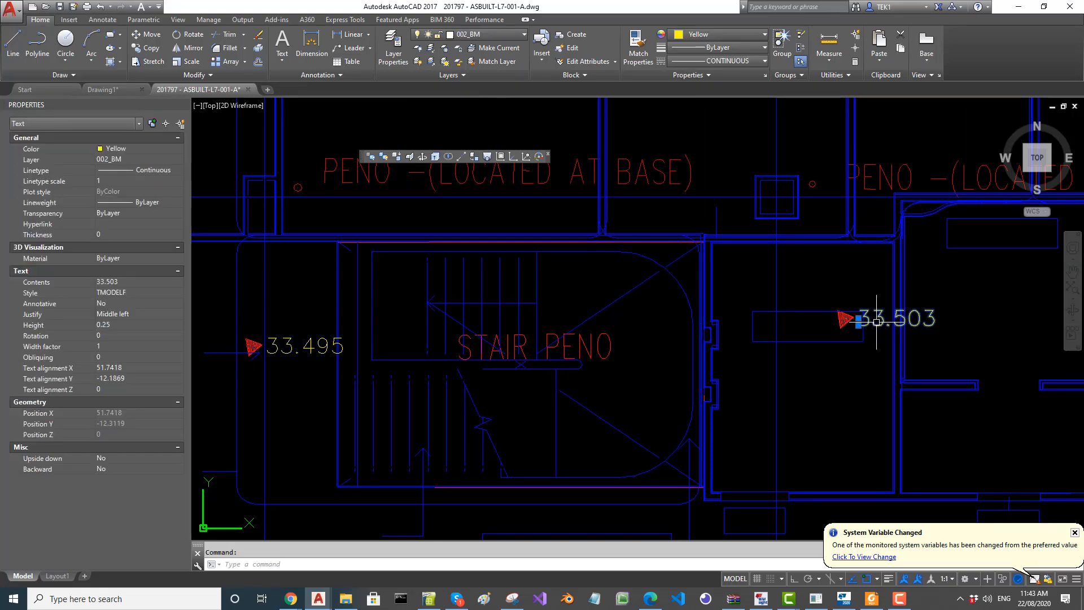
{"action": "key", "text": "Escape"}
{"action": "scroll", "coordinate": [545, 367], "scroll_direction": "down", "scroll_amount": 2}
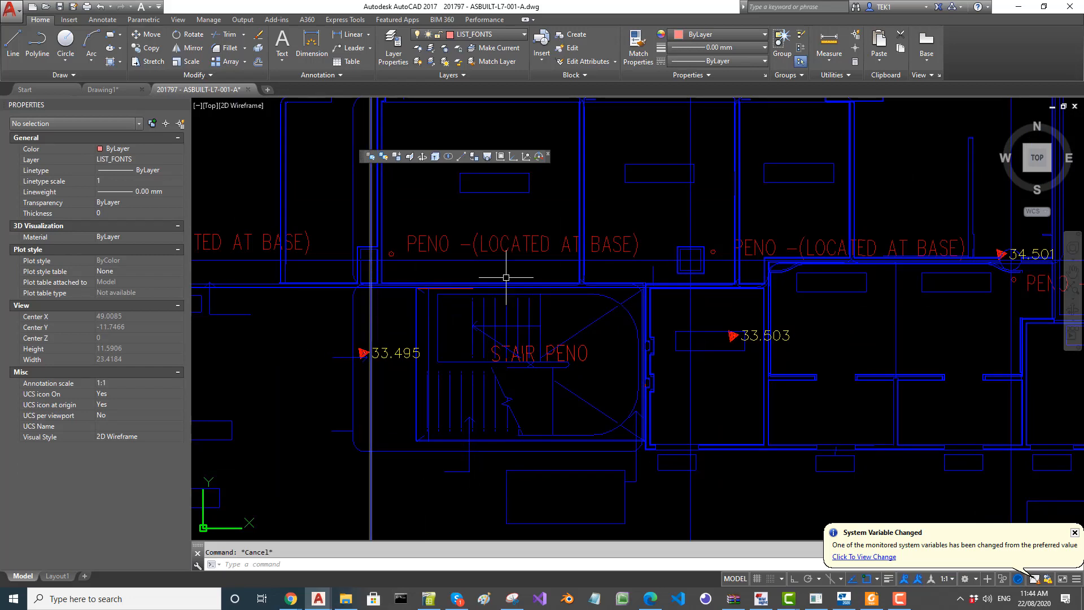
{"action": "mouse_move", "coordinate": [654, 387]}
{"action": "middle_mouse_down"}
{"action": "mouse_move", "coordinate": [666, 358]}
{"action": "mouse_move", "coordinate": [707, 344]}
{"action": "mouse_move", "coordinate": [708, 360]}
{"action": "middle_mouse_up"}
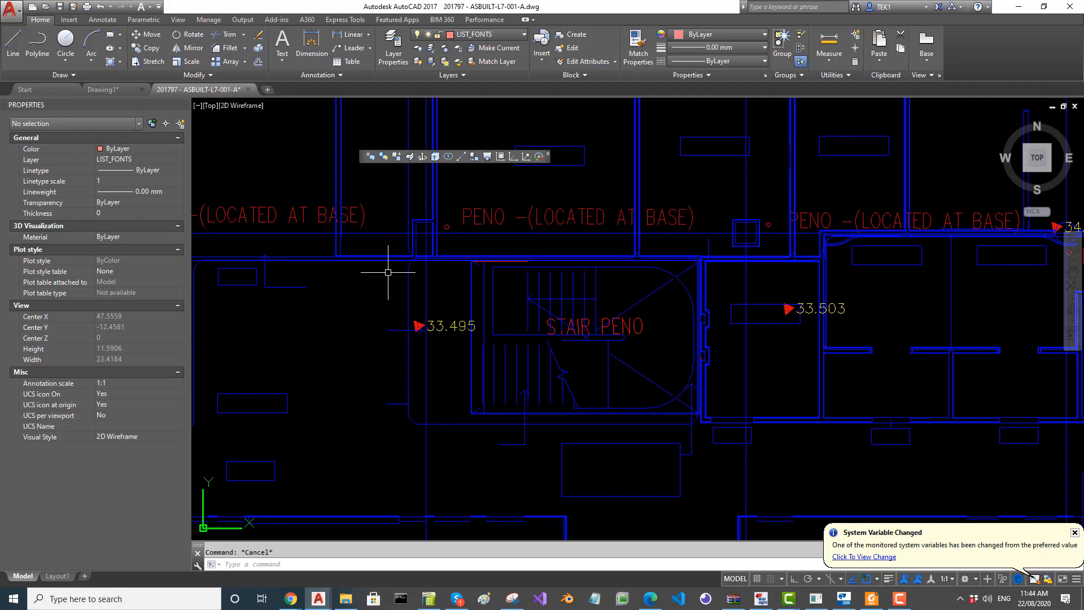
{"action": "mouse_move", "coordinate": [387, 271]}
{"action": "middle_mouse_down"}
{"action": "mouse_move", "coordinate": [559, 298]}
{"action": "mouse_move", "coordinate": [518, 242]}
{"action": "mouse_move", "coordinate": [496, 242]}
{"action": "middle_mouse_up"}
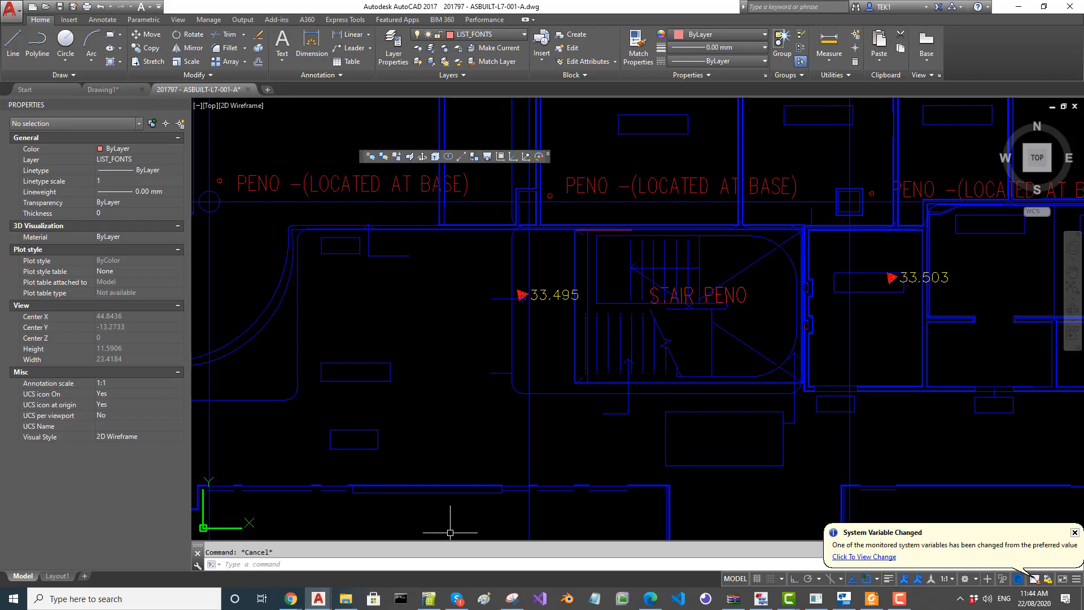
- Turn off the layers of the stair and wall linework around STAIR PENO with LAYOFF, and select the penetration outline's upper-edge polyline
{"action": "type", "text": "layoff"}
{"action": "key", "text": "Return"}
{"action": "scroll", "coordinate": [701, 225], "scroll_direction": "up", "scroll_amount": 2}
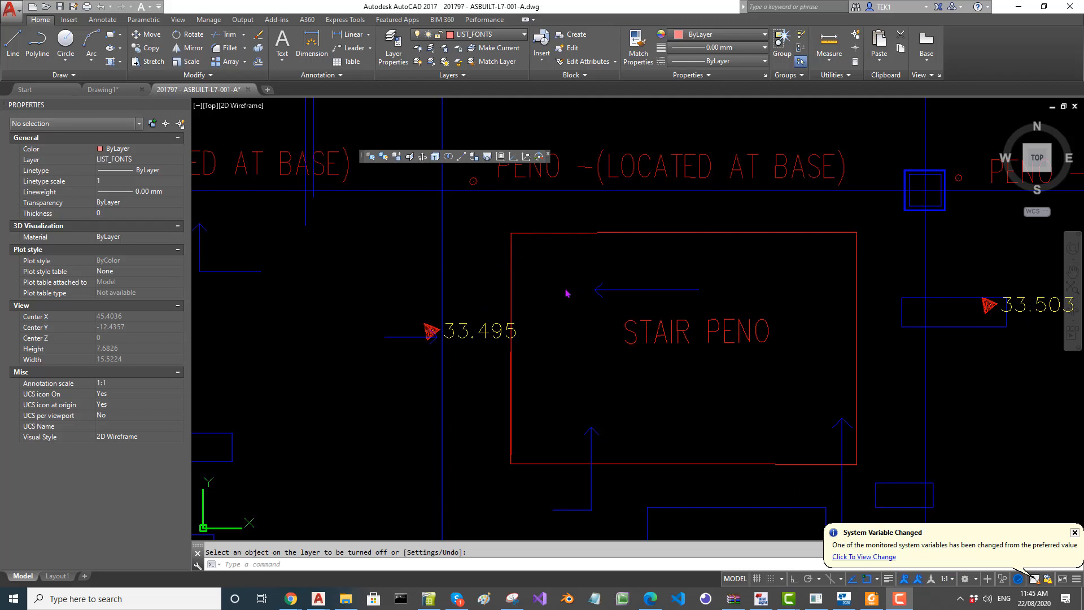
{"action": "key", "text": "Escape"}
{"action": "left_click", "coordinate": [552, 233]}
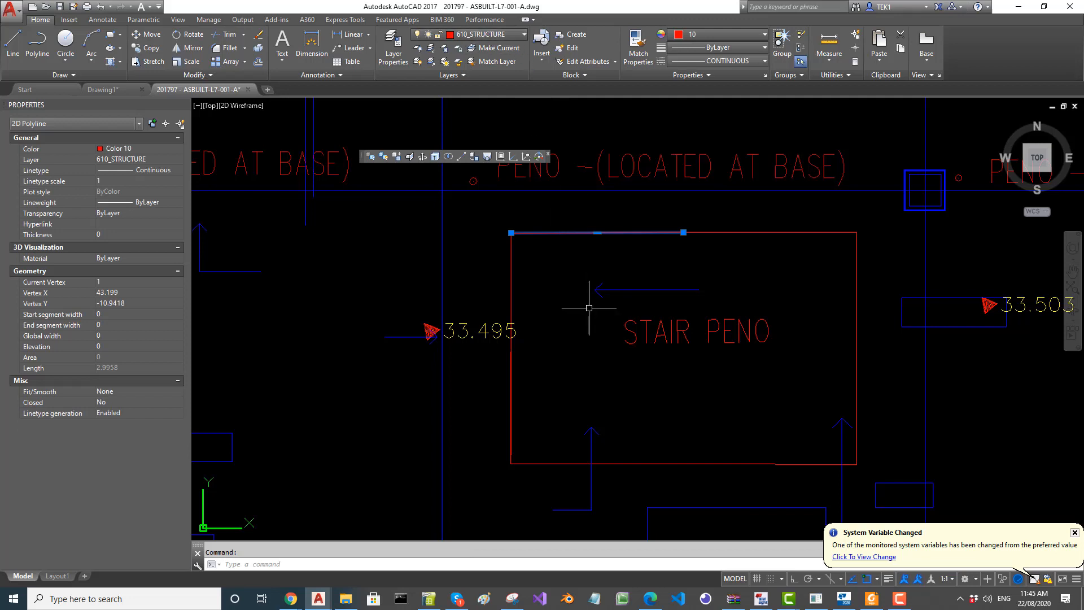
- Clear the selection and examine the stair penetration's position dimensions, the surrounding gridlines and the surveyed levels in the Level 7 as-built drawing
{"action": "key", "text": "Escape"}
{"action": "scroll", "coordinate": [506, 368], "scroll_direction": "up", "scroll_amount": 4}
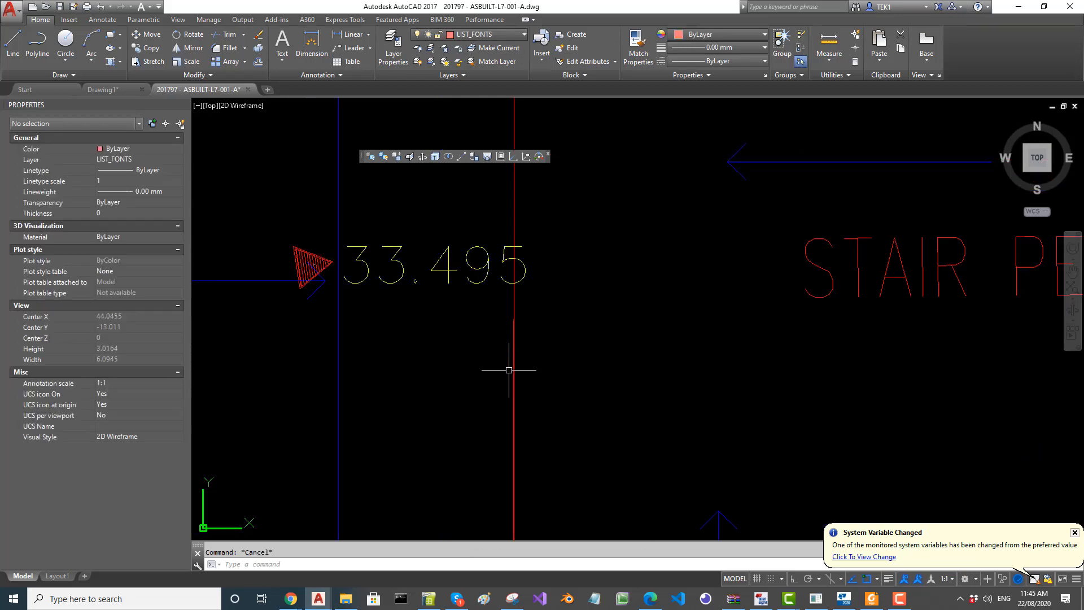
{"action": "scroll", "coordinate": [510, 339], "scroll_direction": "up", "scroll_amount": 2}
{"action": "scroll", "coordinate": [510, 319], "scroll_direction": "down", "scroll_amount": 5}
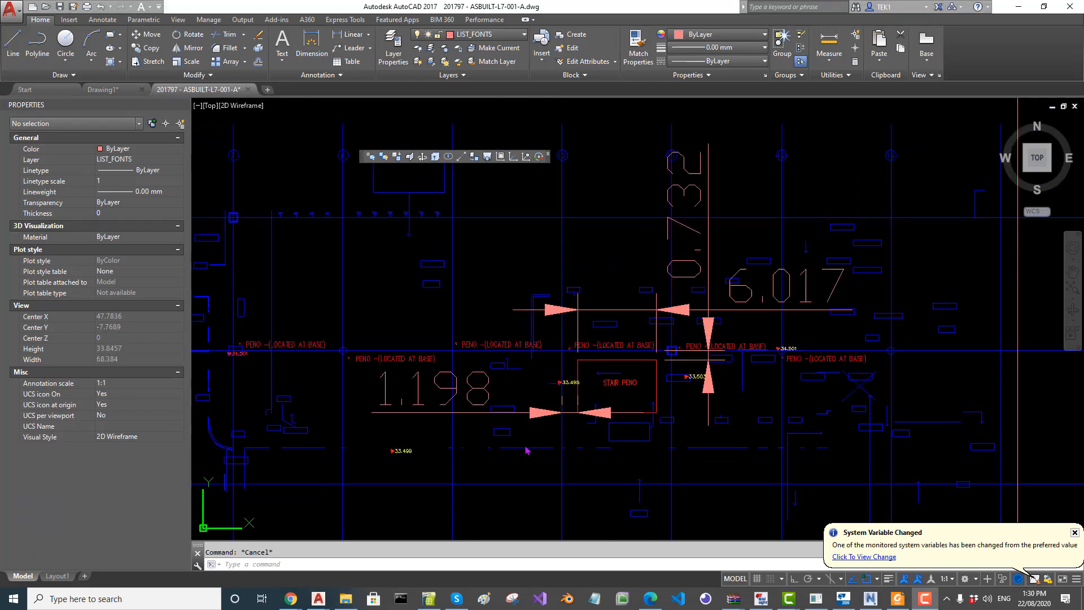
{"action": "scroll", "coordinate": [543, 432], "scroll_direction": "up", "scroll_amount": 2}
{"action": "scroll", "coordinate": [511, 418], "scroll_direction": "down", "scroll_amount": 2}
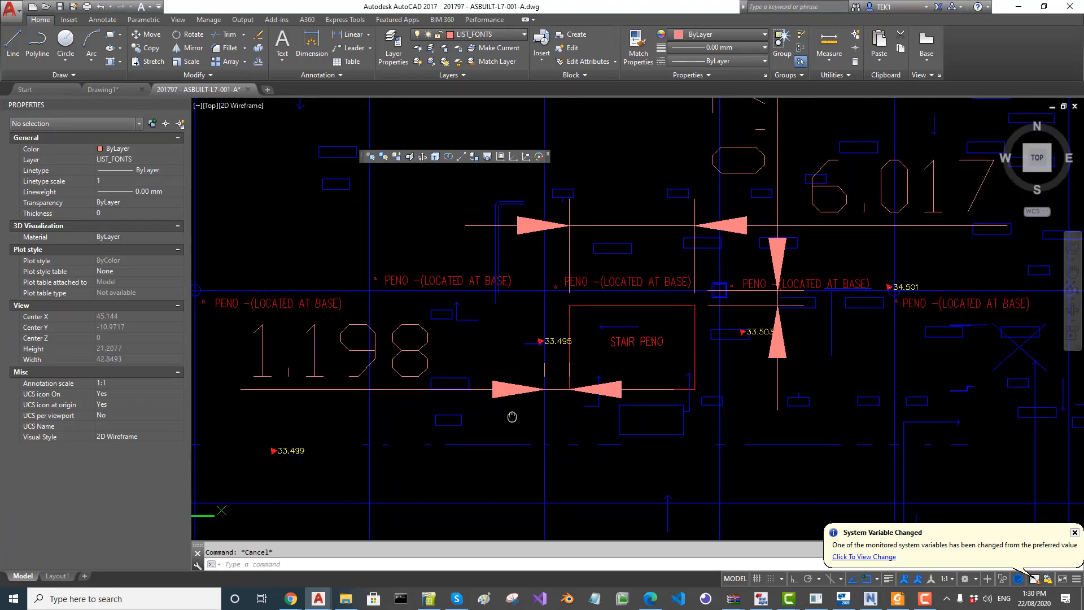
{"action": "scroll", "coordinate": [632, 421], "scroll_direction": "down", "scroll_amount": 1}
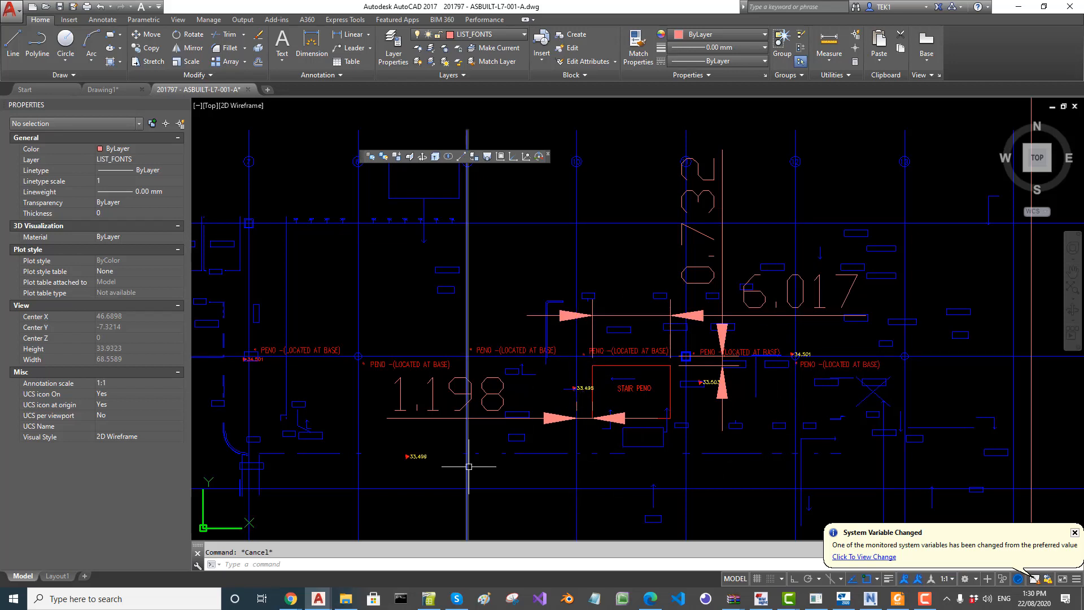
- Switch to Foxit Reader and examine the L7 and Level 6A floor levels on the Level 6-9 Stair Section 01 in AFO-AR-5200
{"action": "left_click", "coordinate": [898, 598]}
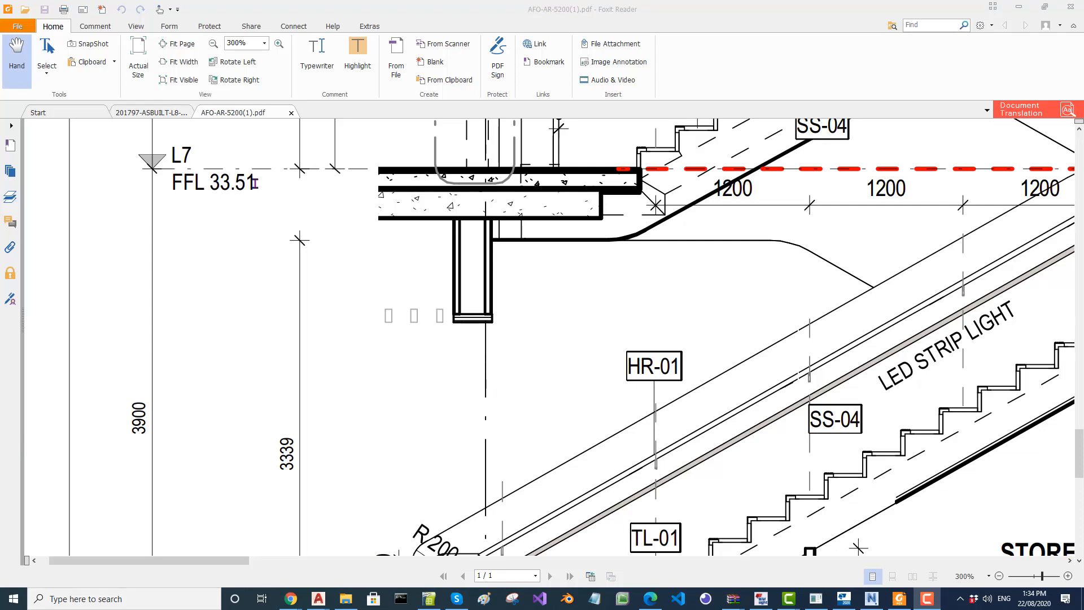
{"action": "scroll", "coordinate": [254, 184], "scroll_direction": "down", "scroll_amount": 2, "text": "ctrl"}
{"action": "scroll", "coordinate": [113, 412], "scroll_direction": "up", "scroll_amount": 1, "text": "ctrl"}
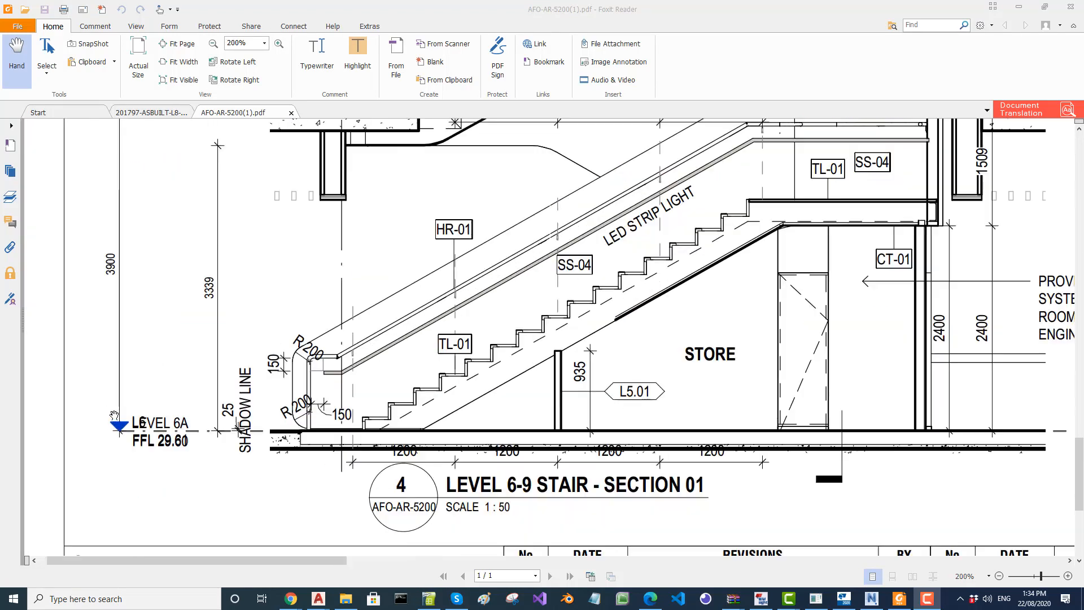
{"action": "left_click_drag", "start_coordinate": [176, 236], "coordinate": [178, 242]}
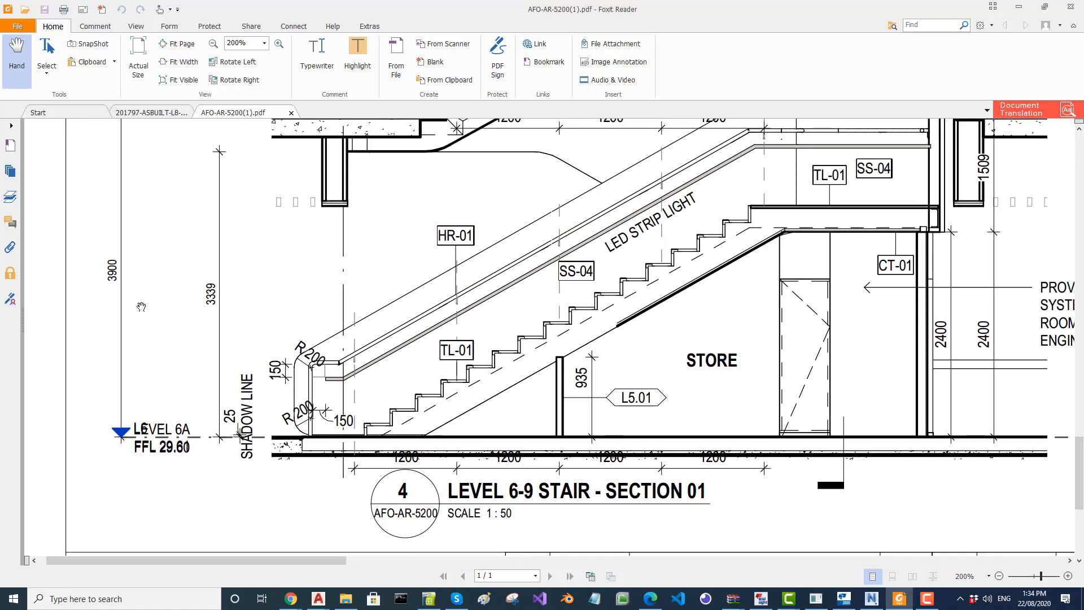
- Switch to OpenOffice Calc and check the L6A level calculation in cell B20 against its label
{"action": "key", "text": "alt+Tab"}
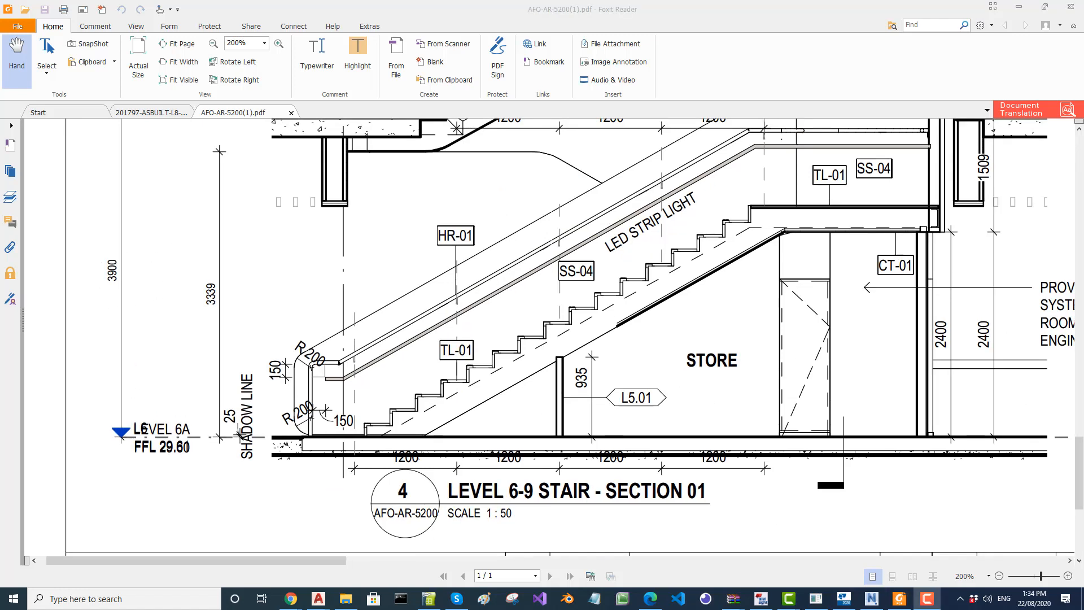
{"action": "left_click", "coordinate": [370, 360]}
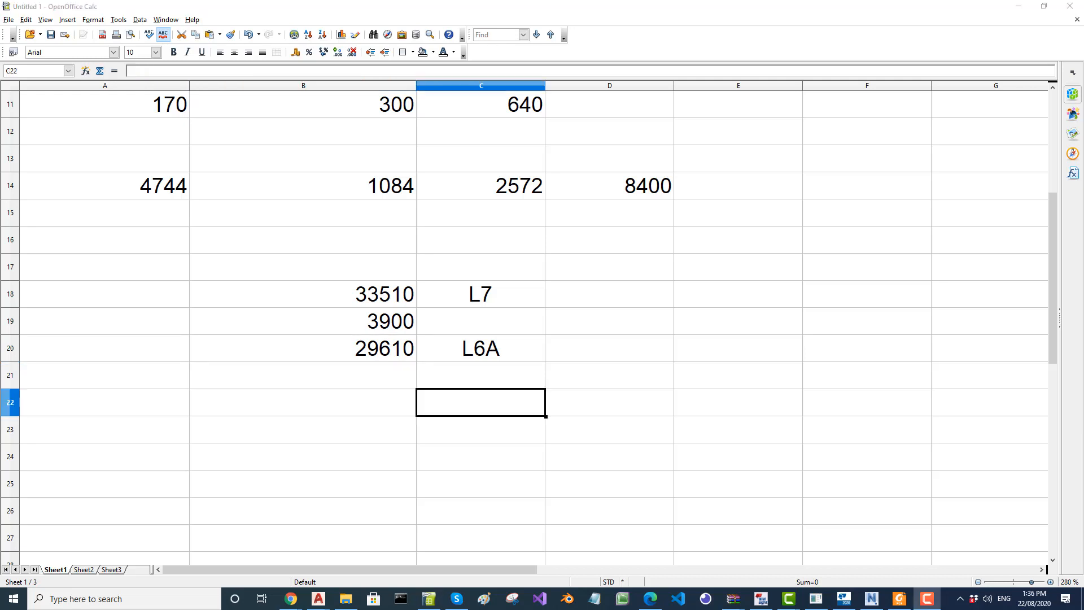
{"action": "left_click", "coordinate": [372, 356]}
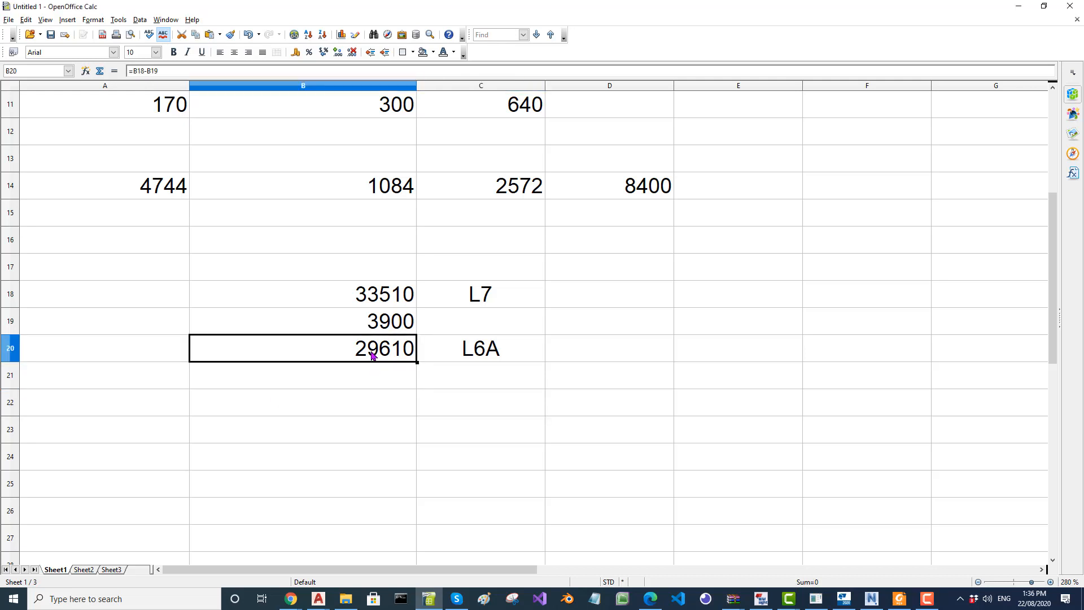
{"action": "left_click", "coordinate": [496, 351]}
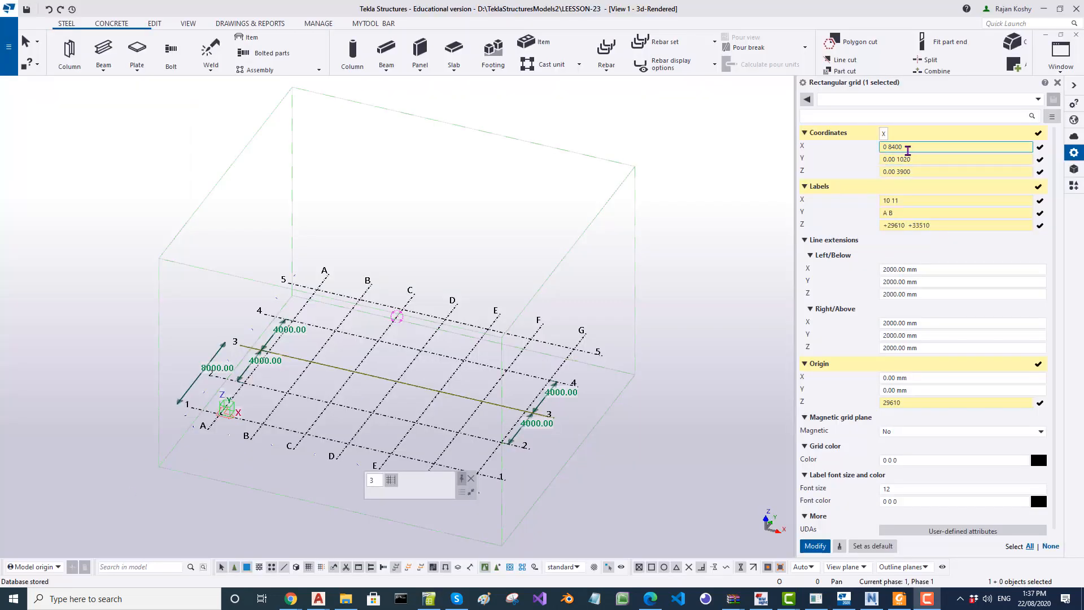
- In Tekla Structures, modify the rectangular grid to X 0 8400, Y 0 1020, Z 0 3900, with its origin Z at 29610
{"action": "left_click", "coordinate": [905, 158]}
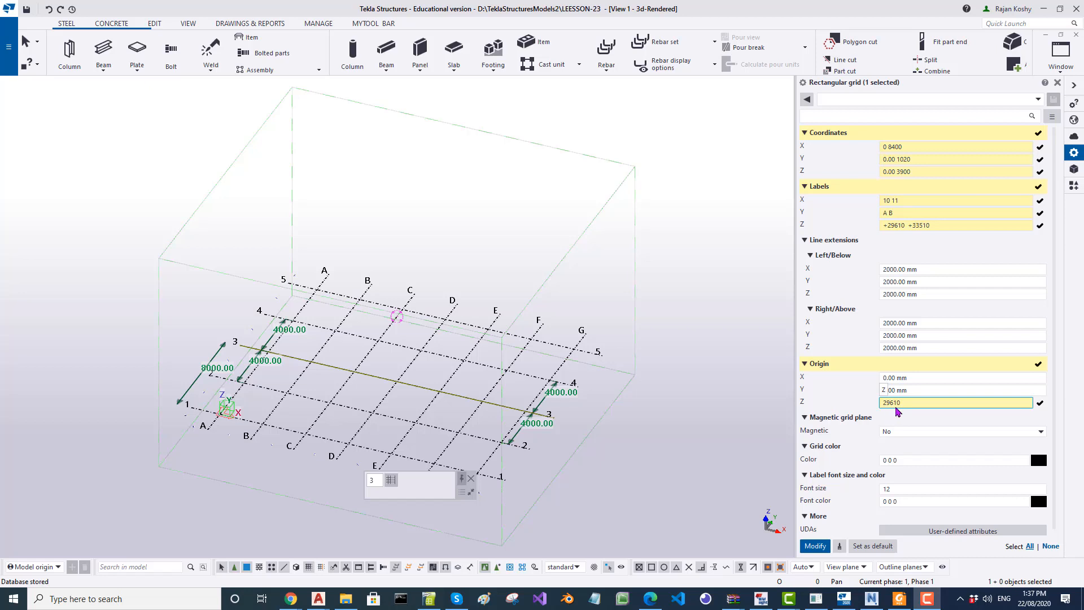
{"action": "left_click", "coordinate": [394, 419]}
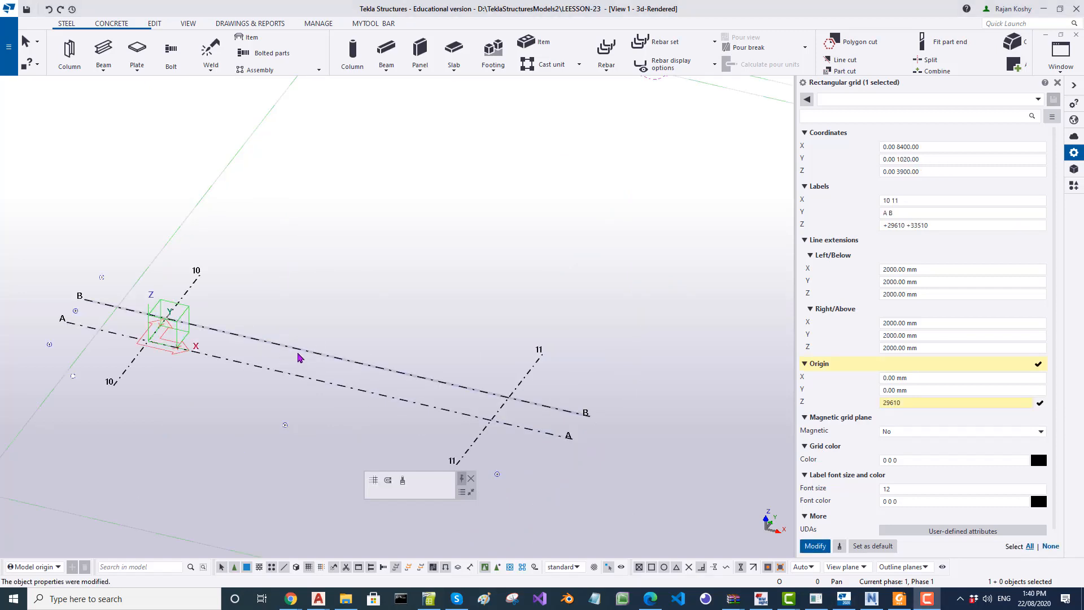
{"action": "left_click", "coordinate": [938, 403]}
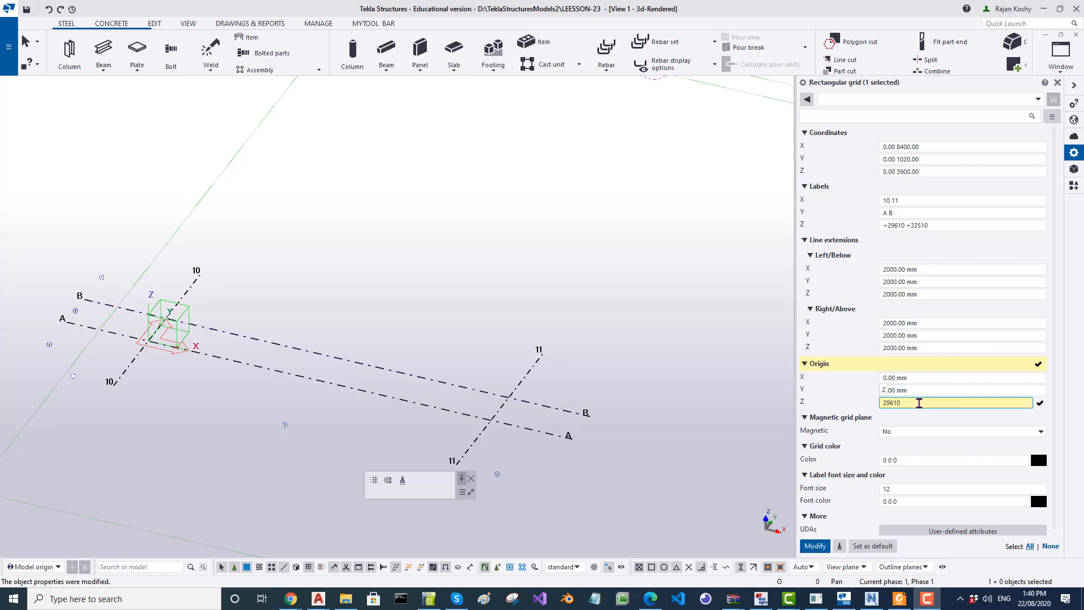
{"action": "left_click_drag", "start_coordinate": [919, 402], "coordinate": [865, 408]}
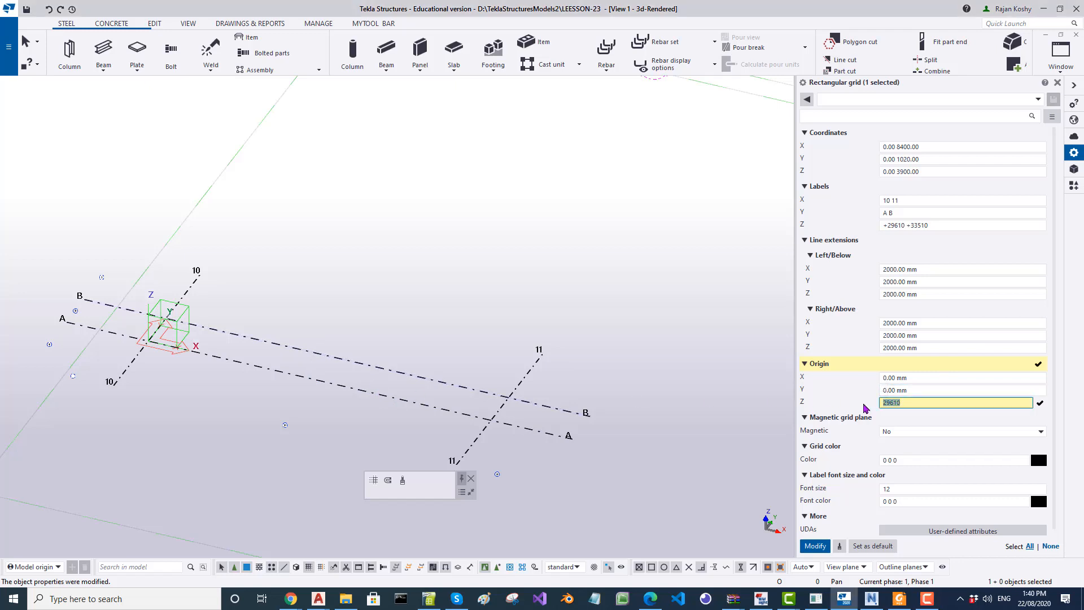
{"action": "key", "text": "Return"}
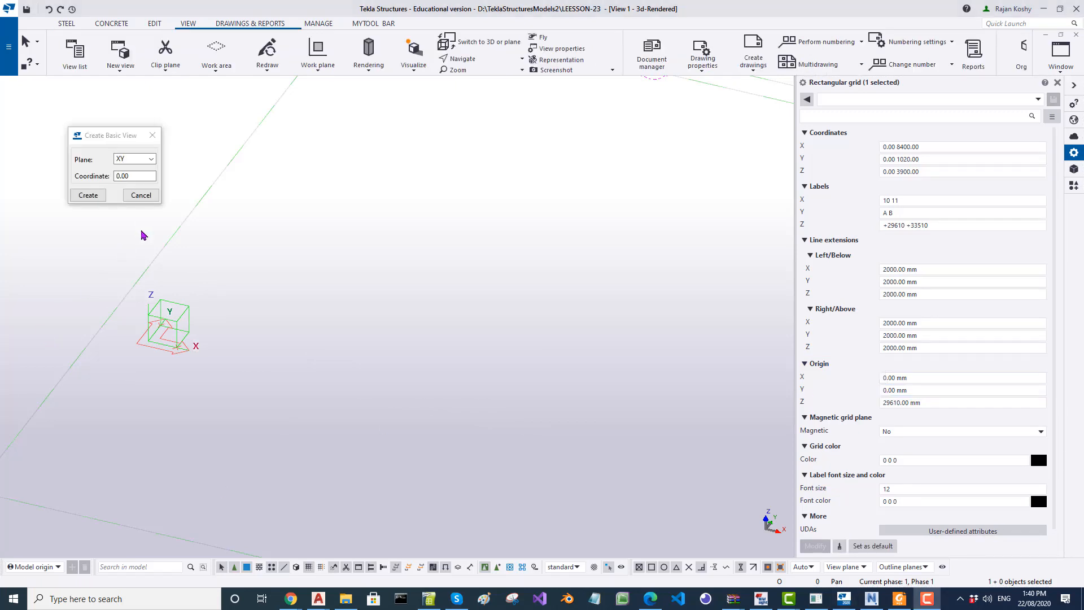
- Create a basic view on the XY plane at coordinate 29610
{"action": "double_click", "coordinate": [138, 176]}
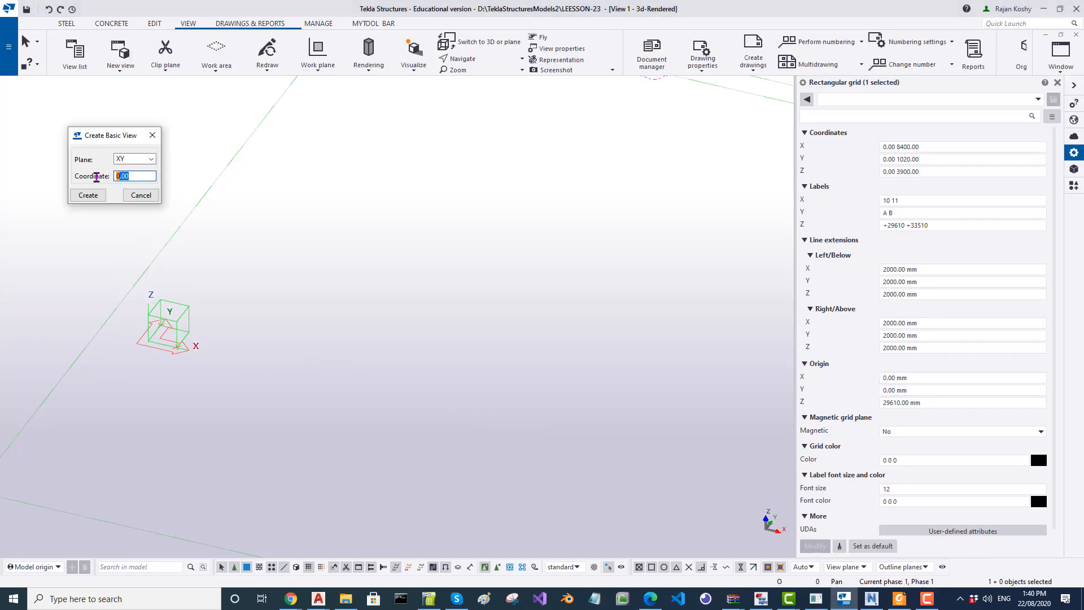
{"action": "type", "text": "29610"}
{"action": "key", "text": "Return"}
{"action": "left_click", "coordinate": [97, 198]}
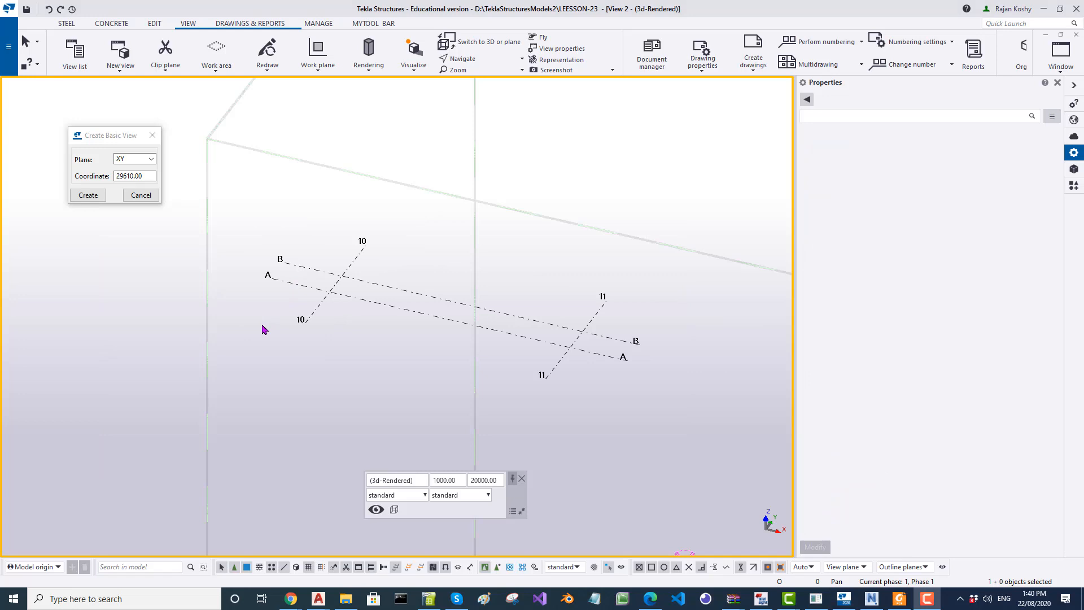
- Rename the new view as PLAN in its view properties and apply the change
{"action": "double_click", "coordinate": [263, 330]}
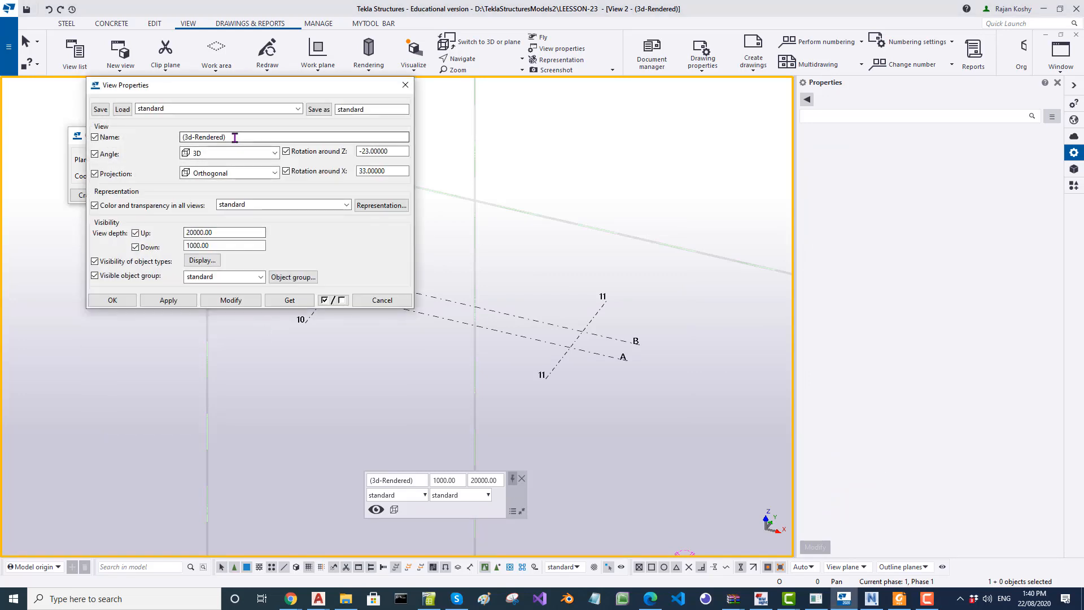
{"action": "left_click_drag", "start_coordinate": [235, 137], "coordinate": [89, 138]}
{"action": "type", "text": "PLAN"}
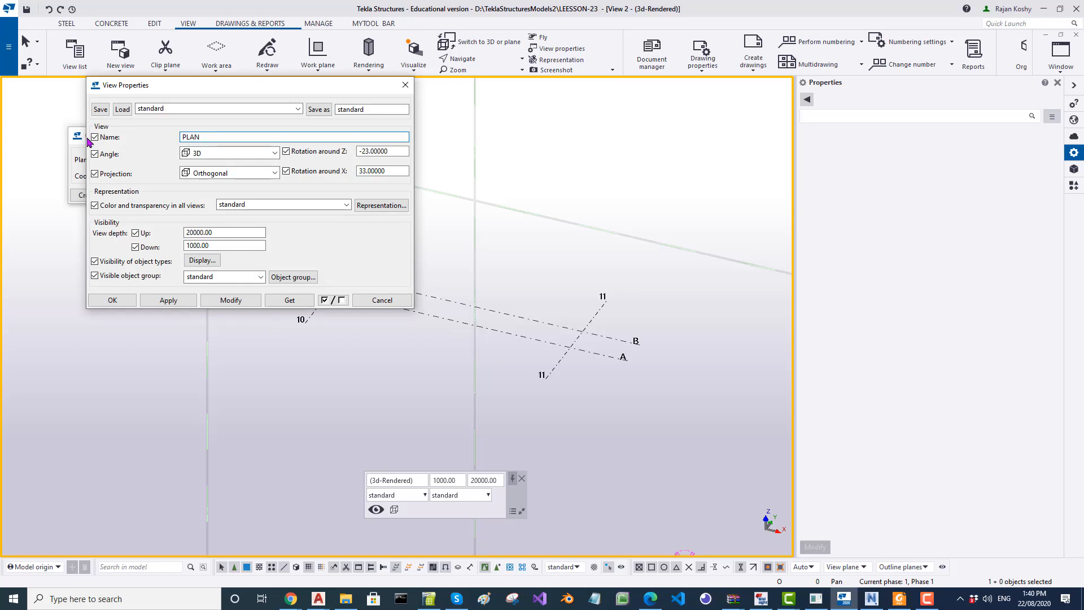
{"action": "left_click", "coordinate": [227, 300]}
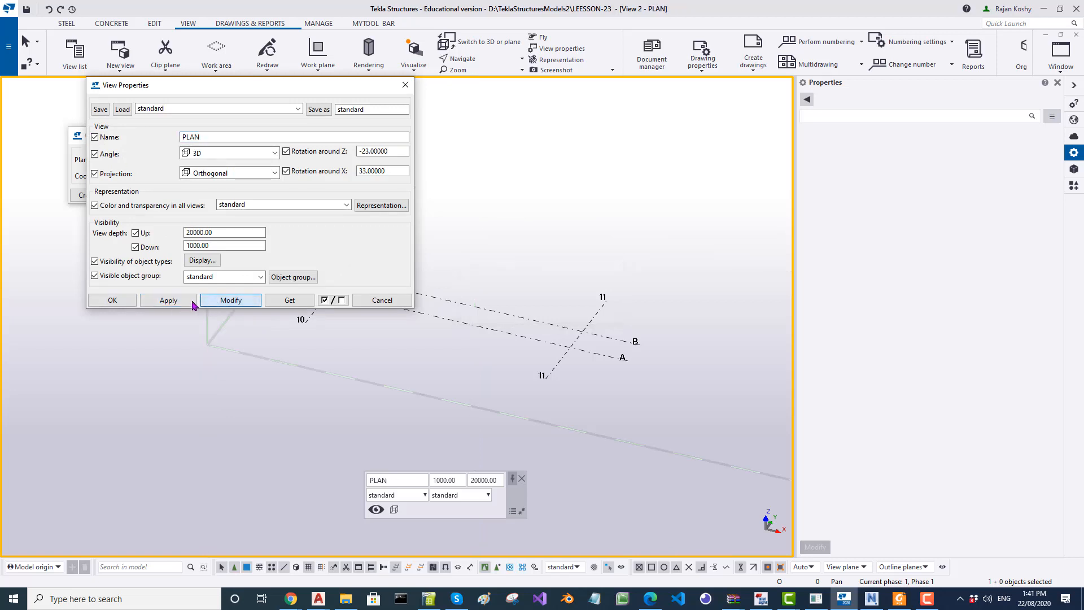
{"action": "left_click", "coordinate": [168, 304]}
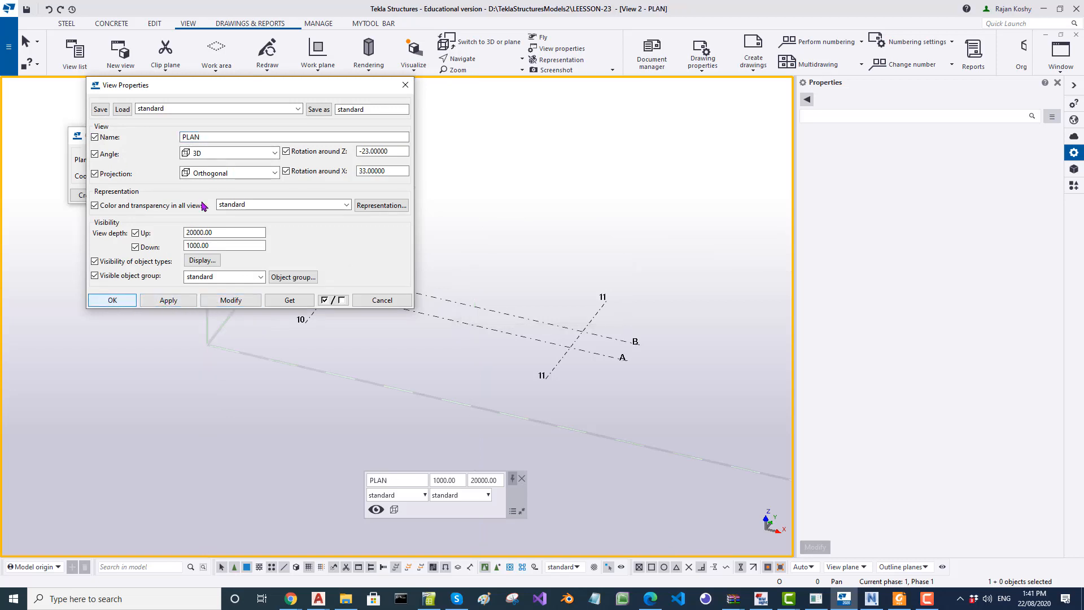
{"action": "left_click", "coordinate": [318, 110]}
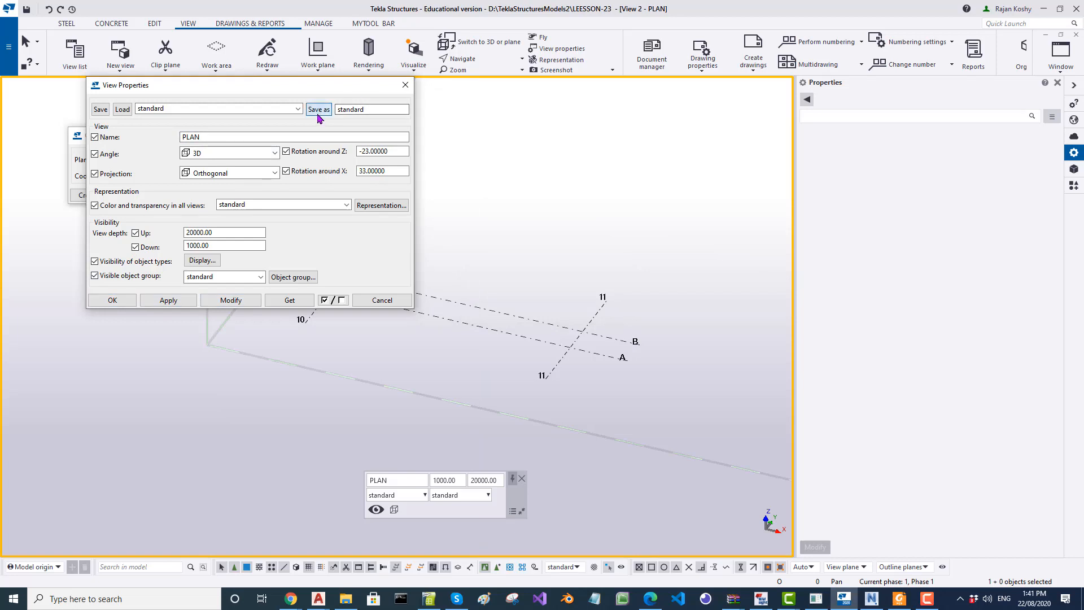
{"action": "left_click", "coordinate": [111, 301]}
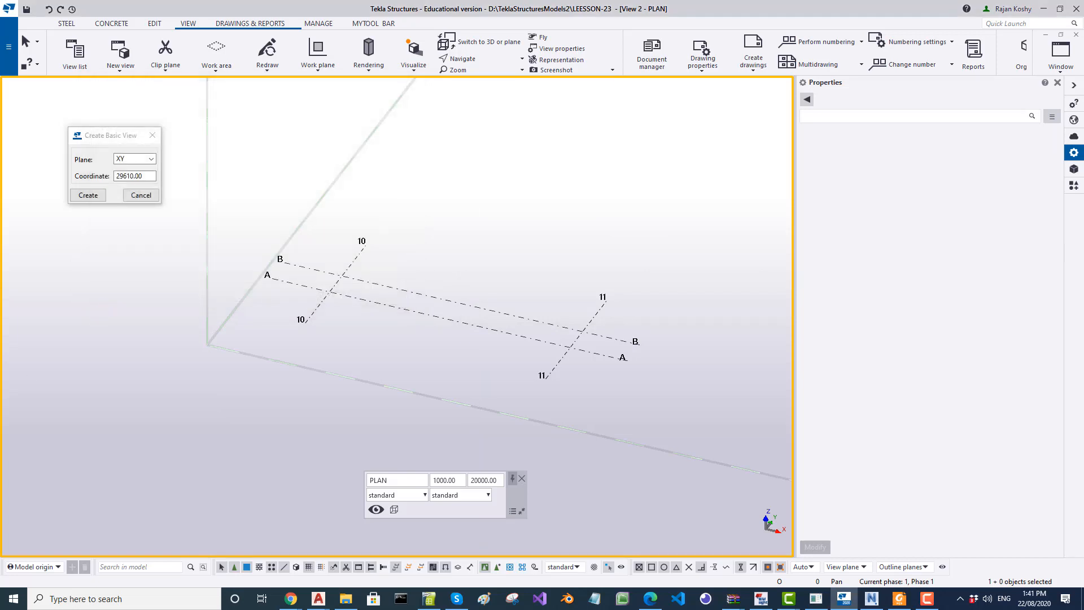
- Delete the 3d-Rendered view from the model's list of views
{"action": "key", "text": "ctrl+i"}
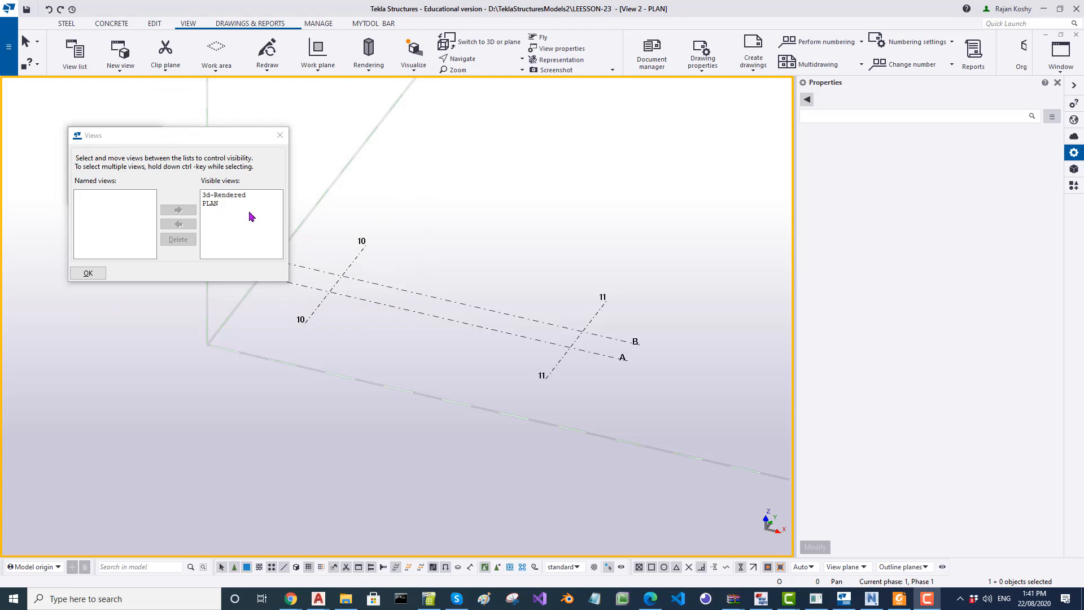
{"action": "left_click", "coordinate": [206, 204]}
{"action": "left_click", "coordinate": [215, 197]}
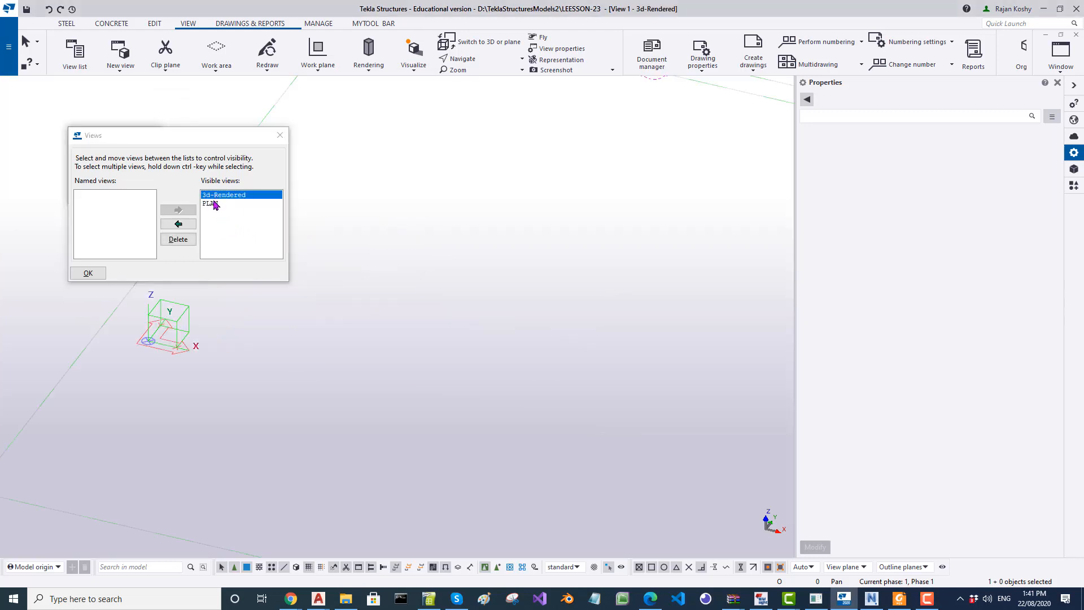
{"action": "left_click", "coordinate": [186, 240]}
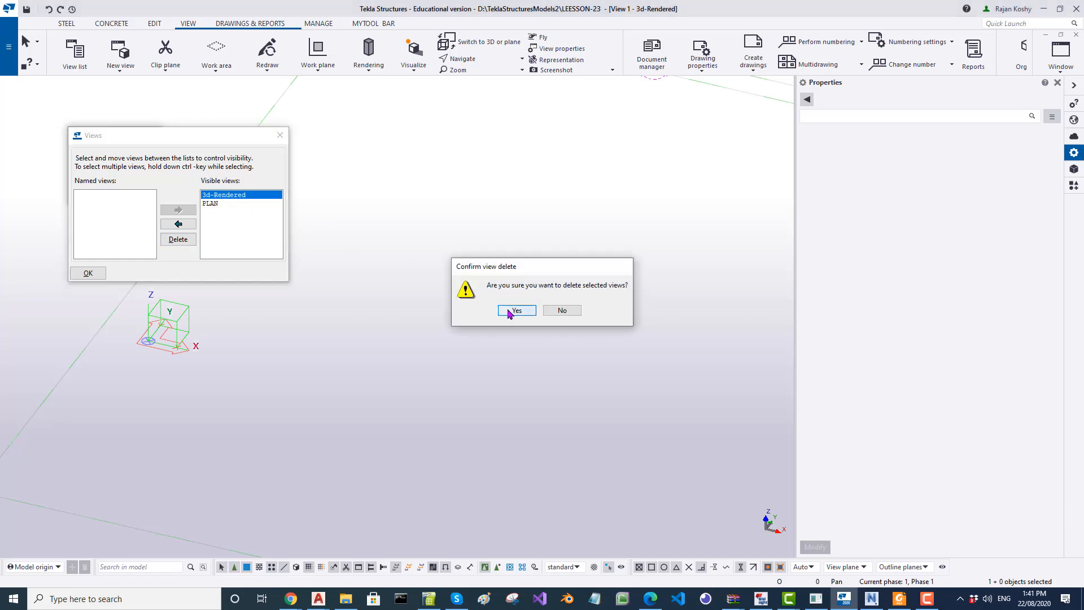
{"action": "left_click", "coordinate": [510, 312]}
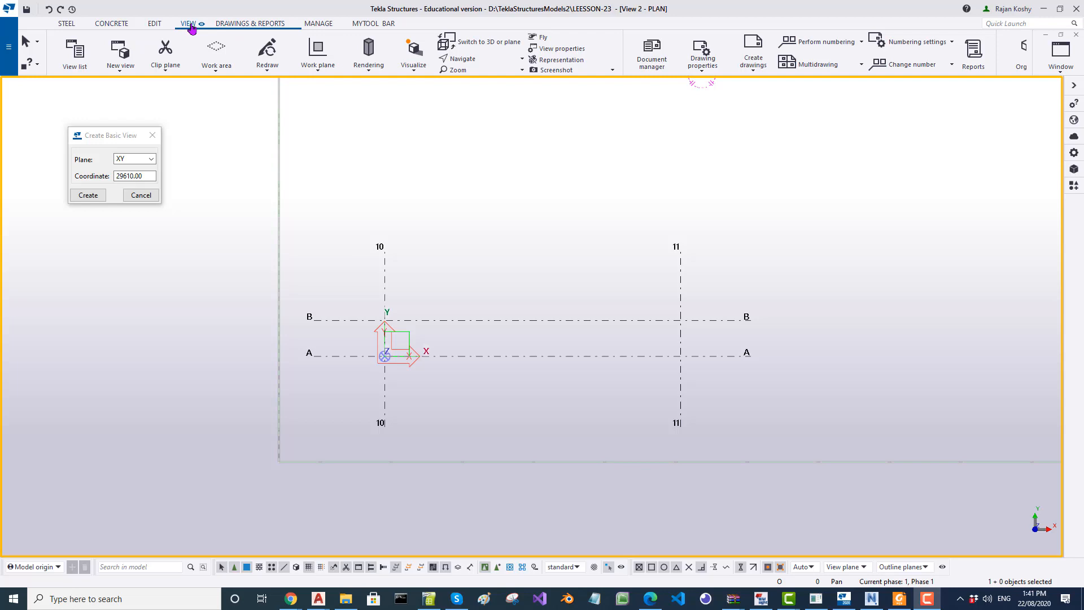
- Measure the distances between gridlines 10 and 11 and between gridlines A and B in the PLAN view
{"action": "left_click", "coordinate": [155, 25]}
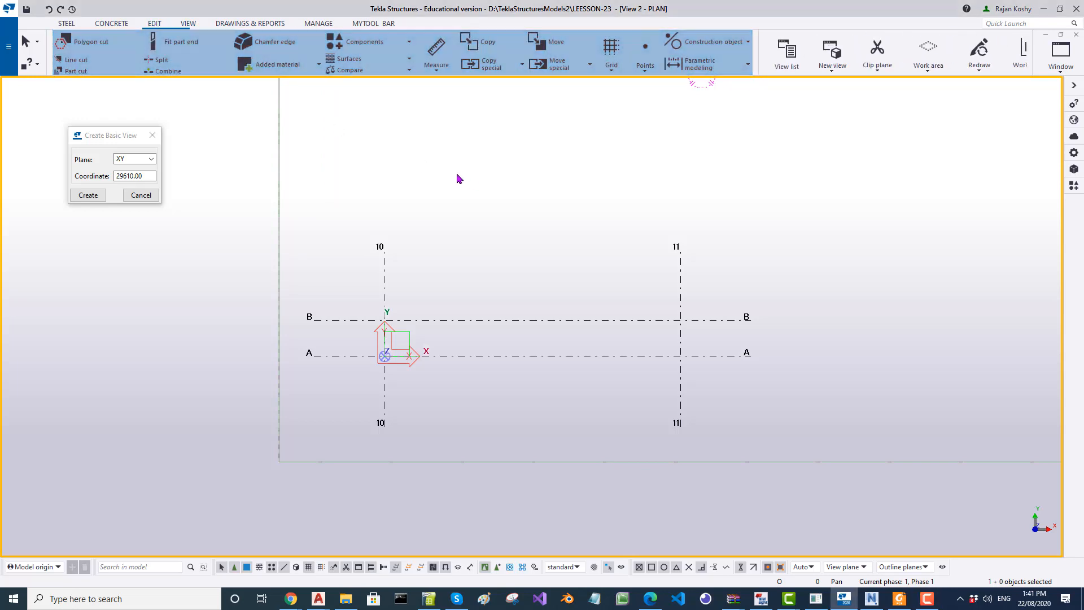
{"action": "left_click", "coordinate": [436, 65]}
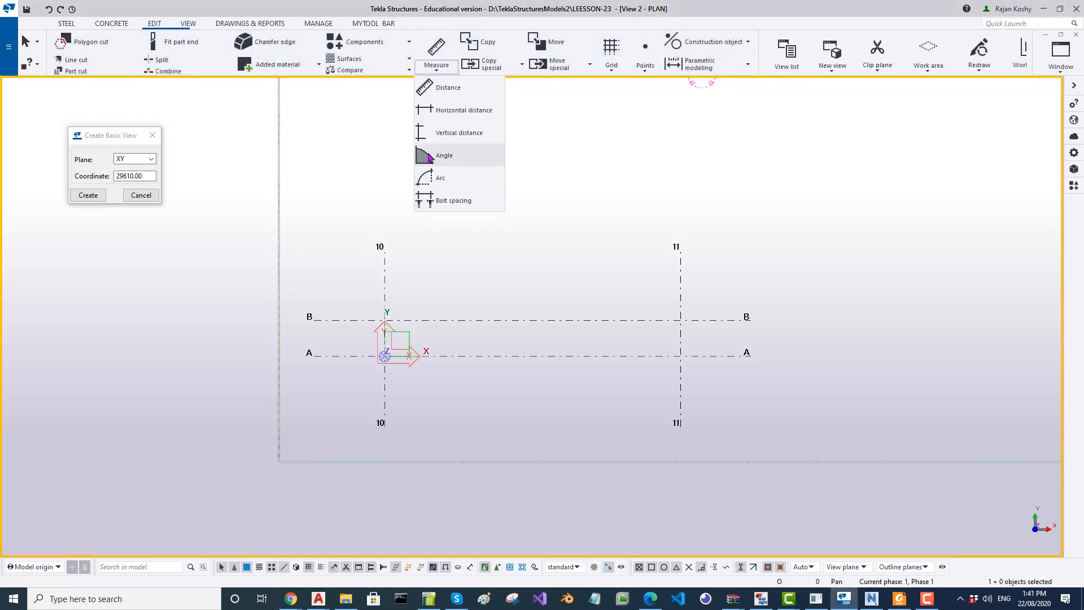
{"action": "left_click", "coordinate": [459, 92]}
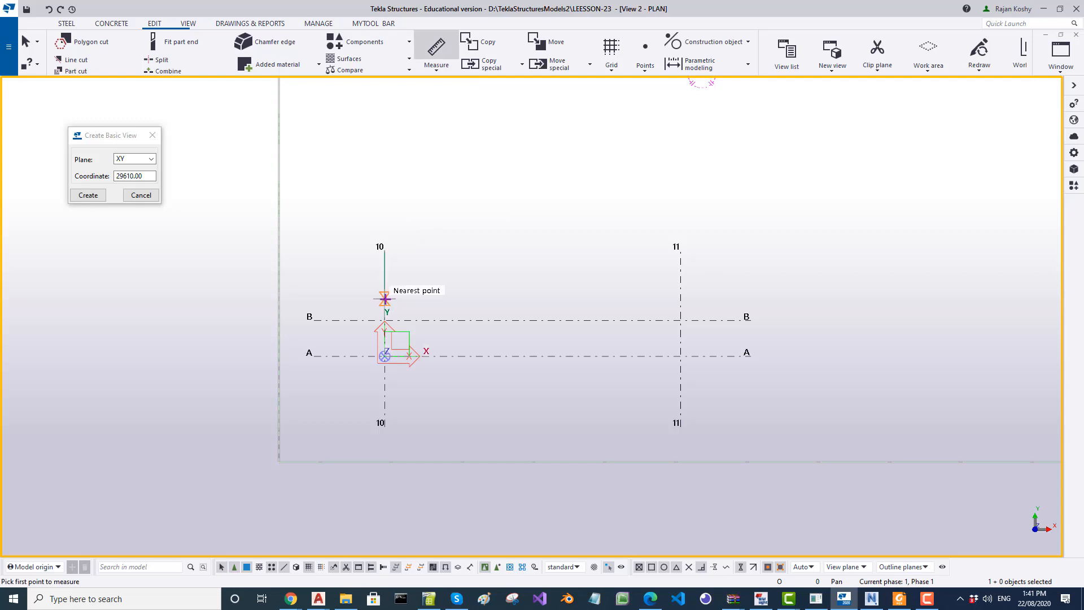
{"action": "left_click", "coordinate": [385, 298]}
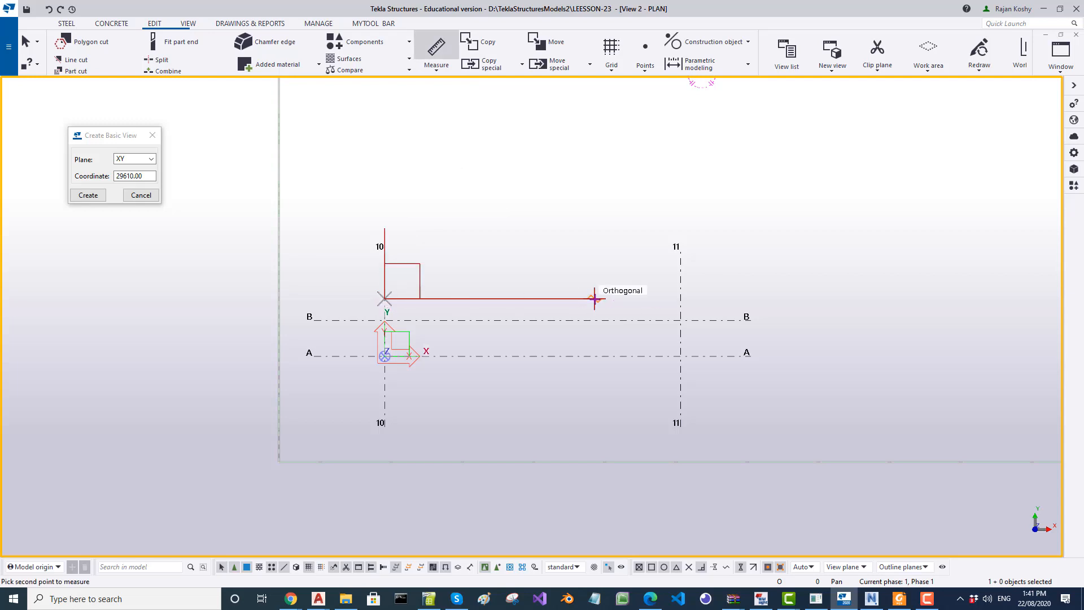
{"action": "left_click", "coordinate": [679, 300]}
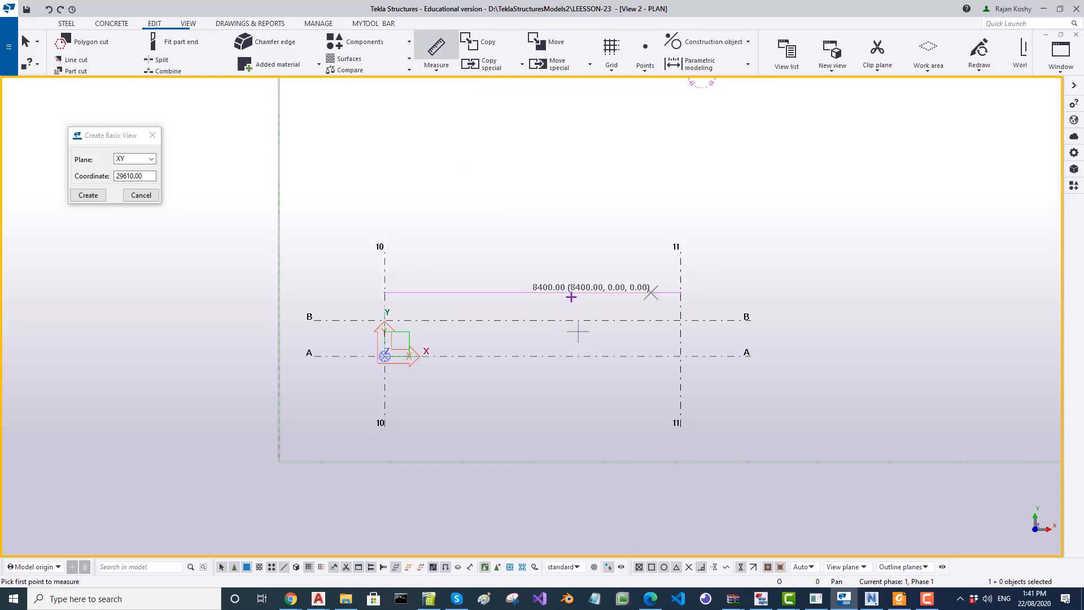
{"action": "left_click", "coordinate": [699, 356]}
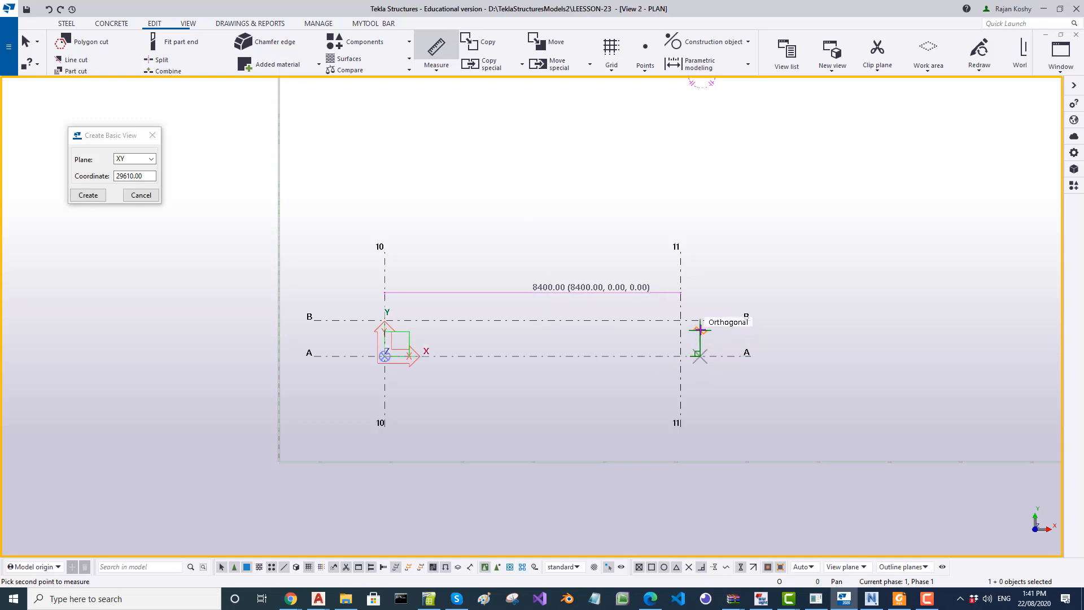
{"action": "left_click", "coordinate": [703, 320]}
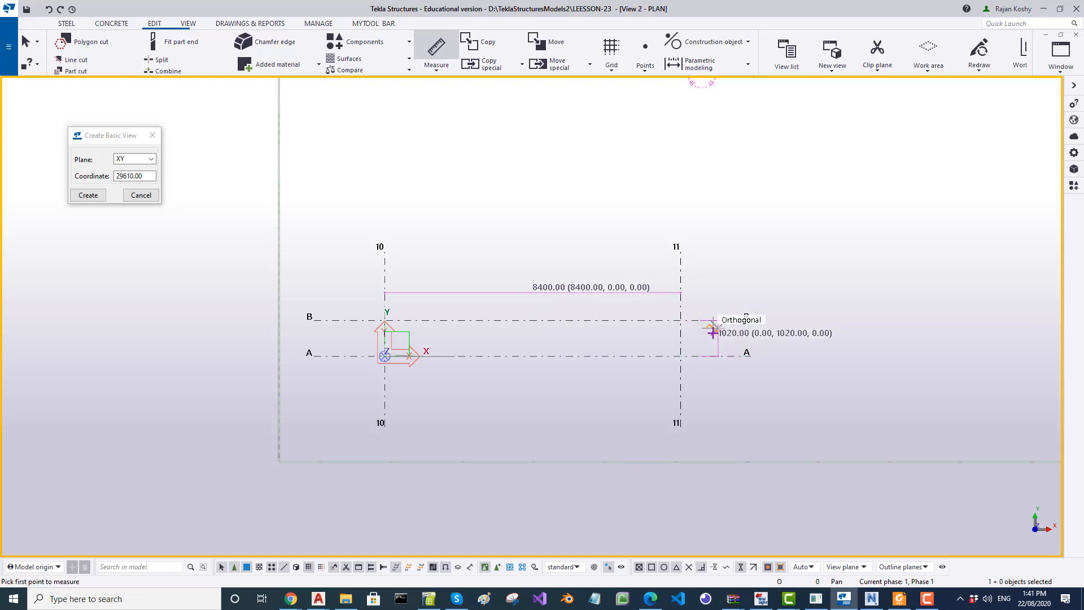
- Create an elevation view along gridline A by picking two points on the gridline in the PLAN view
{"action": "scroll", "coordinate": [710, 333], "scroll_direction": "up", "scroll_amount": 5}
{"action": "scroll", "coordinate": [710, 333], "scroll_direction": "down", "scroll_amount": 5}
{"action": "key", "text": "Escape"}
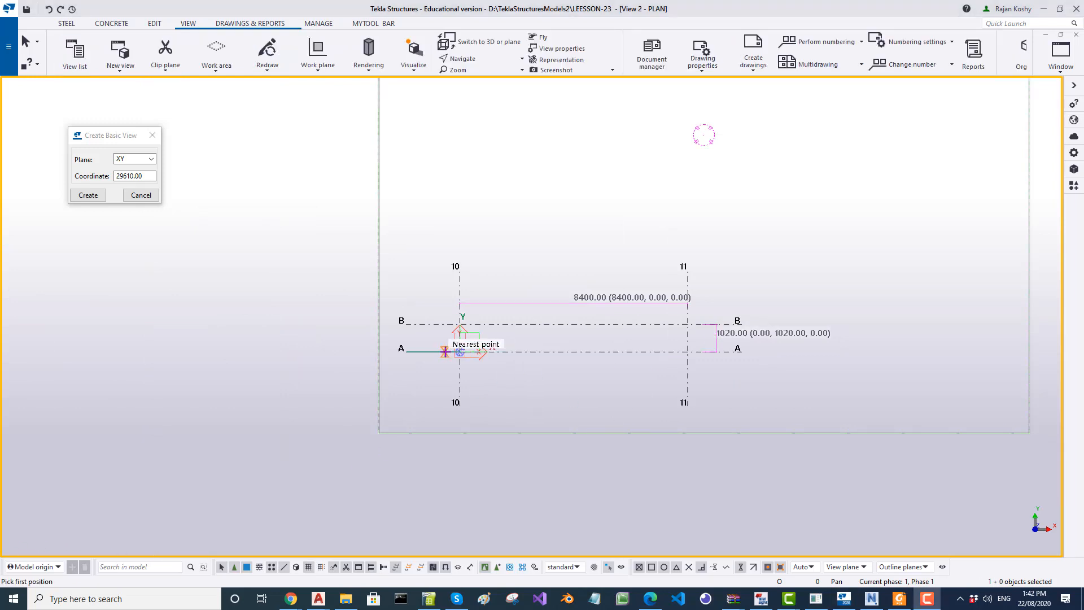
{"action": "left_click", "coordinate": [445, 351]}
{"action": "left_click", "coordinate": [608, 351]}
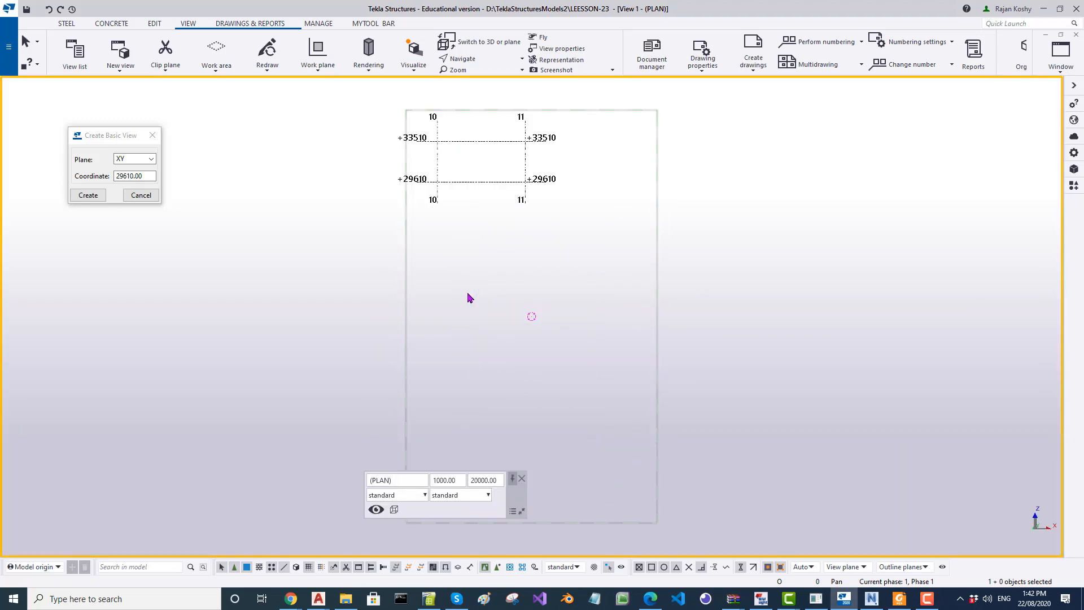
{"action": "scroll", "coordinate": [429, 128], "scroll_direction": "up", "scroll_amount": 7}
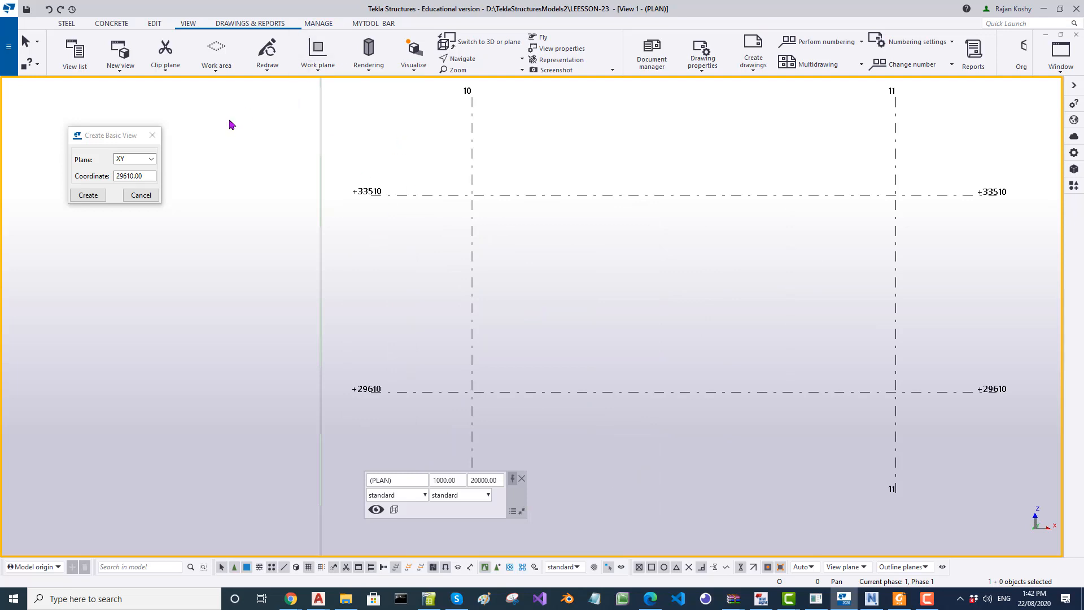
- Measure the vertical distance between levels +29610 and +33510 in the new elevation view
{"action": "left_click", "coordinate": [154, 23]}
{"action": "left_click", "coordinate": [435, 47]}
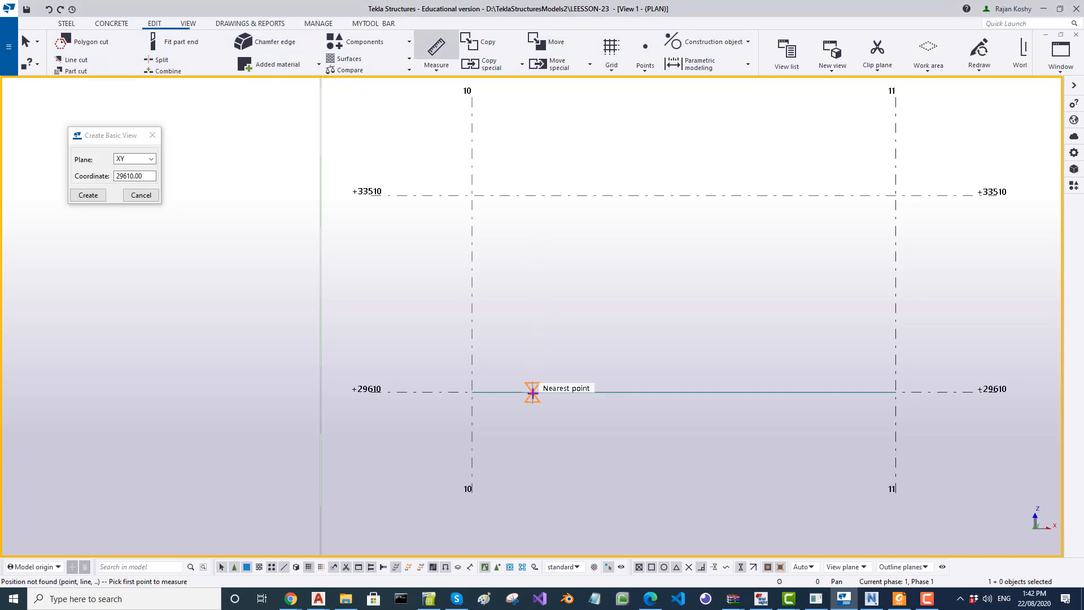
{"action": "left_click", "coordinate": [532, 391]}
{"action": "left_click", "coordinate": [532, 194]}
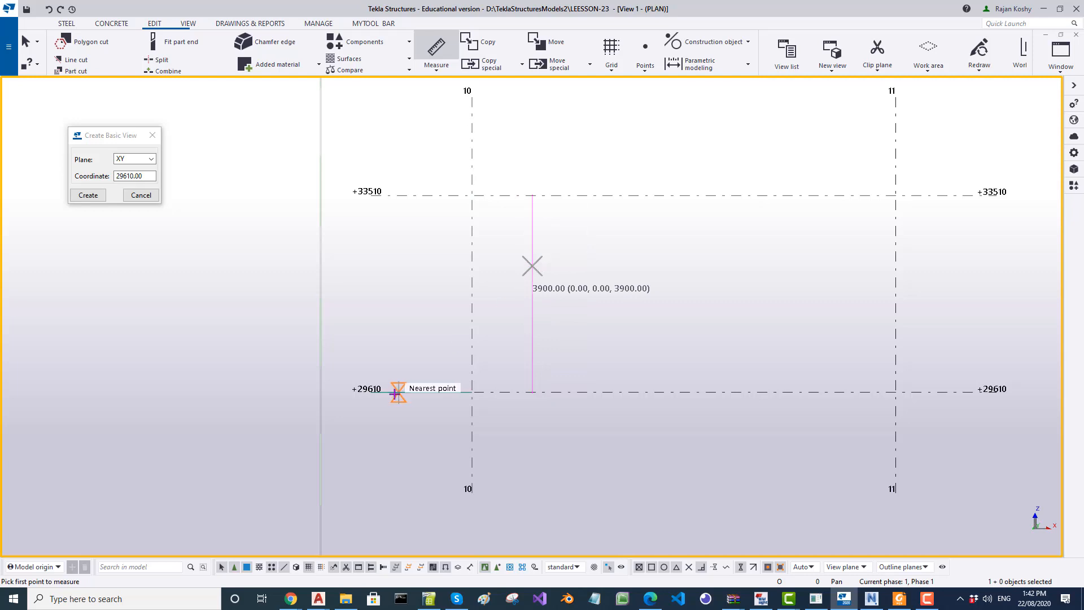
{"action": "scroll", "coordinate": [337, 384], "scroll_direction": "up", "scroll_amount": 5}
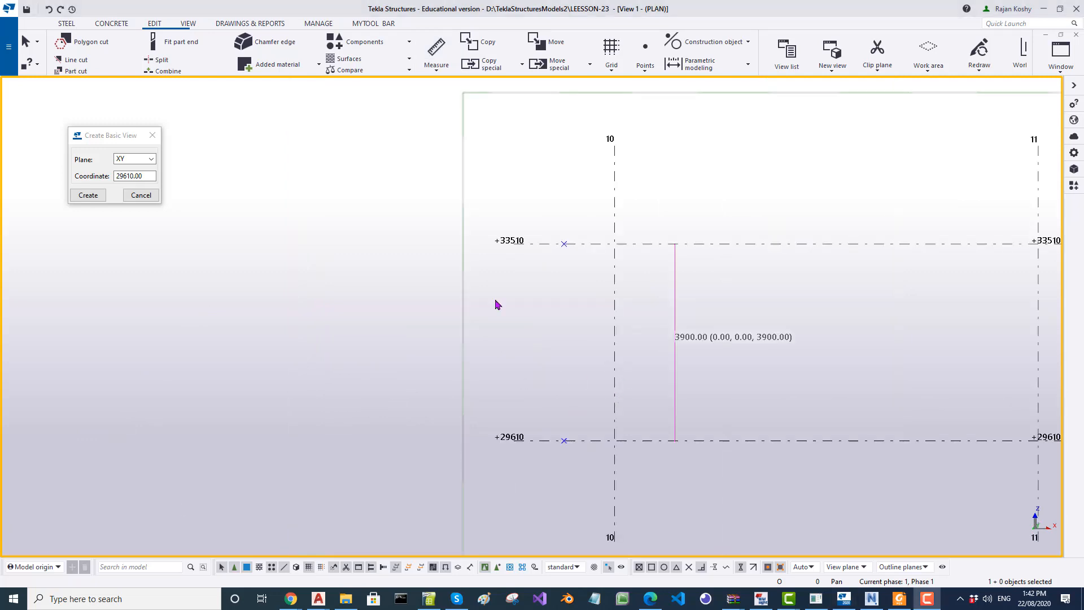
- Inquire the coordinates of the point on level +29610 just outside gridline 10
{"action": "left_click", "coordinate": [383, 23]}
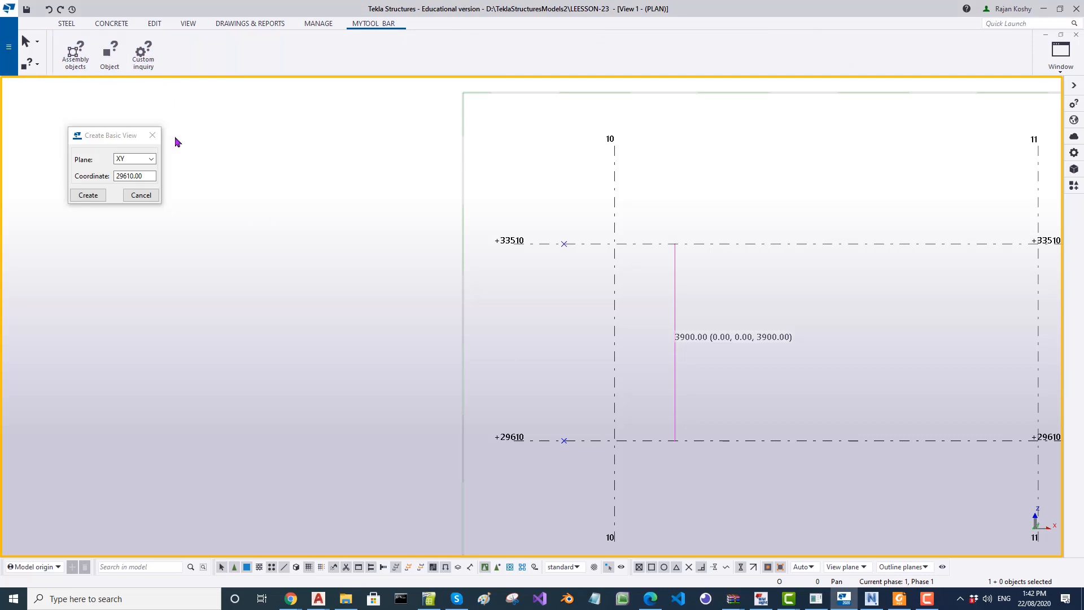
{"action": "left_click", "coordinate": [567, 441]}
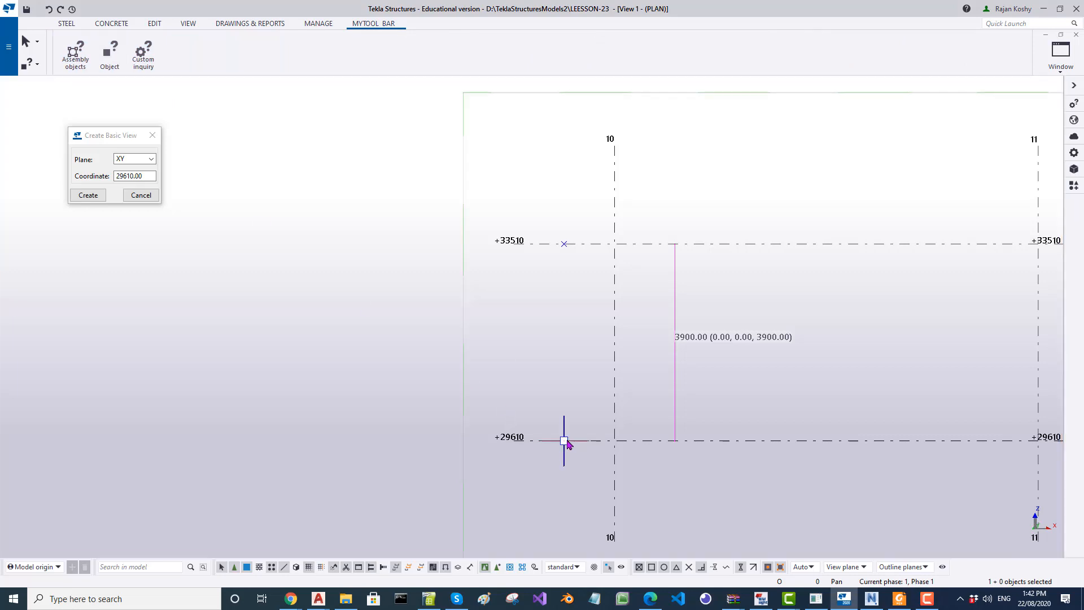
{"action": "scroll", "coordinate": [551, 450], "scroll_direction": "up", "scroll_amount": 3}
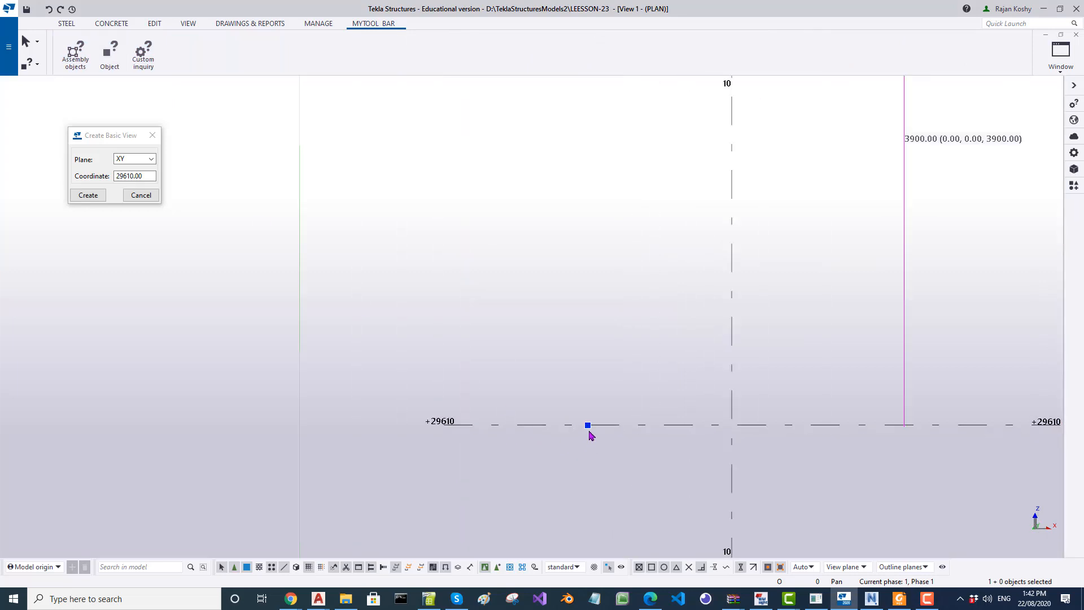
{"action": "left_click_drag", "start_coordinate": [549, 380], "coordinate": [621, 455]}
{"action": "right_click", "coordinate": [607, 306]}
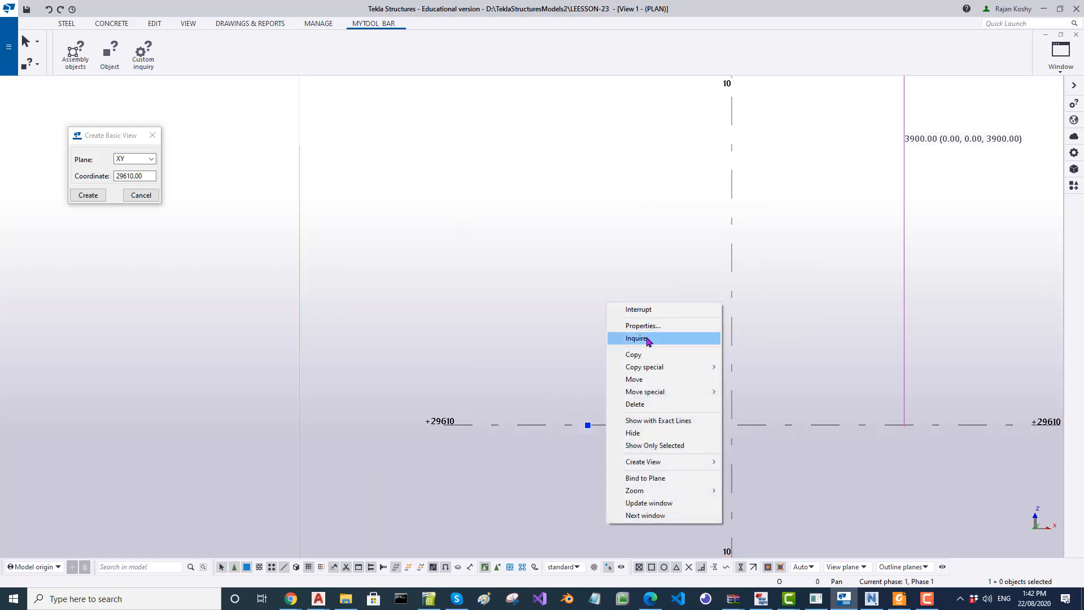
{"action": "left_click", "coordinate": [616, 337]}
{"action": "left_click_drag", "start_coordinate": [0, 166], "coordinate": [1080, 346]}
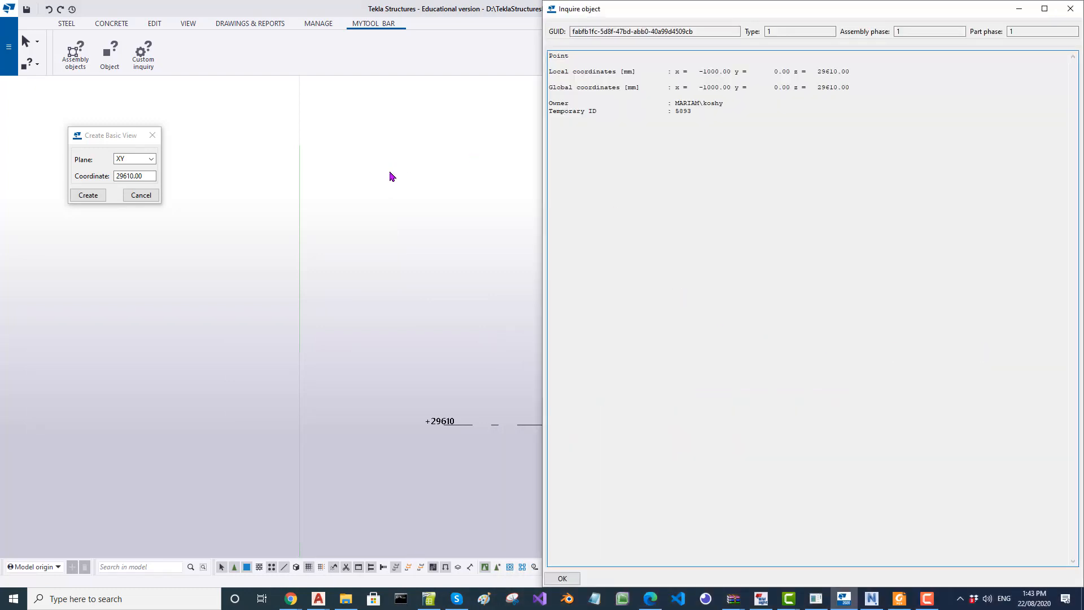
- Inquire the coordinates of the point on level +33510 just outside gridline 10
{"action": "double_click", "coordinate": [417, 211]}
{"action": "middle_click_drag", "start_coordinate": [455, 312], "coordinate": [417, 395]}
{"action": "scroll", "coordinate": [412, 401], "scroll_direction": "down", "scroll_amount": 8}
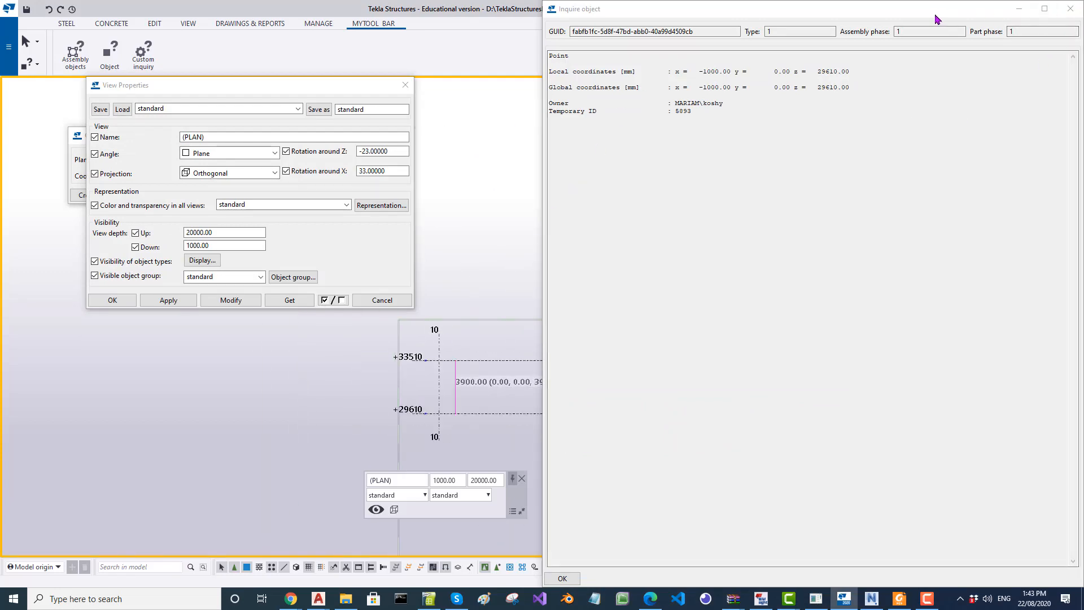
{"action": "left_click_drag", "start_coordinate": [954, 17], "coordinate": [1081, 417]}
{"action": "middle_click_drag", "start_coordinate": [609, 382], "coordinate": [720, 268]}
{"action": "scroll", "coordinate": [498, 250], "scroll_direction": "up", "scroll_amount": 8}
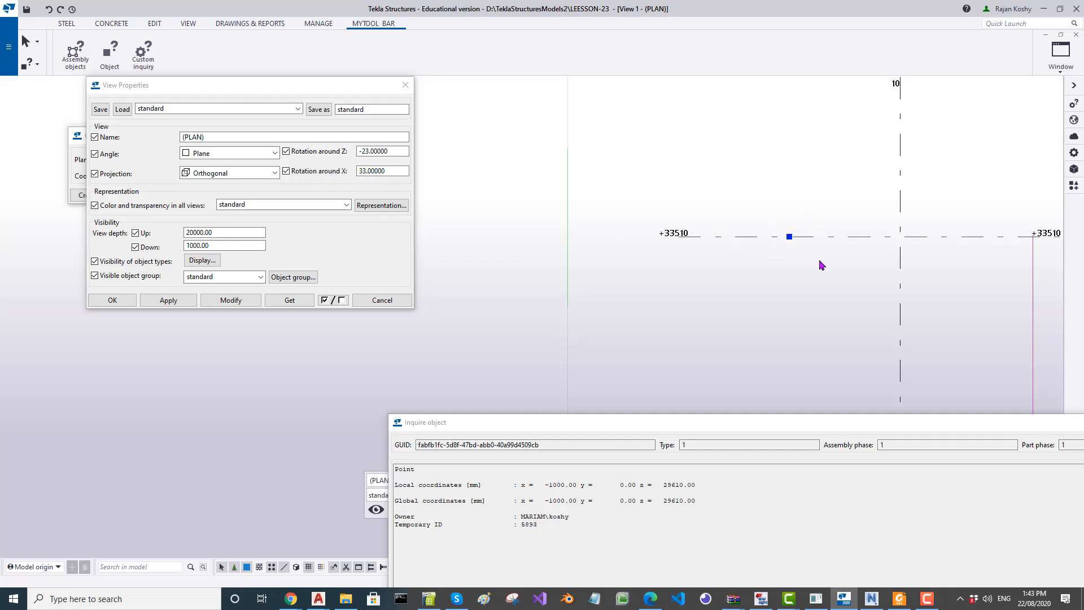
{"action": "right_click", "coordinate": [777, 185]}
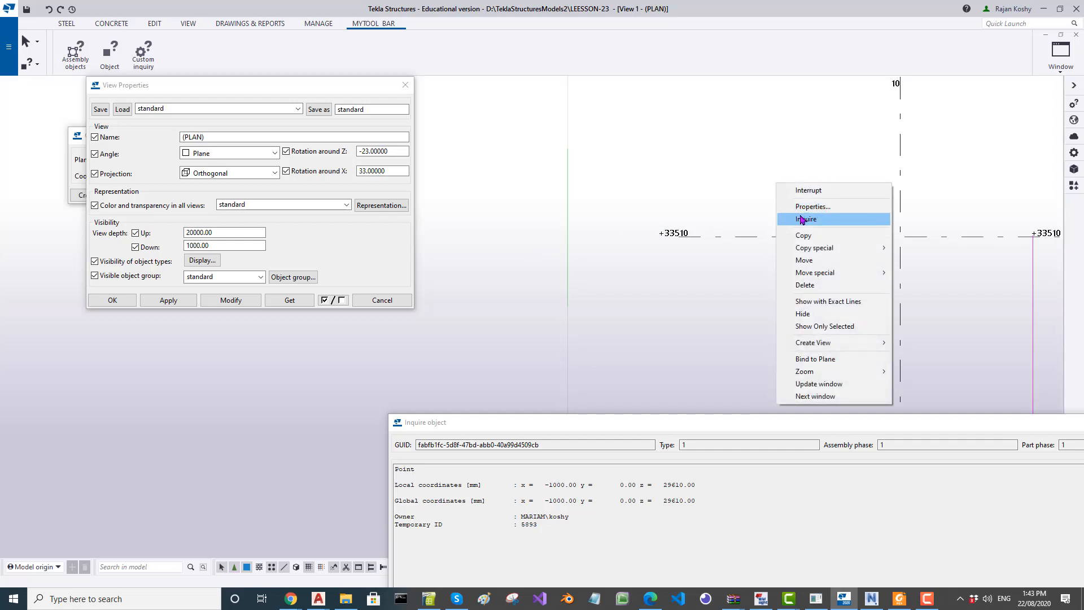
{"action": "left_click", "coordinate": [806, 219]}
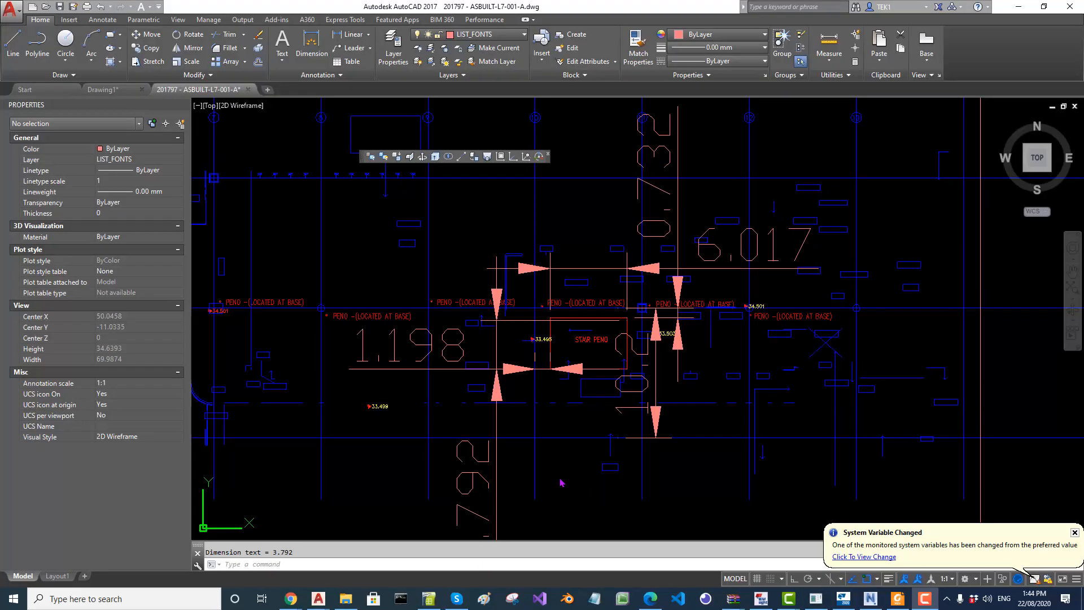
- Switch to AutoCAD and examine the surveyed levels and dimensions around the stair penetration in the as-built drawing
{"action": "scroll", "coordinate": [481, 418], "scroll_direction": "up", "scroll_amount": 2}
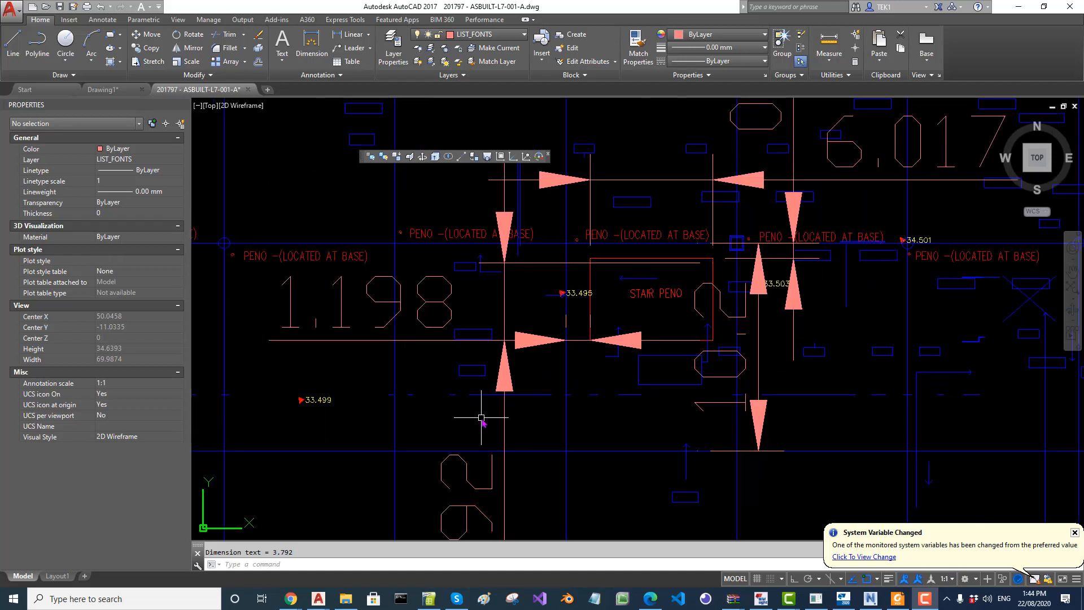
{"action": "scroll", "coordinate": [482, 418], "scroll_direction": "down", "scroll_amount": 2}
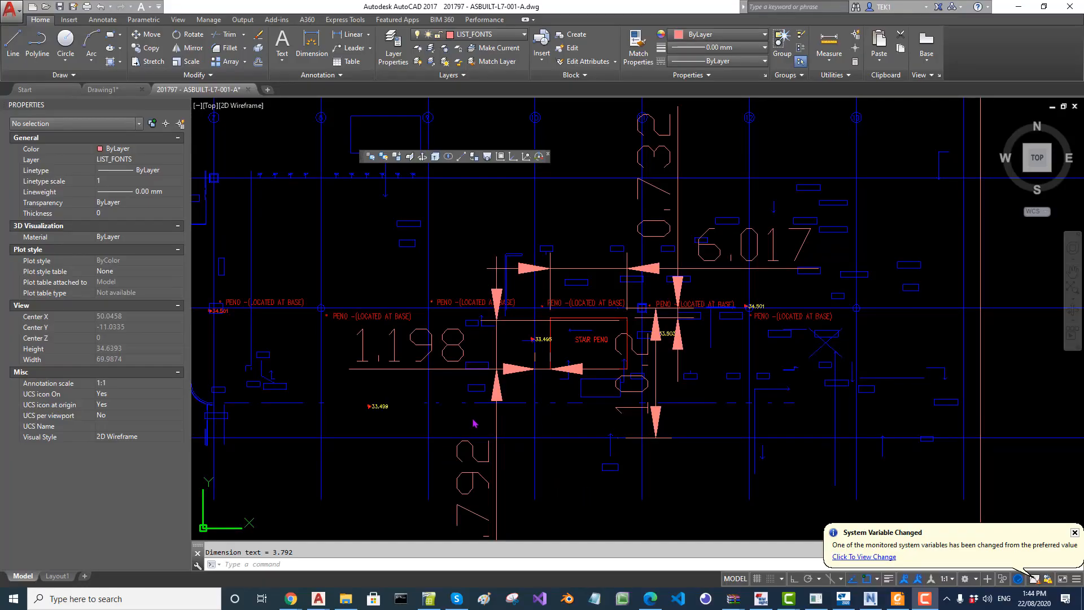
{"action": "scroll", "coordinate": [482, 418], "scroll_direction": "up", "scroll_amount": 3}
{"action": "scroll", "coordinate": [482, 418], "scroll_direction": "down", "scroll_amount": 3}
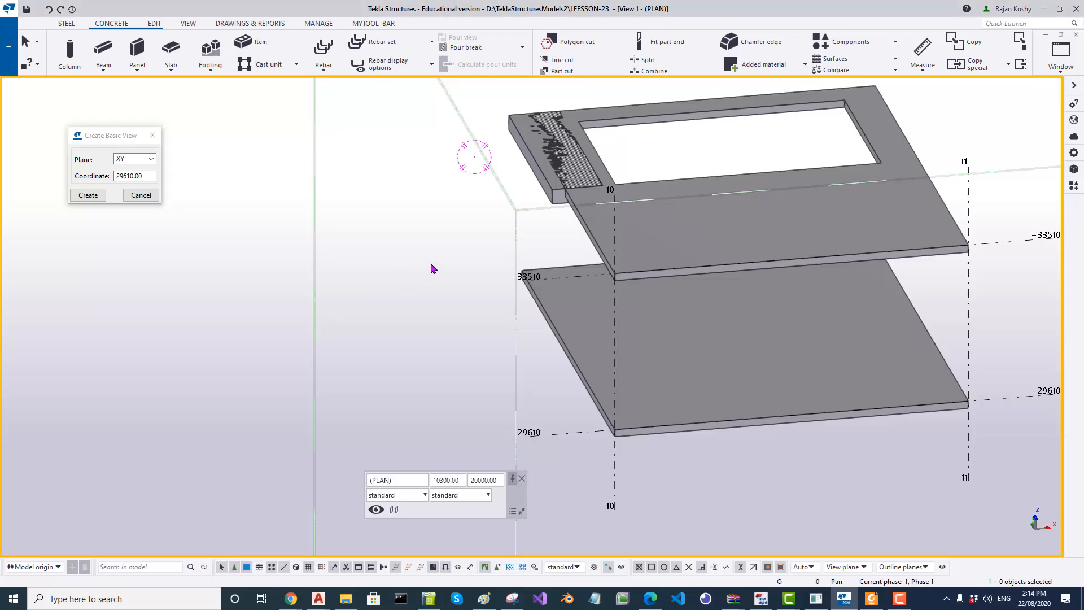
- Switch to Tekla Structures and examine the two modelled floor slabs and the stair opening in 3D
{"action": "middle_click_drag", "start_coordinate": [704, 435], "coordinate": [449, 335]}
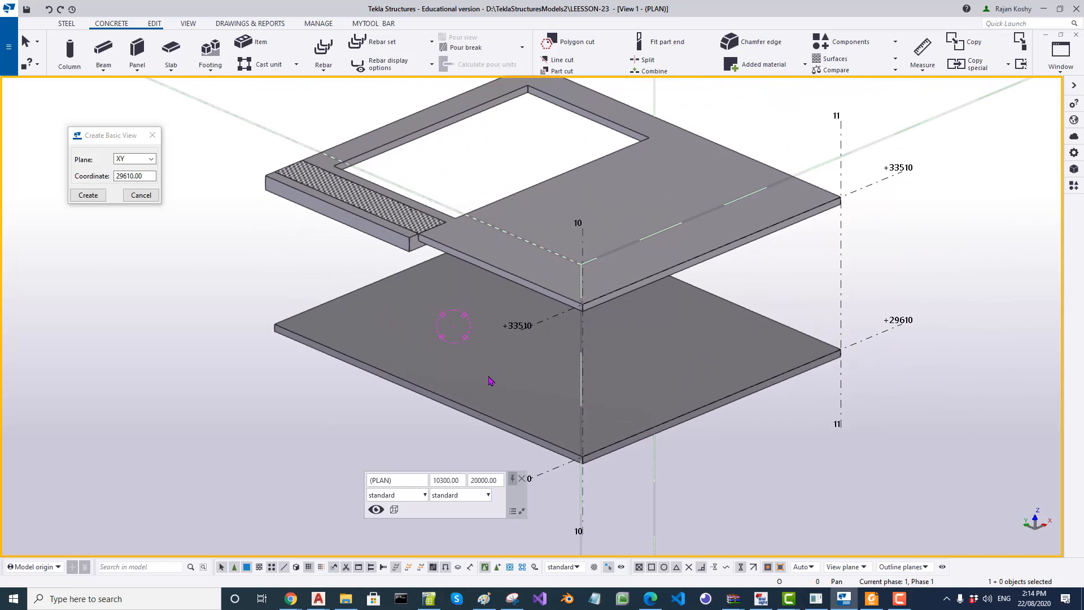
{"action": "scroll", "coordinate": [446, 152], "scroll_direction": "up", "scroll_amount": 2}
{"action": "scroll", "coordinate": [446, 152], "scroll_direction": "down", "scroll_amount": 3}
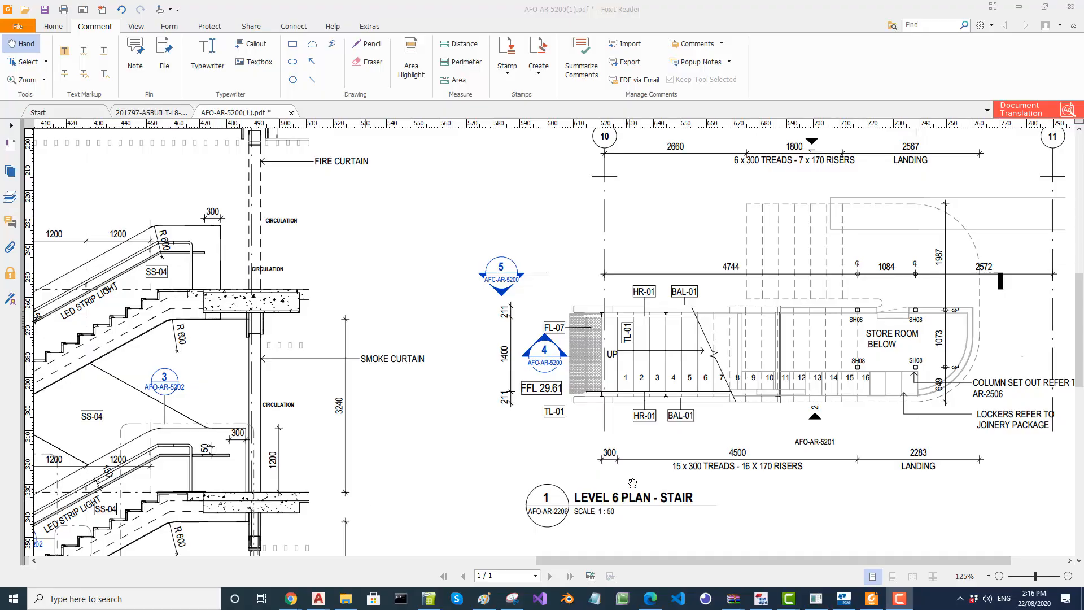
- Switch to Foxit Reader and examine the Level 6, 7 and 8 stair plans in AFO-AR-5200 for treads, risers and landings
{"action": "scroll", "coordinate": [633, 483], "scroll_direction": "up", "scroll_amount": 1, "text": "ctrl"}
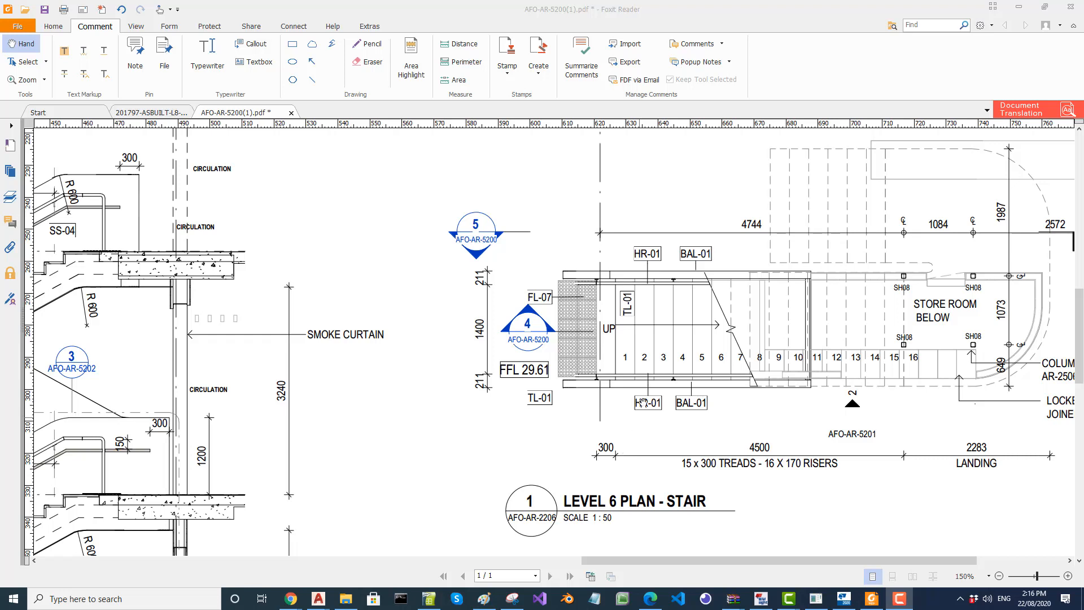
{"action": "scroll", "coordinate": [627, 327], "scroll_direction": "up", "scroll_amount": 1}
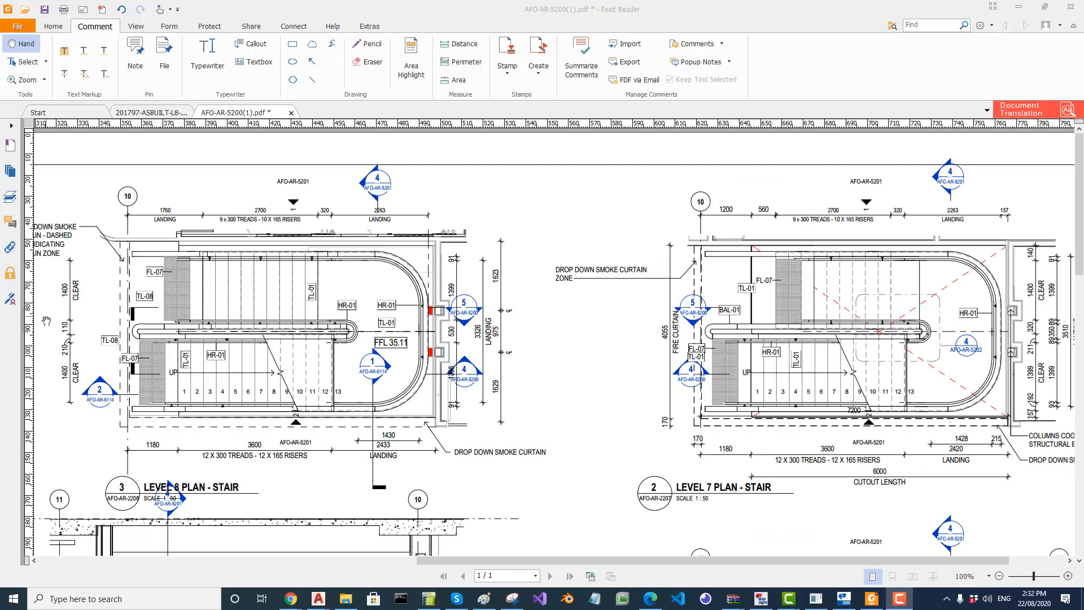
{"action": "scroll", "coordinate": [257, 351], "scroll_direction": "up", "scroll_amount": 1, "text": "ctrl"}
{"action": "scroll", "coordinate": [287, 299], "scroll_direction": "up", "scroll_amount": 1, "text": "ctrl"}
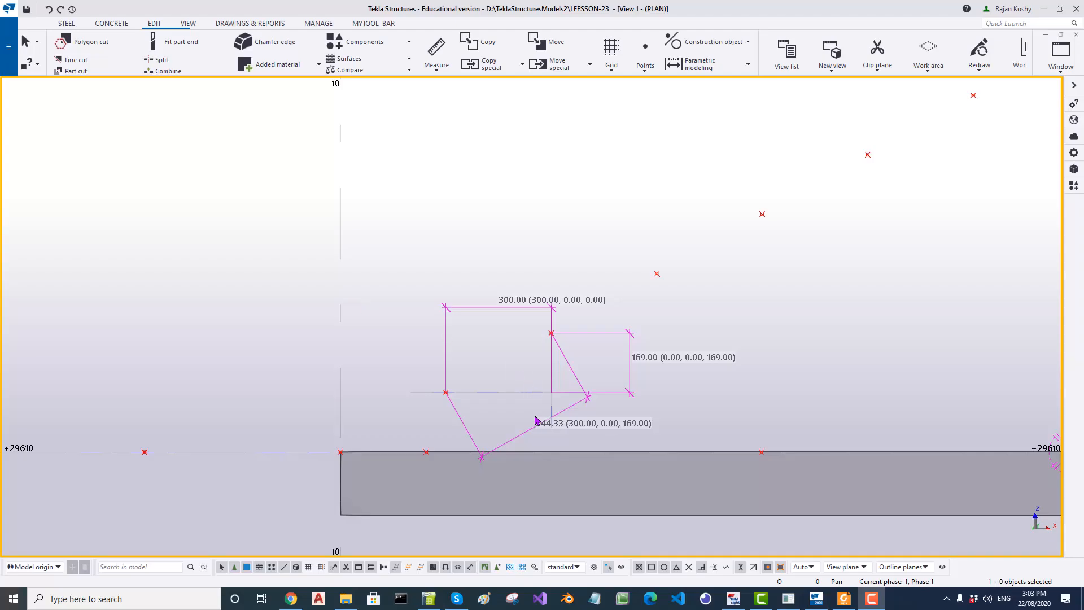
- Switch to Tekla Structures and examine the stair set-out points and their tread and riser measurements above level +29610
{"action": "scroll", "coordinate": [524, 407], "scroll_direction": "up", "scroll_amount": 2}
{"action": "scroll", "coordinate": [398, 384], "scroll_direction": "down", "scroll_amount": 1}
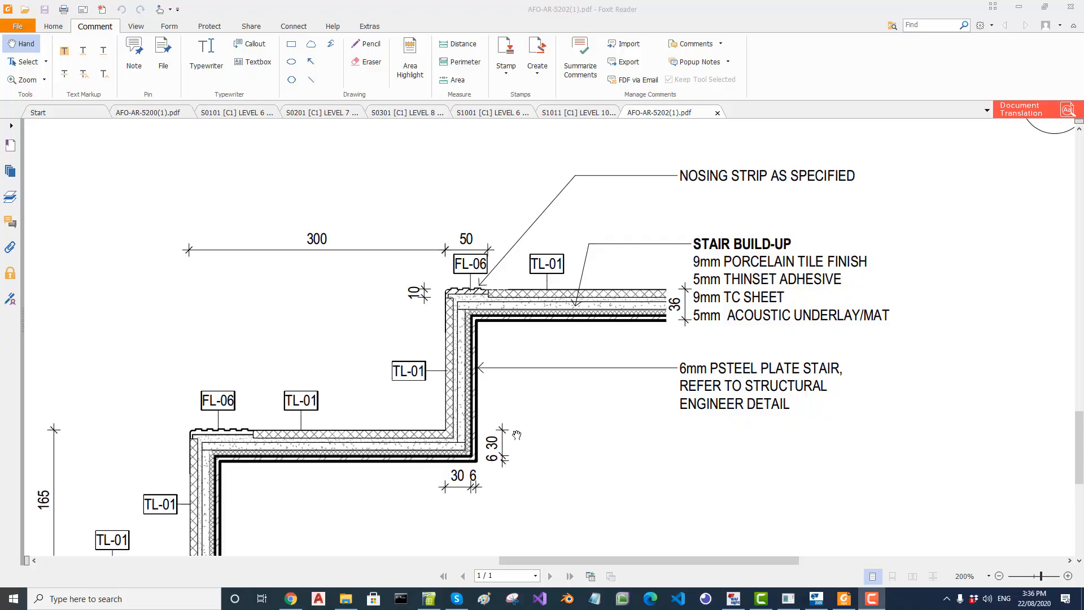
- Examine Stair Detail 01 in AFO-AR-5202 for the finish build-up, steel plate thickness and nosing dimensions
{"action": "mouse_move", "coordinate": [516, 434]}
{"action": "left_mouse_down"}
{"action": "mouse_move", "coordinate": [550, 389]}
{"action": "mouse_move", "coordinate": [578, 387]}
{"action": "mouse_move", "coordinate": [550, 391]}
{"action": "mouse_move", "coordinate": [493, 440]}
{"action": "mouse_move", "coordinate": [491, 298]}
{"action": "mouse_move", "coordinate": [503, 366]}
{"action": "left_mouse_up"}
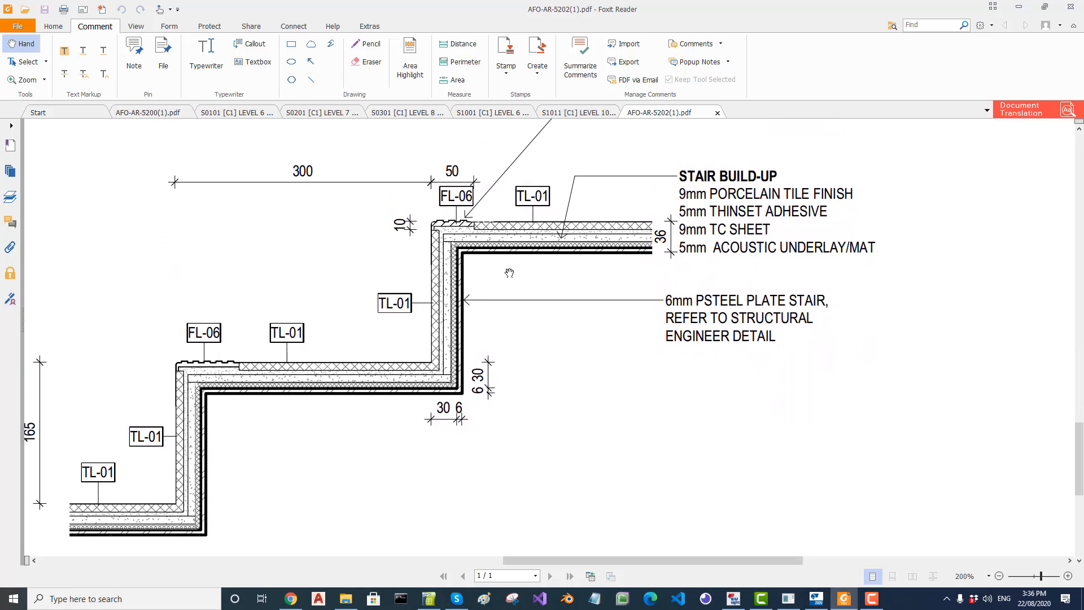
{"action": "scroll", "coordinate": [705, 229], "scroll_direction": "up", "scroll_amount": 1, "text": "ctrl"}
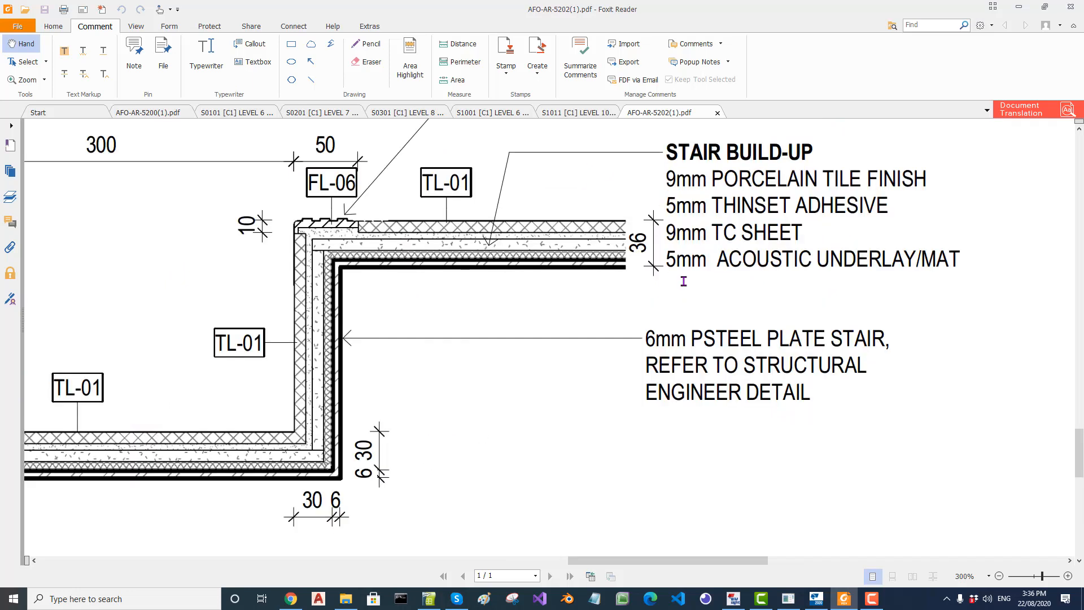
{"action": "left_click_drag", "start_coordinate": [552, 440], "coordinate": [562, 436]}
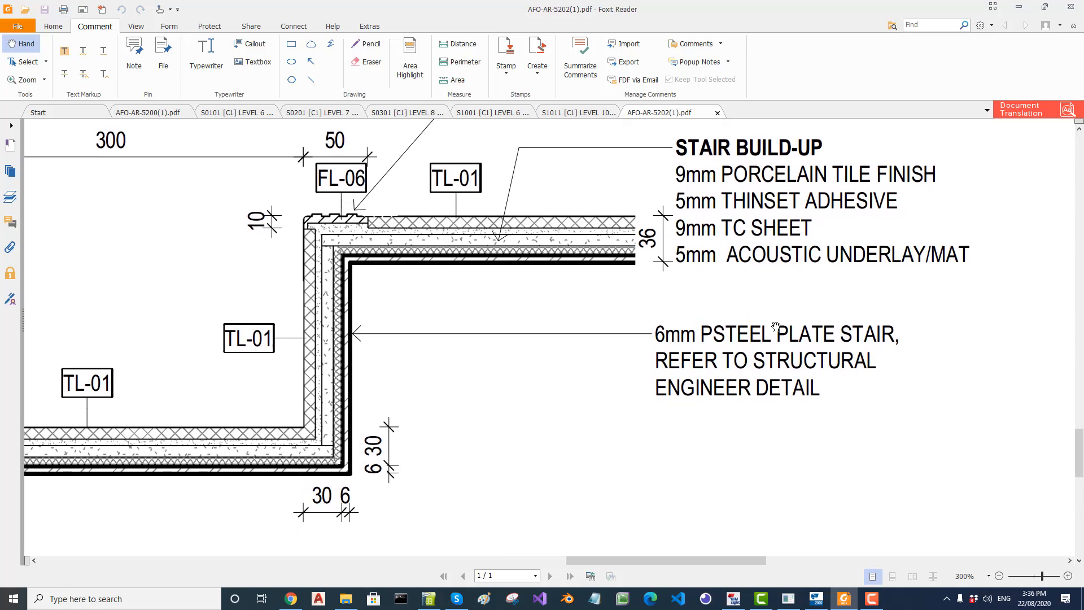
{"action": "mouse_move", "coordinate": [514, 321]}
{"action": "left_mouse_down"}
{"action": "mouse_move", "coordinate": [492, 319]}
{"action": "mouse_move", "coordinate": [510, 386]}
{"action": "left_mouse_up"}
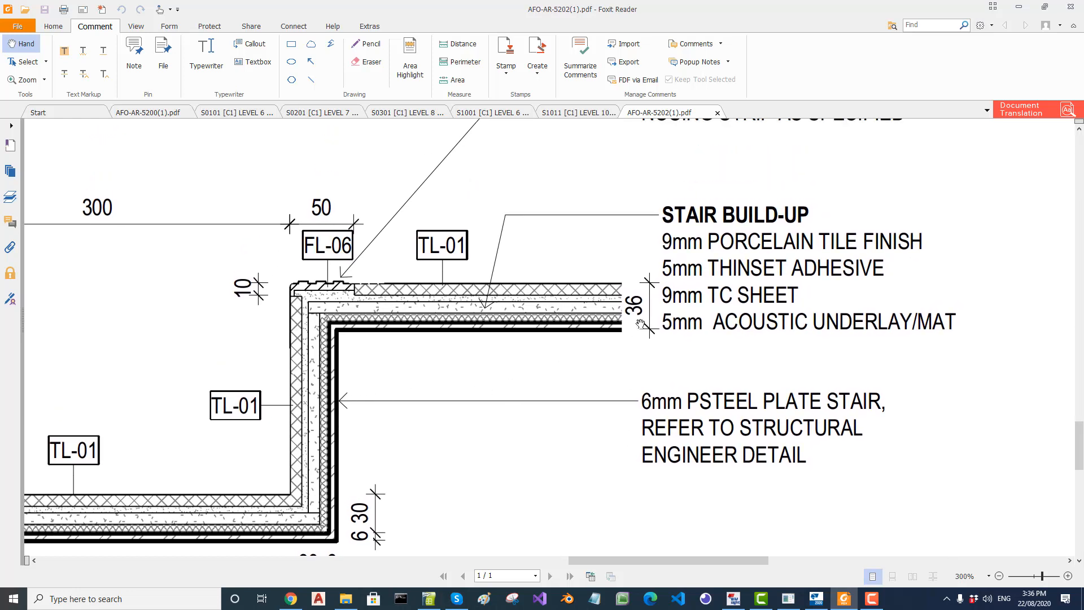
{"action": "scroll", "coordinate": [661, 321], "scroll_direction": "up", "scroll_amount": 1, "text": "ctrl"}
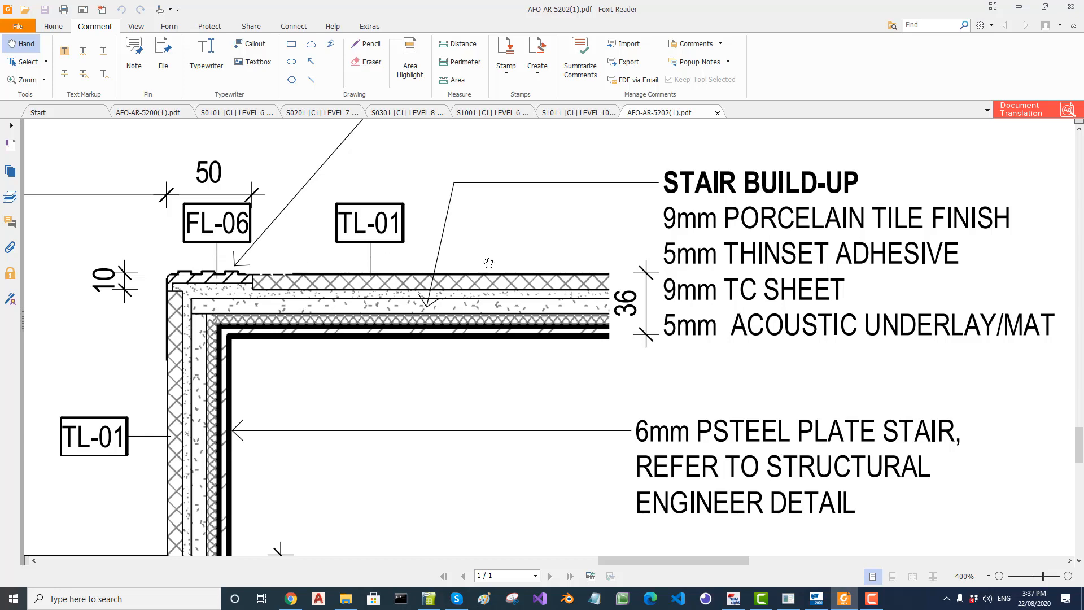
{"action": "scroll", "coordinate": [352, 379], "scroll_direction": "down", "scroll_amount": 5, "text": "ctrl"}
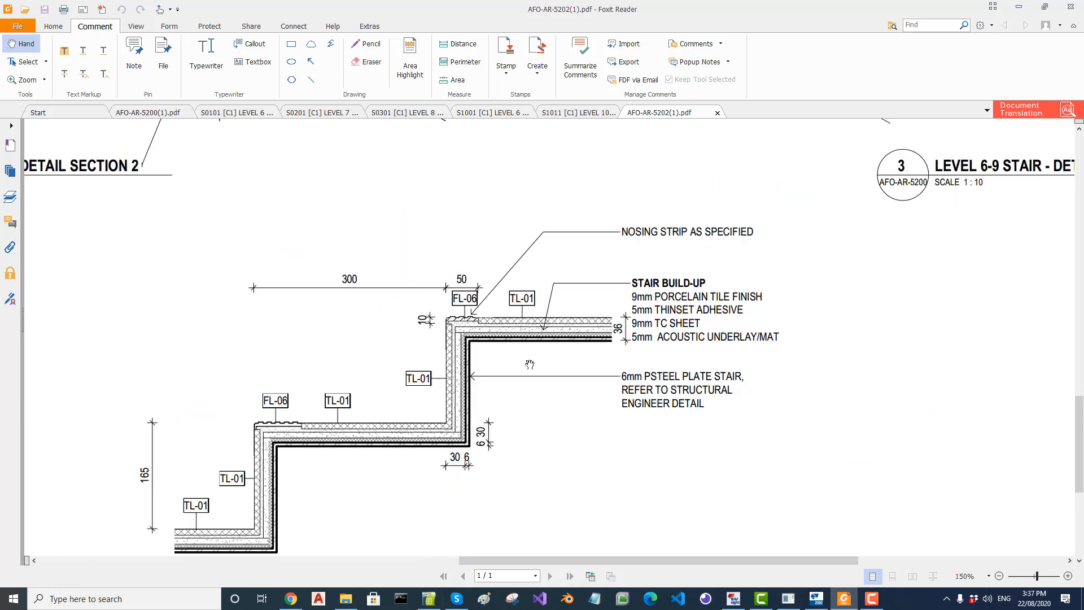
{"action": "scroll", "coordinate": [272, 549], "scroll_direction": "up", "scroll_amount": 1, "text": "ctrl"}
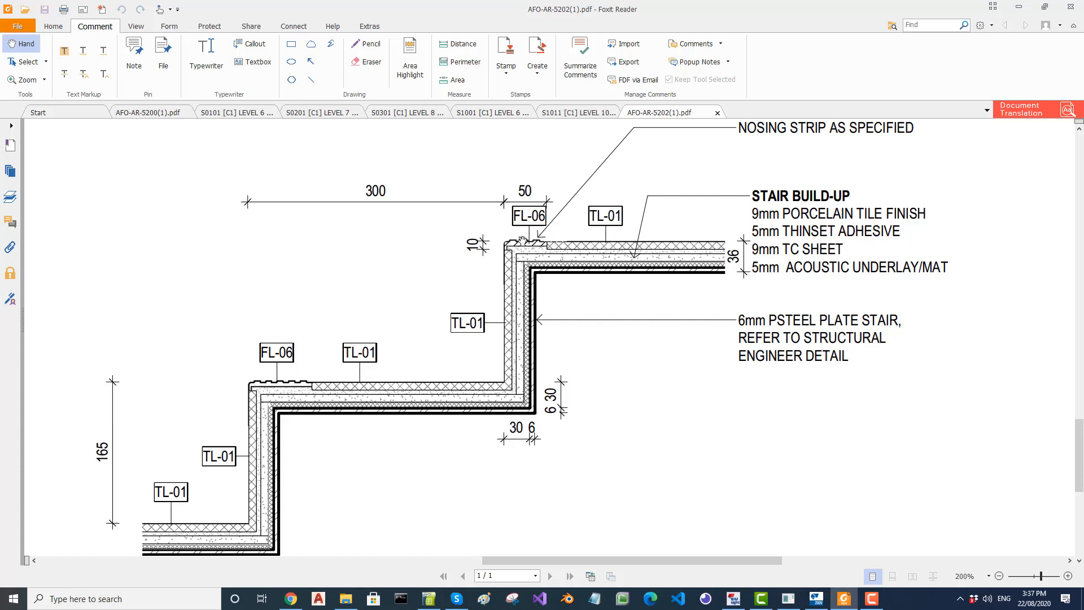
- Mark the upper step's nosing corner in Stair Detail 01 with a small oval and review it within the sheet
{"action": "left_click", "coordinate": [292, 62]}
{"action": "left_click_drag", "start_coordinate": [498, 237], "coordinate": [515, 251]}
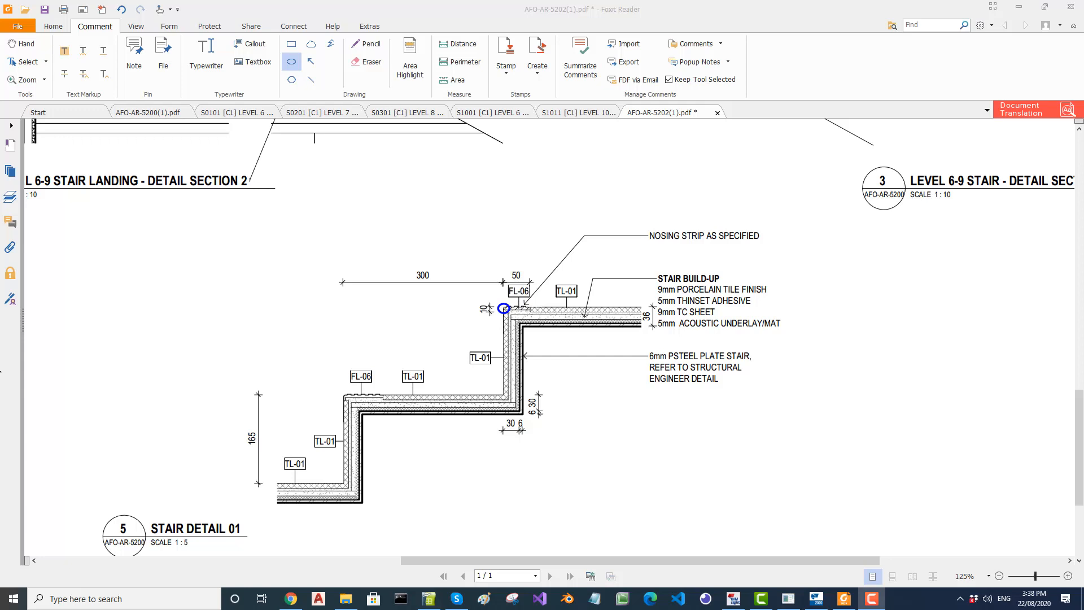
{"action": "scroll", "coordinate": [519, 398], "scroll_direction": "up", "scroll_amount": 2, "text": "ctrl"}
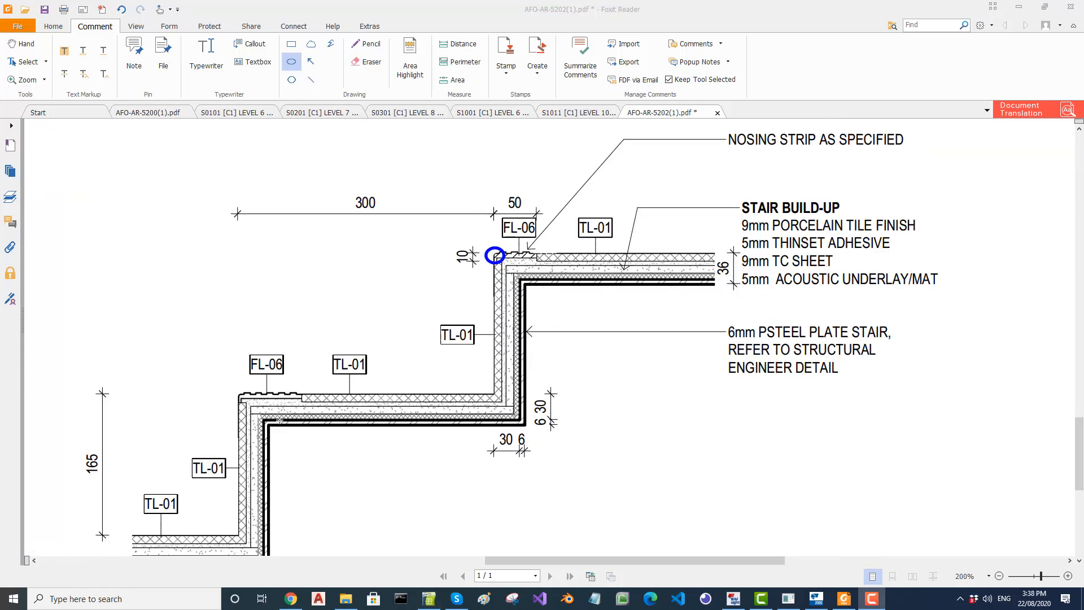
{"action": "scroll", "coordinate": [553, 337], "scroll_direction": "down", "scroll_amount": 4, "text": "ctrl"}
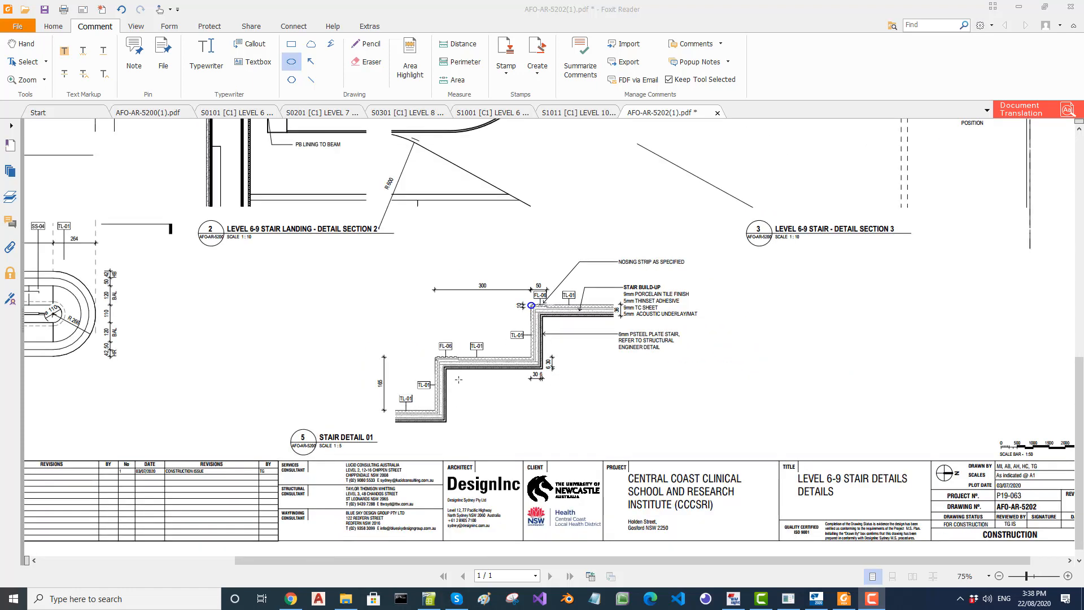
{"action": "scroll", "coordinate": [458, 379], "scroll_direction": "up", "scroll_amount": 2, "text": "ctrl"}
{"action": "scroll", "coordinate": [439, 444], "scroll_direction": "up", "scroll_amount": 1, "text": "ctrl"}
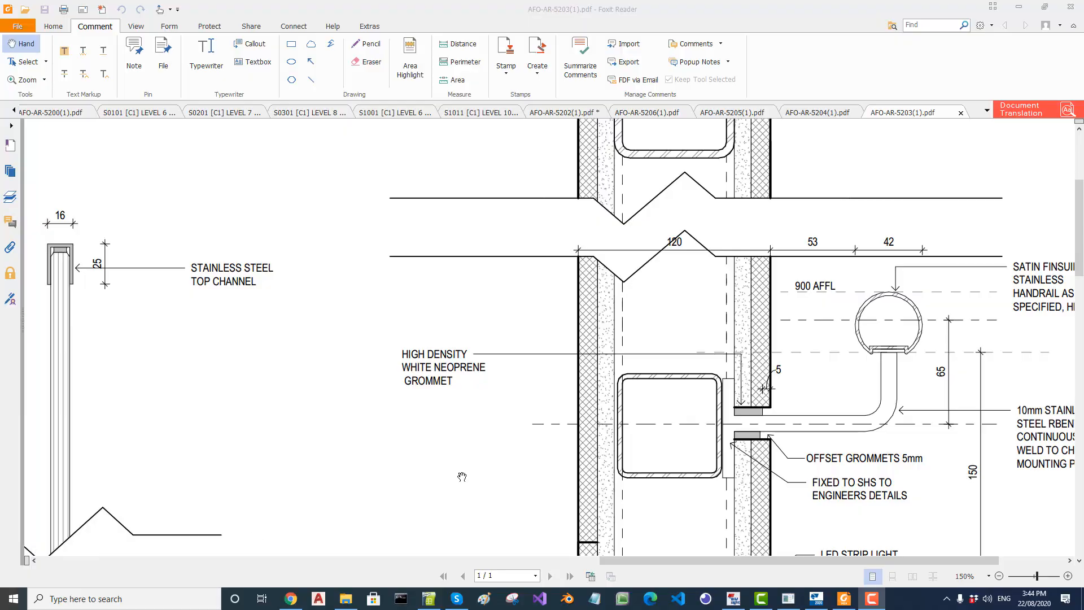
- Examine Balustrade Detail 01 in AFO-AR-5203 for the handrail bracket dimensions, SHS post, stair build-up and PFC stringer connection
{"action": "scroll", "coordinate": [518, 327], "scroll_direction": "down", "scroll_amount": 1, "text": "ctrl"}
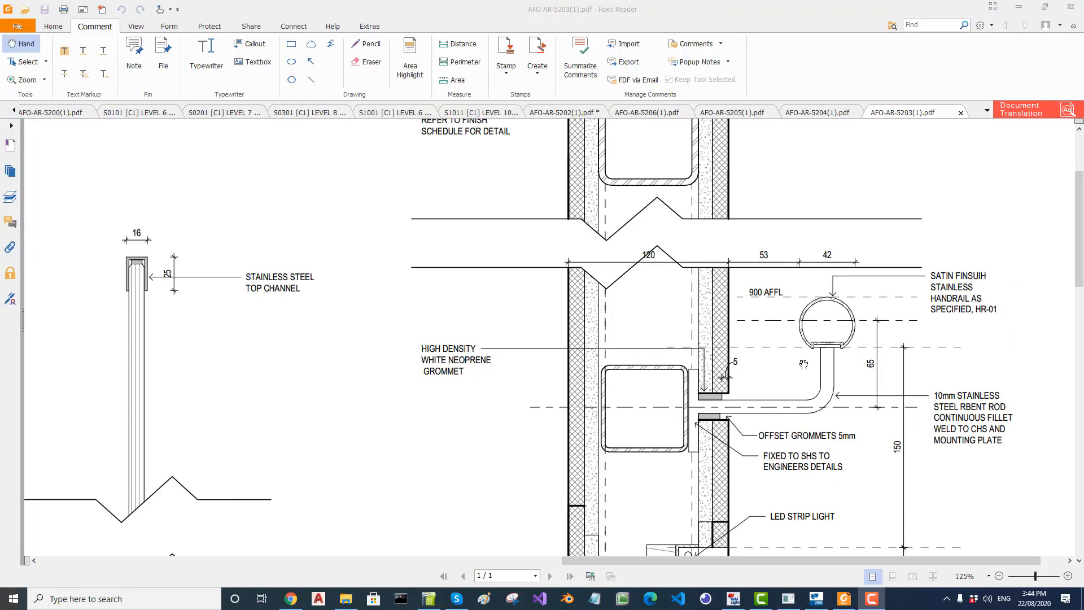
{"action": "scroll", "coordinate": [802, 364], "scroll_direction": "down", "scroll_amount": 1, "text": "ctrl"}
{"action": "mouse_move", "coordinate": [794, 291]}
{"action": "left_mouse_down"}
{"action": "mouse_move", "coordinate": [733, 259]}
{"action": "mouse_move", "coordinate": [674, 252]}
{"action": "mouse_move", "coordinate": [671, 339]}
{"action": "left_mouse_up"}
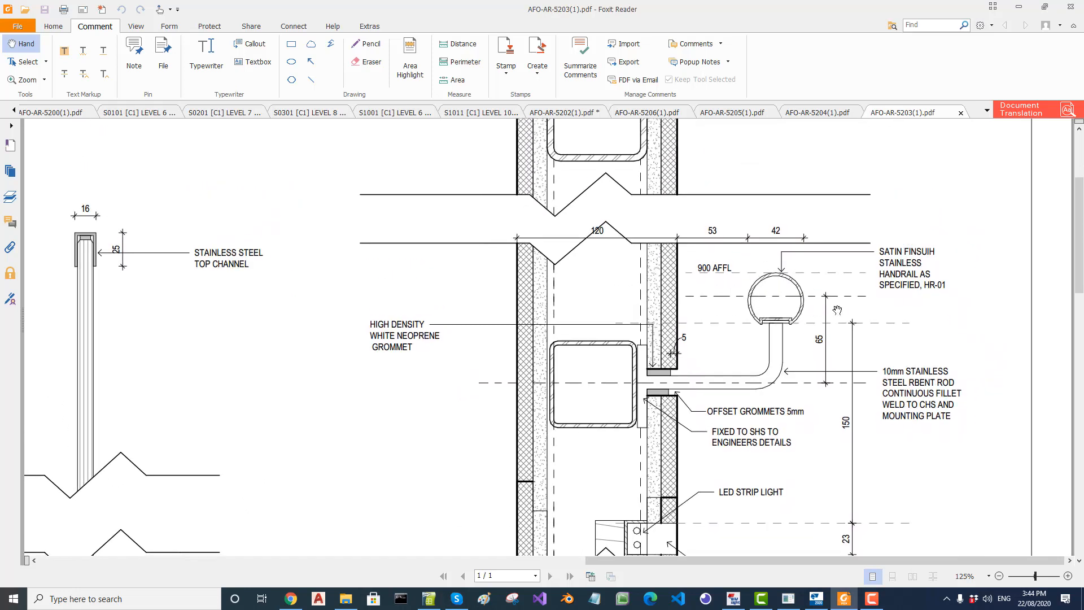
{"action": "scroll", "coordinate": [774, 411], "scroll_direction": "down", "scroll_amount": 7}
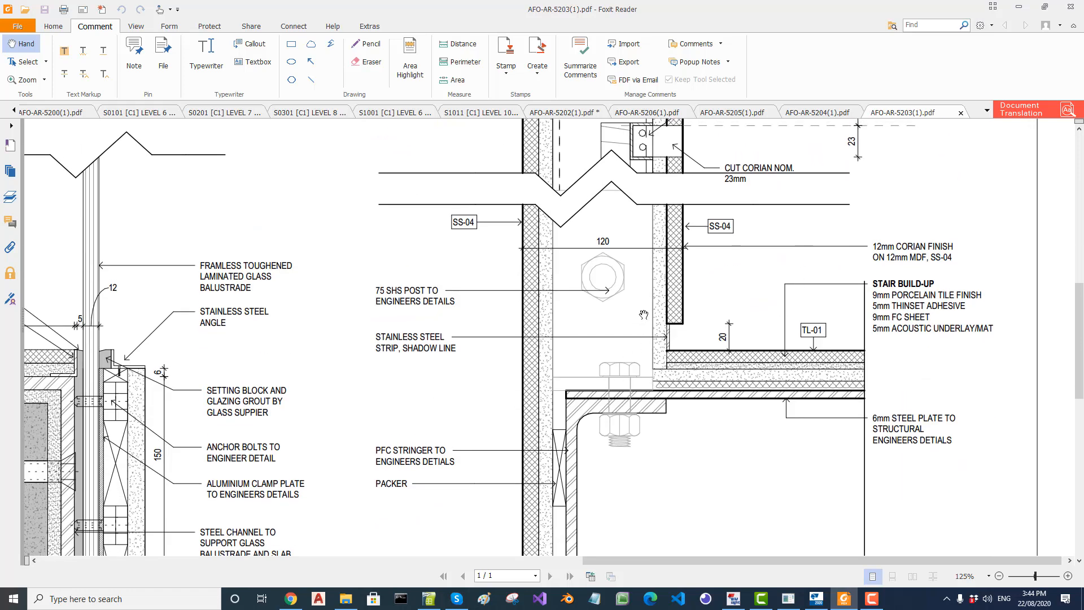
{"action": "left_click_drag", "start_coordinate": [629, 301], "coordinate": [630, 295]}
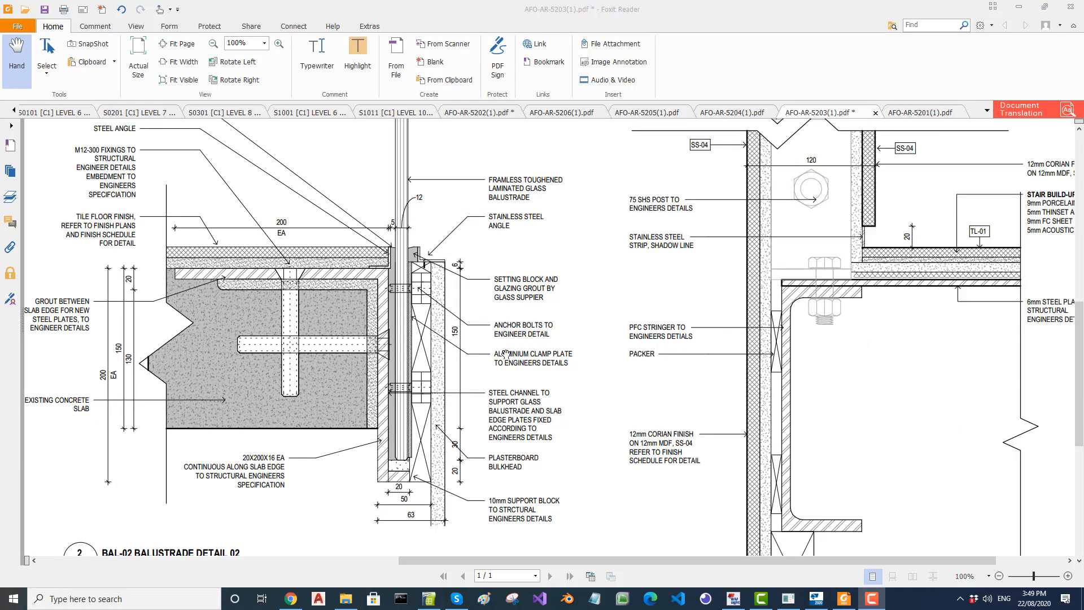
- Examine Balustrade Detail 01 from the SHS top rail down to the soffit for the Corian and MDF cladding, packers, stringer and timber sub frame
{"action": "scroll", "coordinate": [588, 337], "scroll_direction": "down", "scroll_amount": 3, "text": "ctrl"}
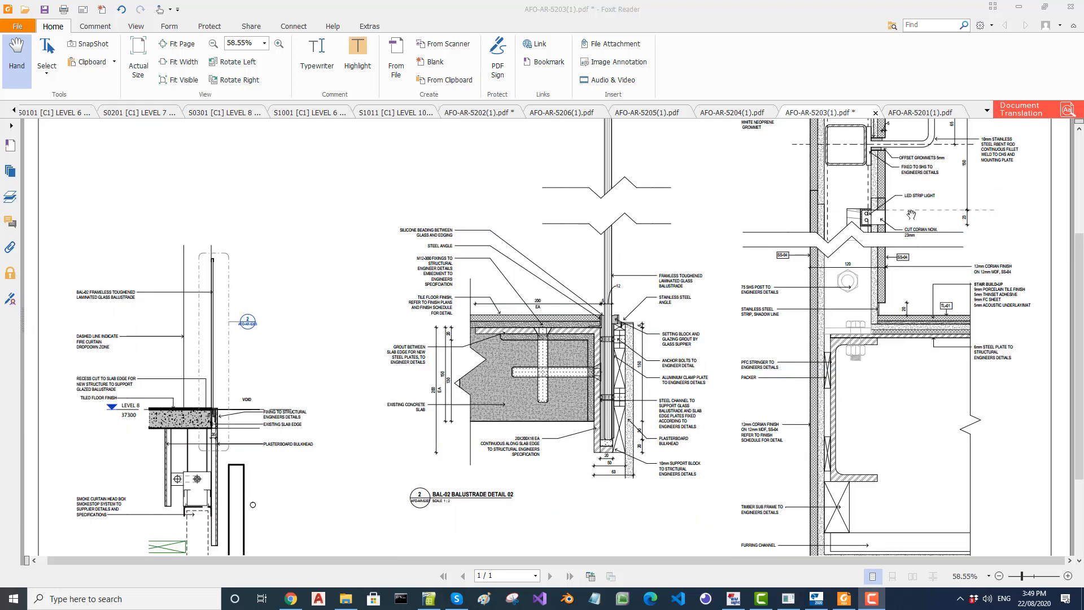
{"action": "scroll", "coordinate": [824, 226], "scroll_direction": "up", "scroll_amount": 3}
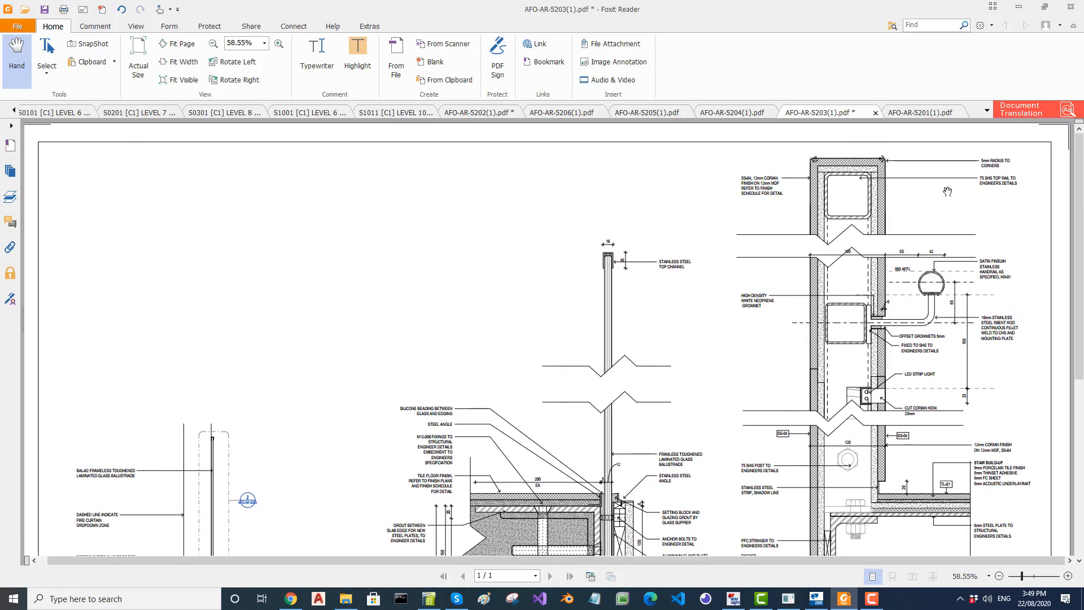
{"action": "scroll", "coordinate": [1000, 154], "scroll_direction": "up", "scroll_amount": 4, "text": "ctrl"}
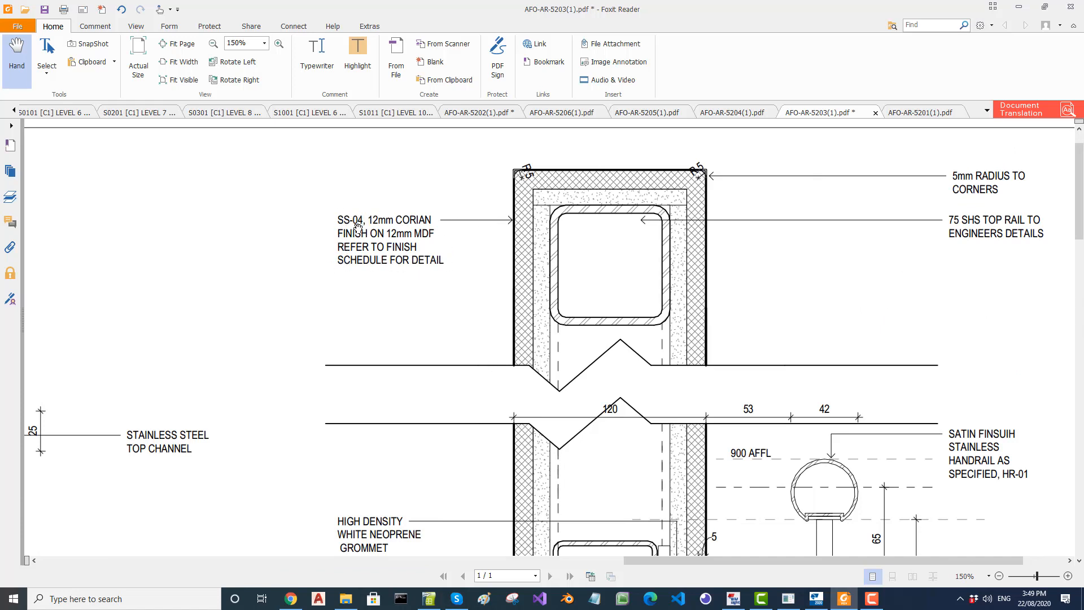
{"action": "left_click_drag", "start_coordinate": [376, 290], "coordinate": [418, 90]}
{"action": "scroll", "coordinate": [643, 399], "scroll_direction": "down", "scroll_amount": 10}
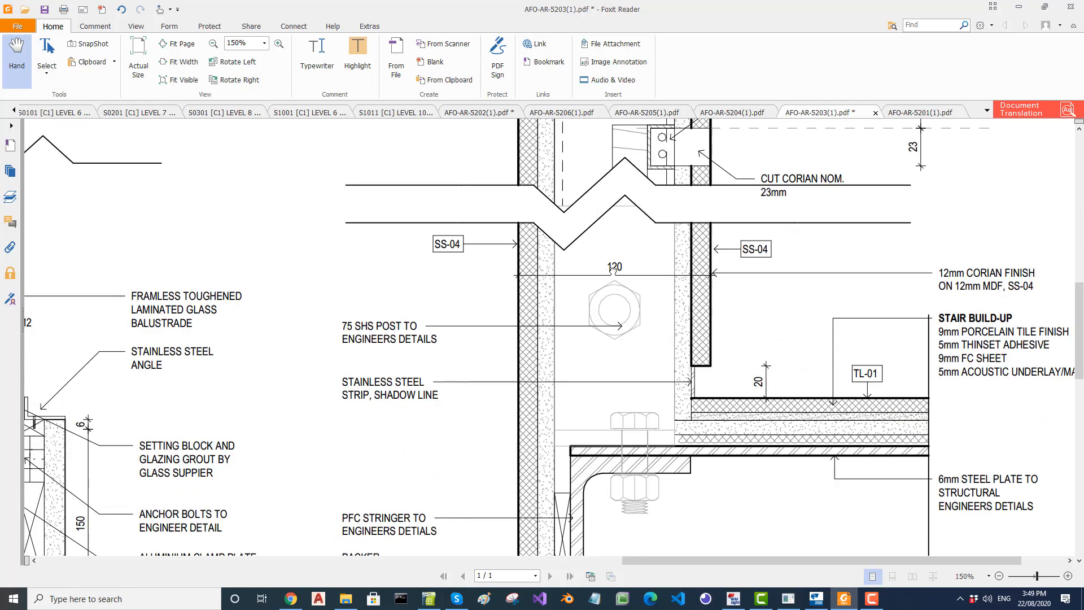
{"action": "scroll", "coordinate": [643, 399], "scroll_direction": "down", "scroll_amount": 1, "text": "ctrl"}
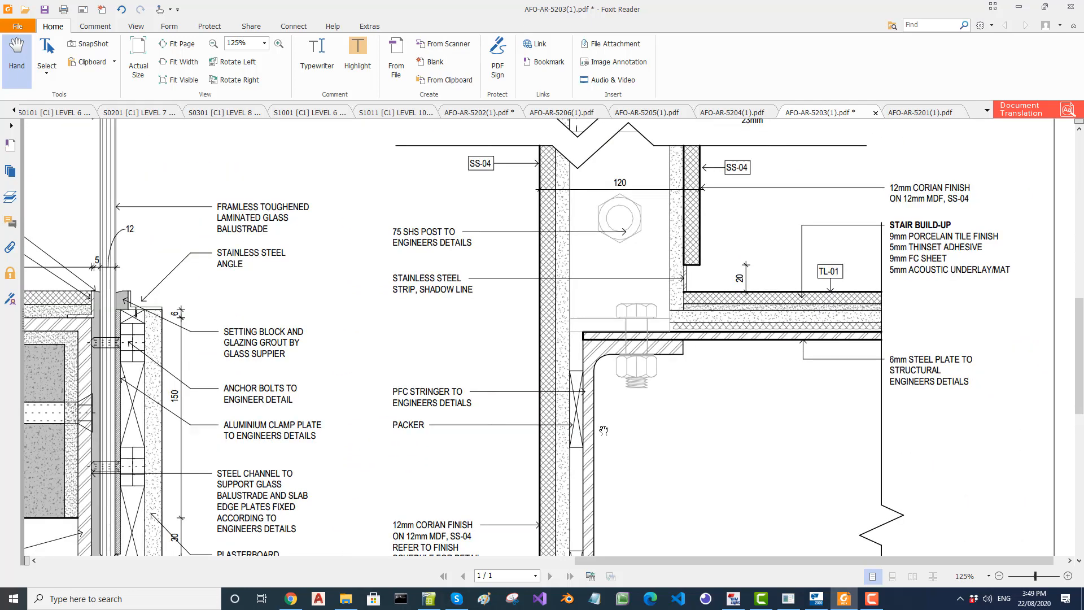
{"action": "left_click_drag", "start_coordinate": [627, 424], "coordinate": [628, 251]}
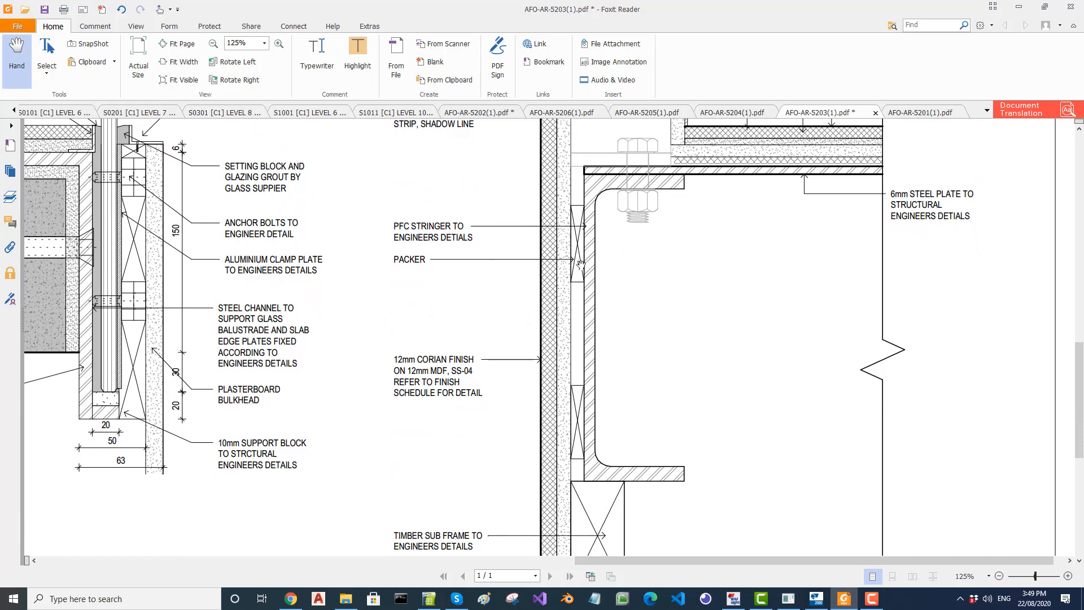
{"action": "scroll", "coordinate": [584, 437], "scroll_direction": "down", "scroll_amount": 5}
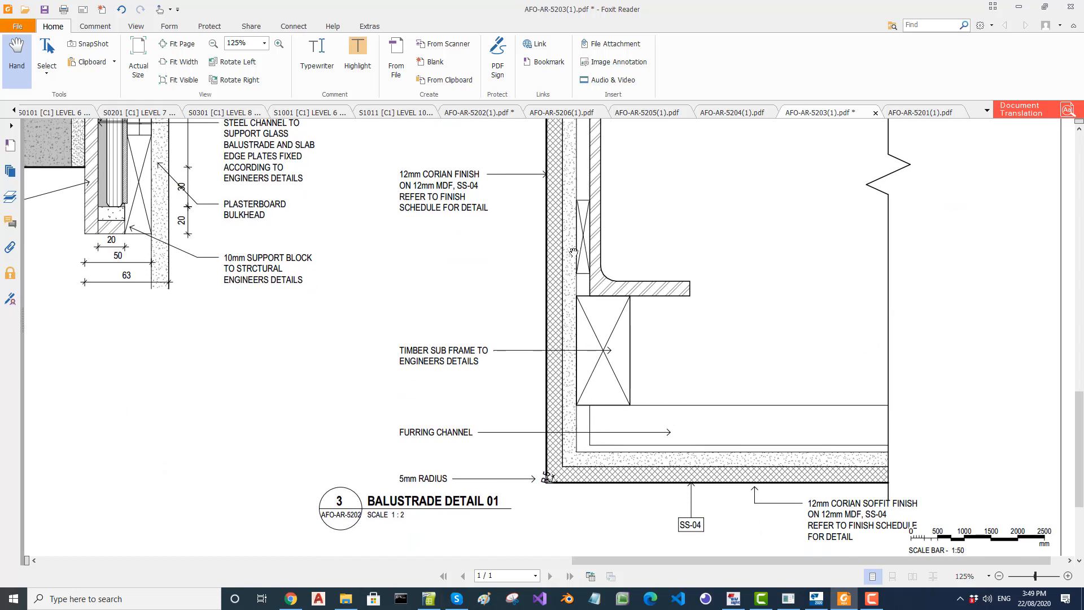
- Draw a horizontal line with slanted end ticks from the outer Corian face to the PFC stringer's back in Balustrade Detail 01
{"action": "left_click", "coordinate": [95, 26]}
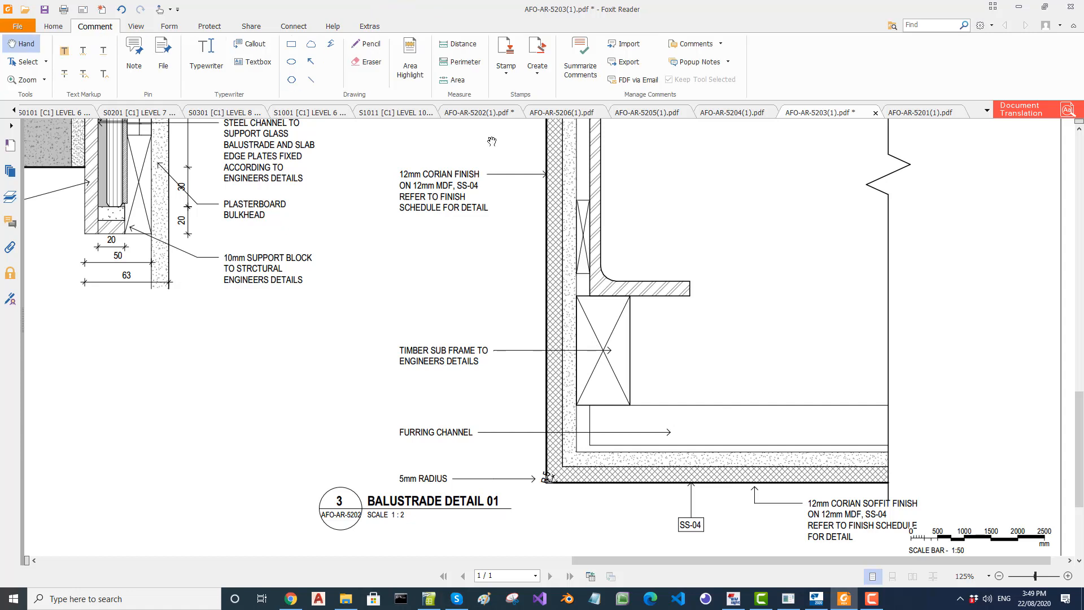
{"action": "left_click", "coordinate": [310, 80]}
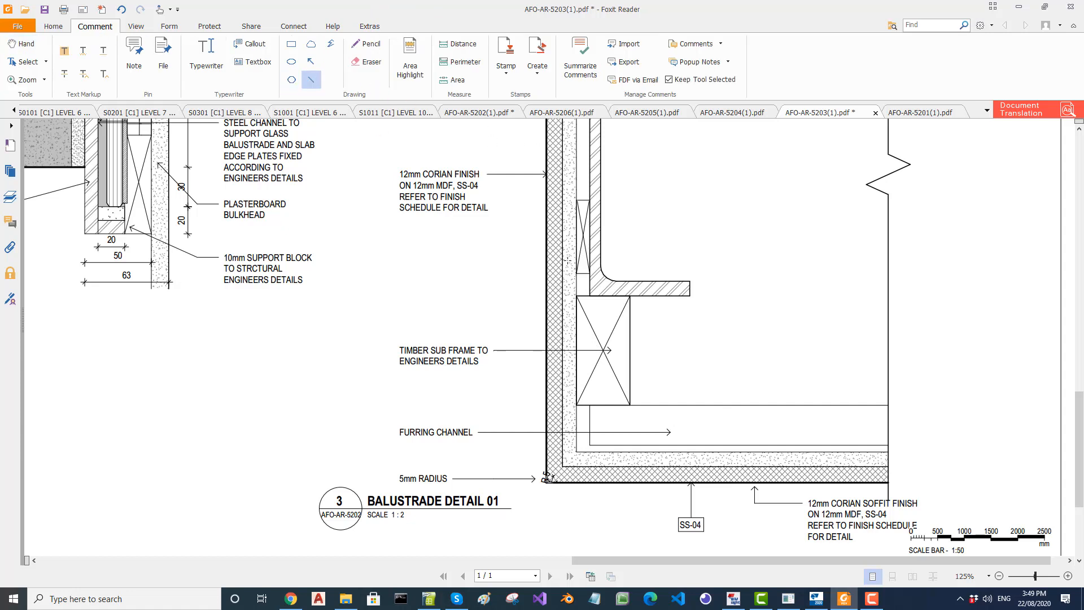
{"action": "mouse_move", "coordinate": [545, 216]}
{"action": "left_mouse_down"}
{"action": "mouse_move", "coordinate": [645, 217]}
{"action": "mouse_move", "coordinate": [537, 223]}
{"action": "left_mouse_up"}
{"action": "left_click", "coordinate": [594, 215]}
{"action": "left_click", "coordinate": [547, 210]}
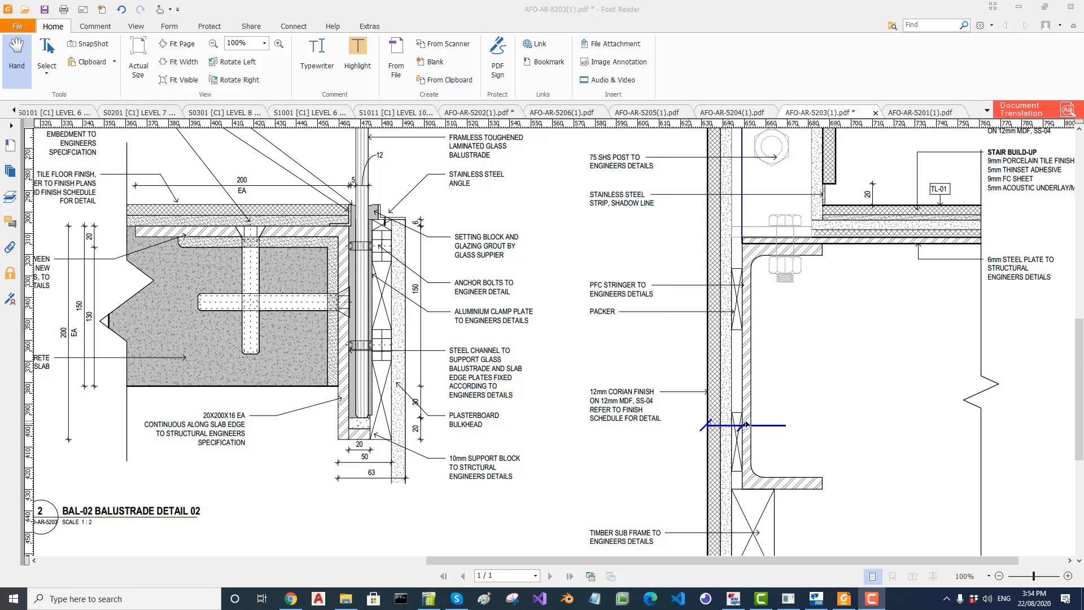
{"action": "scroll", "coordinate": [716, 433], "scroll_direction": "up", "scroll_amount": 1}
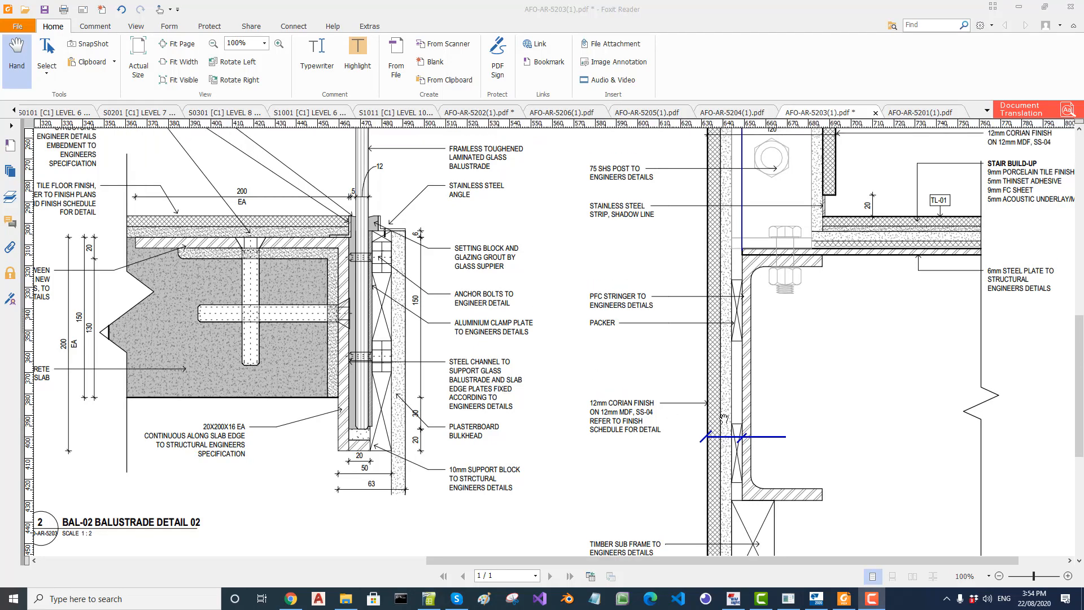